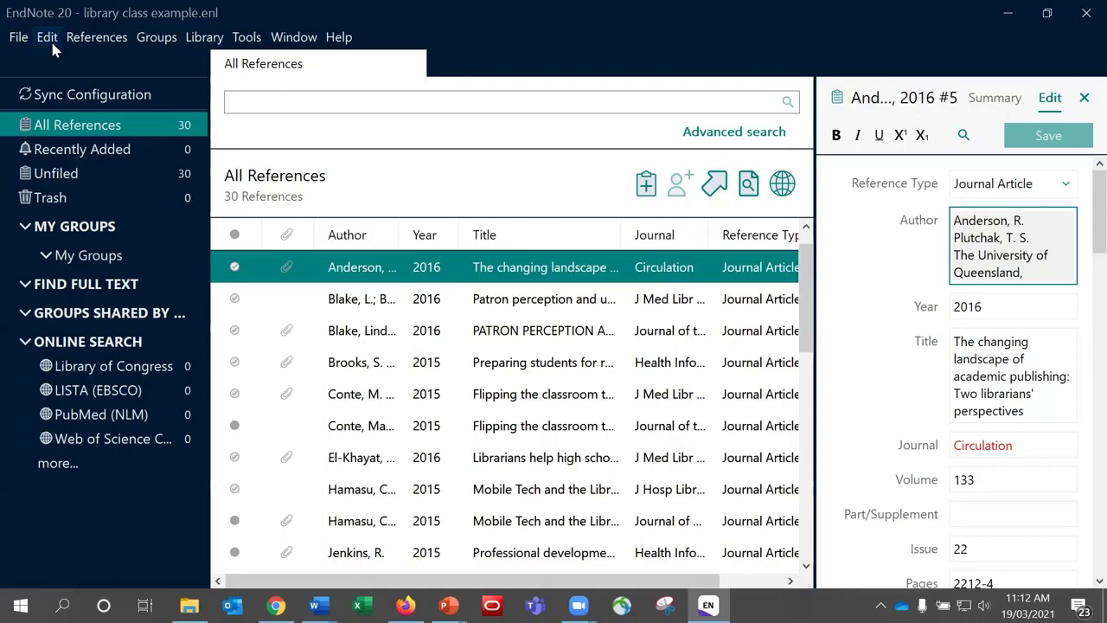
Set the first column of the library's display fields to Record Number in the preferences
left_click(47, 37)
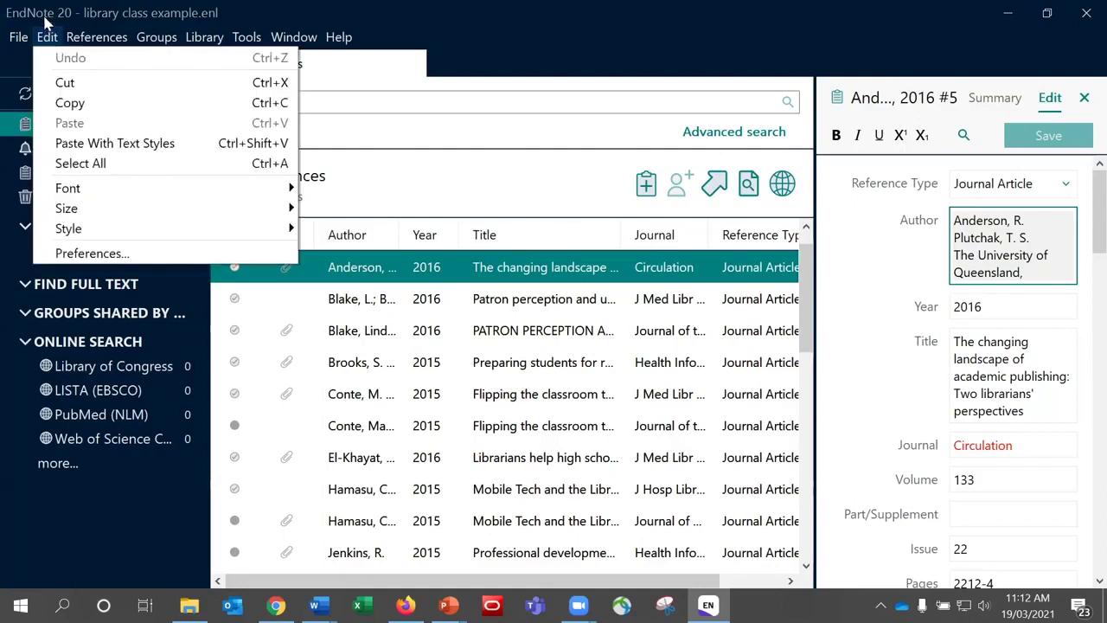
left_click(91, 254)
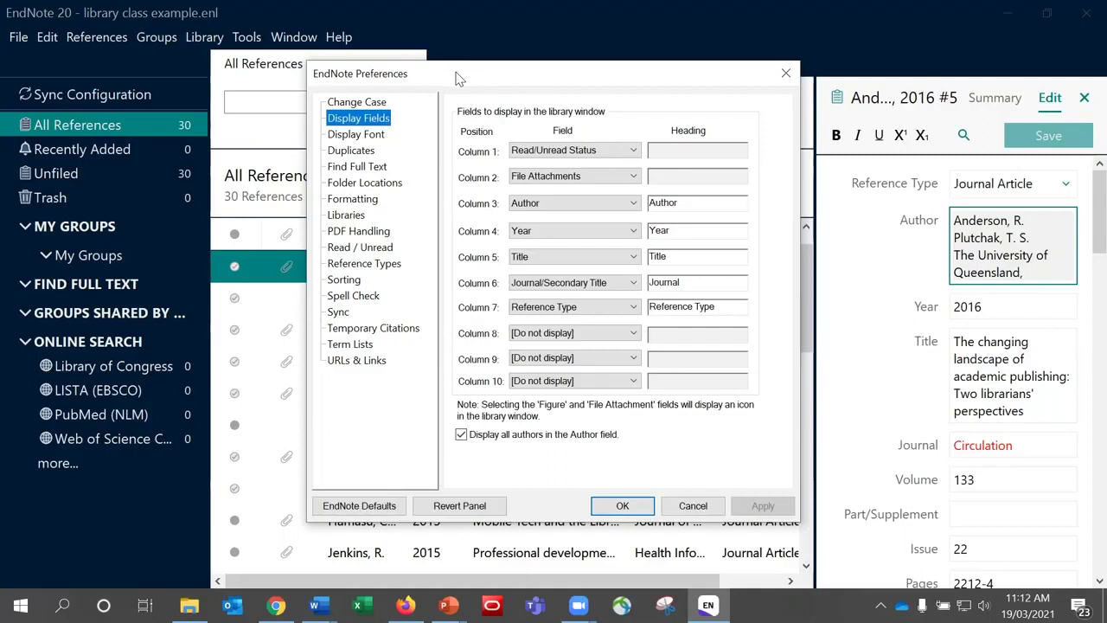
left_click_drag(458, 78, 421, 297)
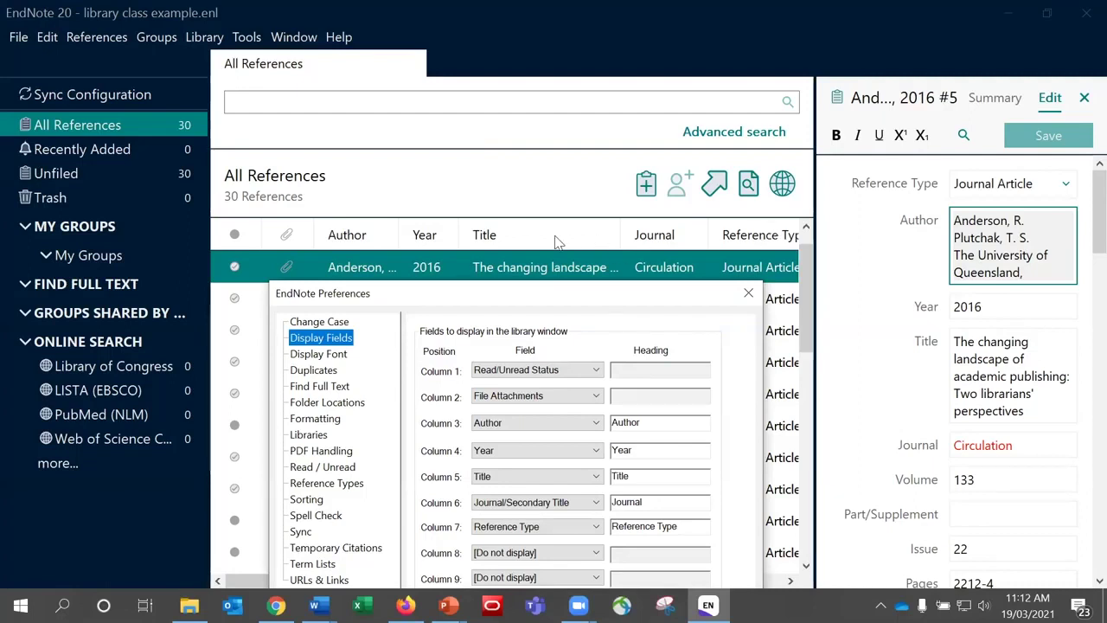
left_click_drag(532, 104, 532, 104)
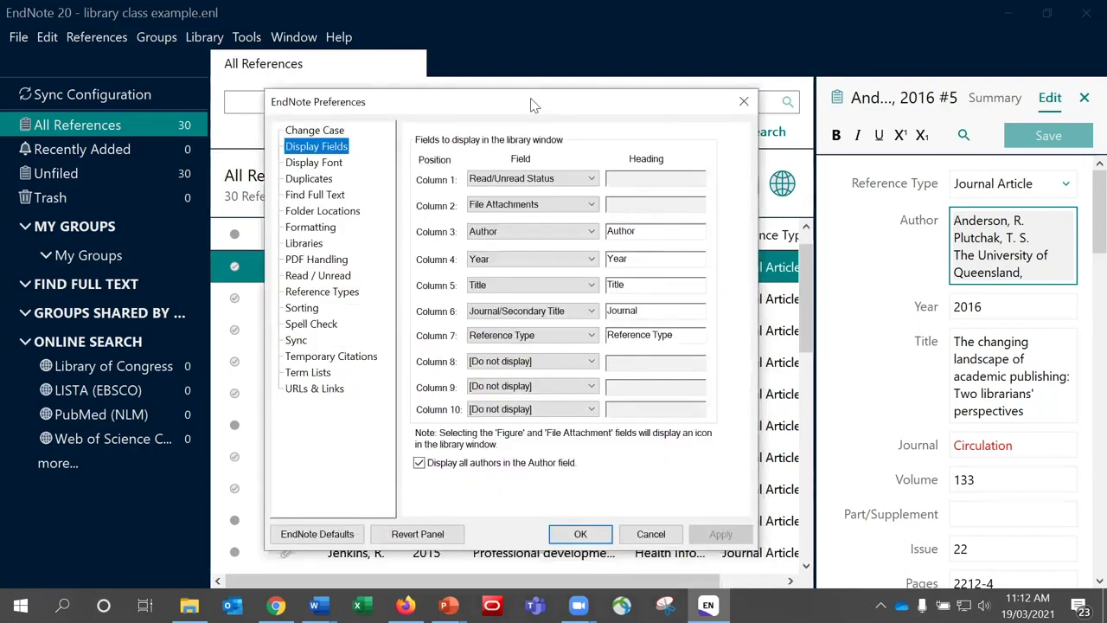
left_click(525, 181)
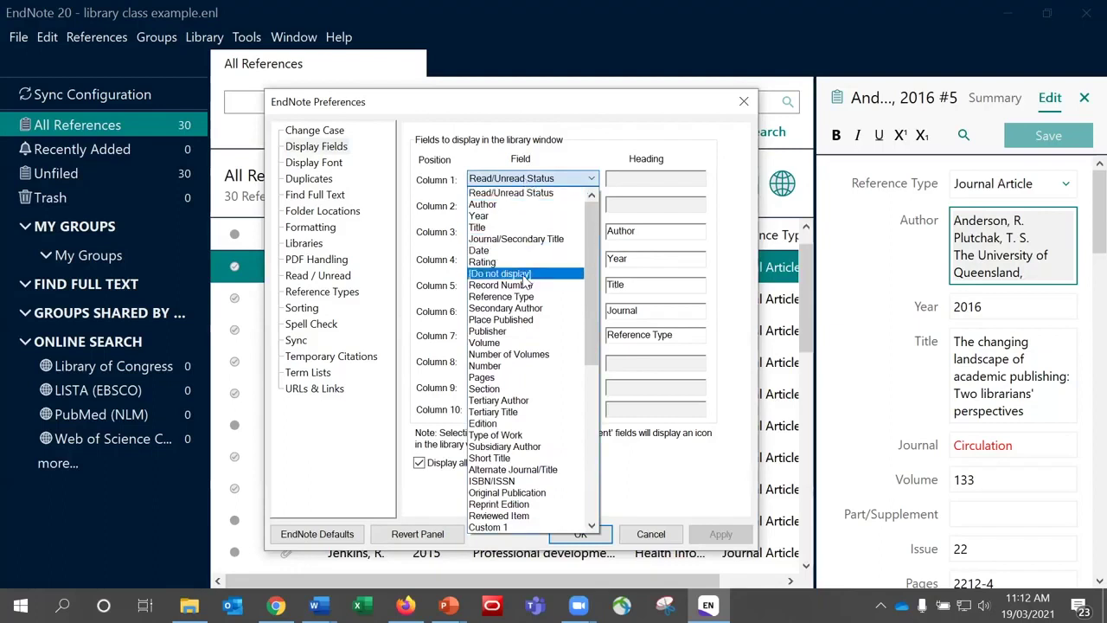
left_click(525, 287)
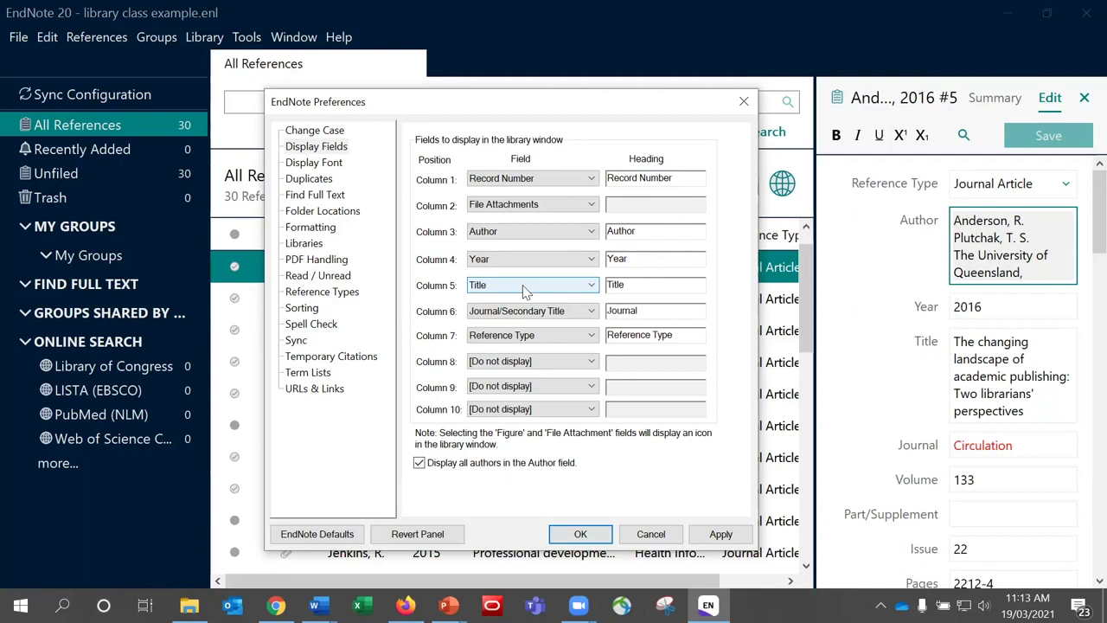
Review the library startup options in the preferences, keeping the choice Do nothing
left_click(306, 245)
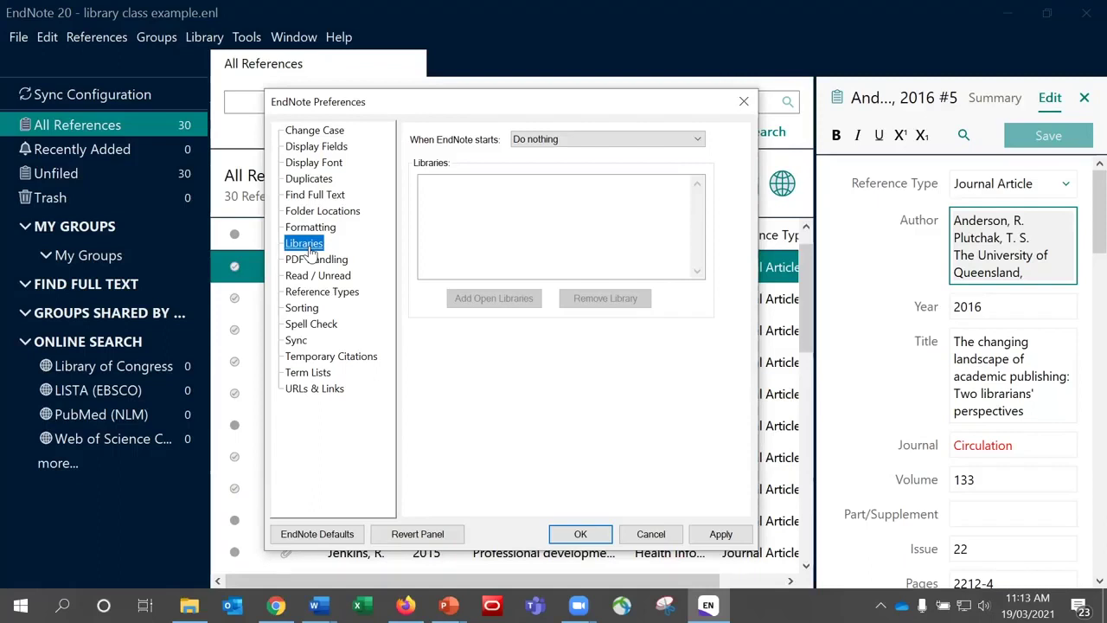
left_click(543, 140)
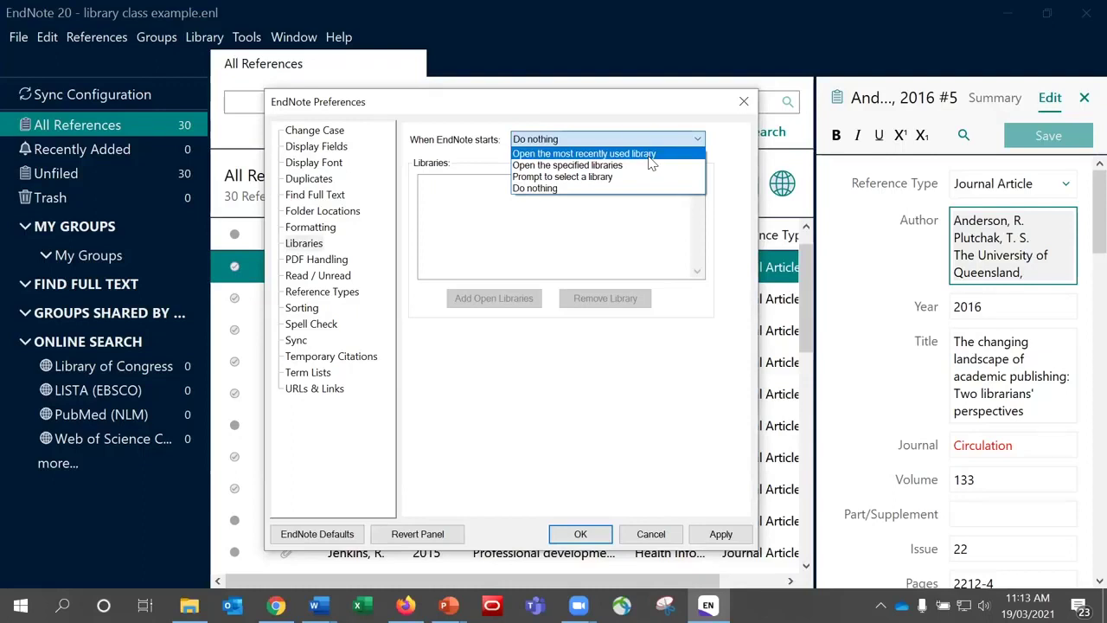
left_click(601, 192)
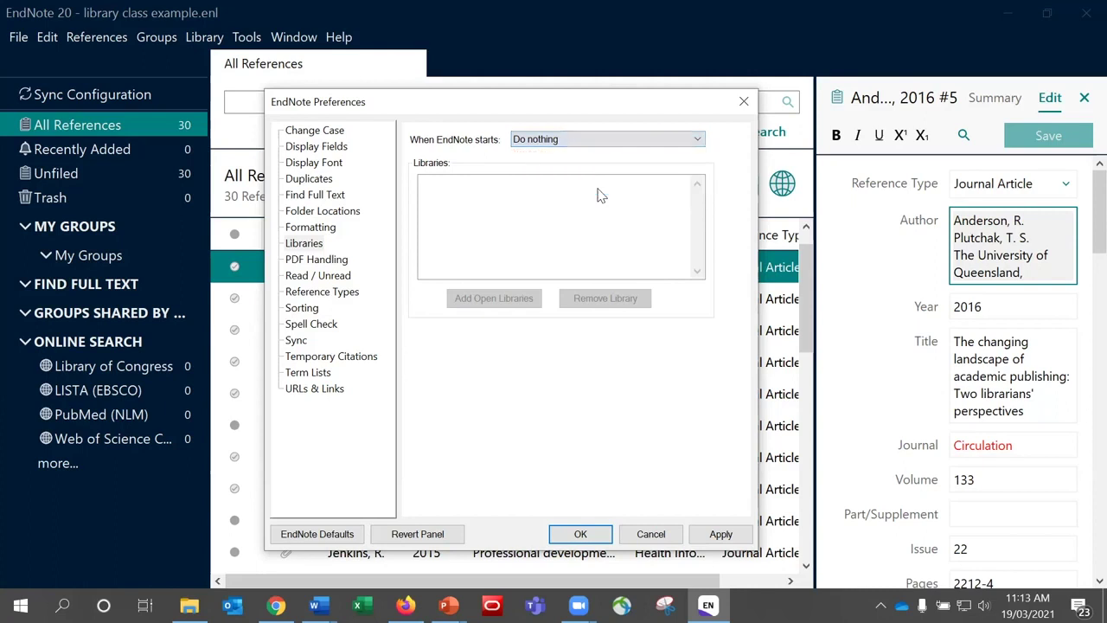
Check the PDF renaming and auto-import options, and apply the preference changes
left_click(317, 260)
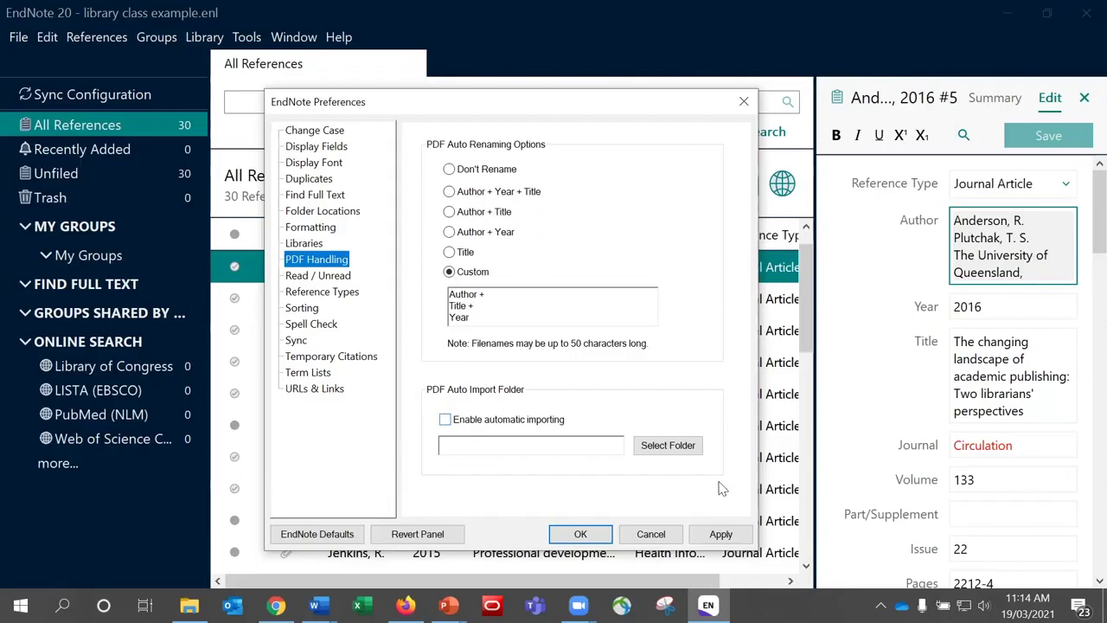
left_click(730, 536)
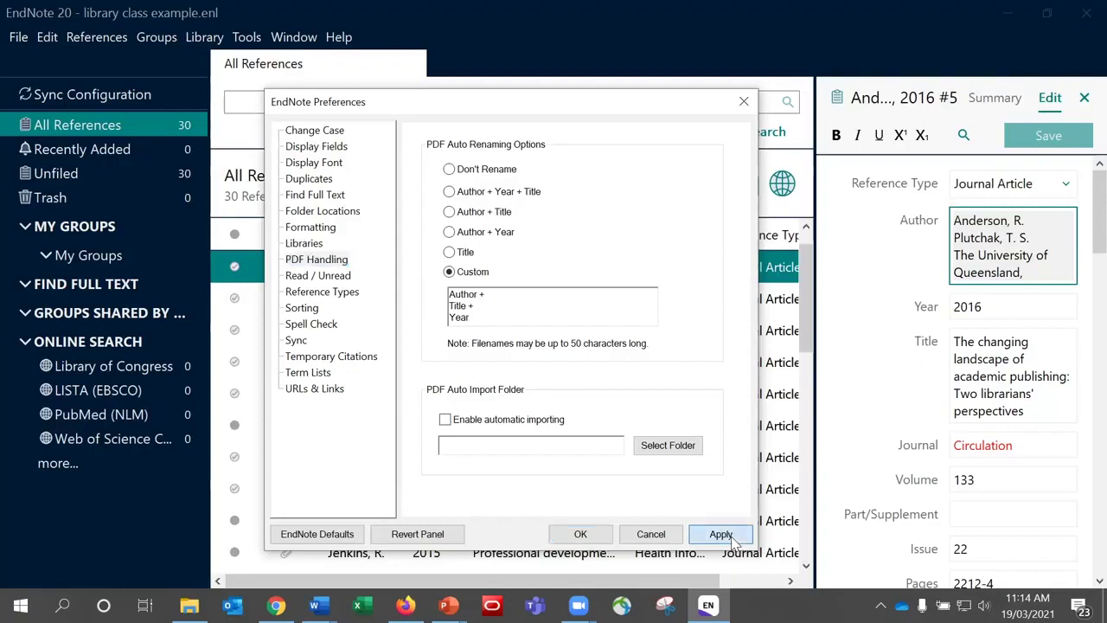
left_click(580, 535)
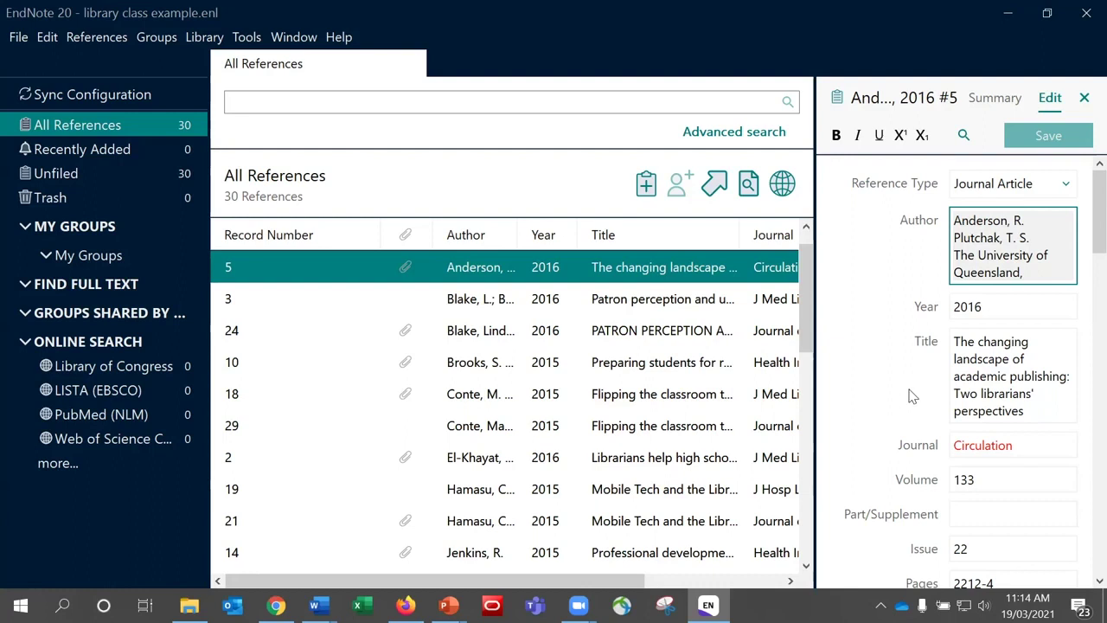
Add "The University of Queensland," with its trailing comma as a corporate author on a new last line of record 3
left_click(701, 309)
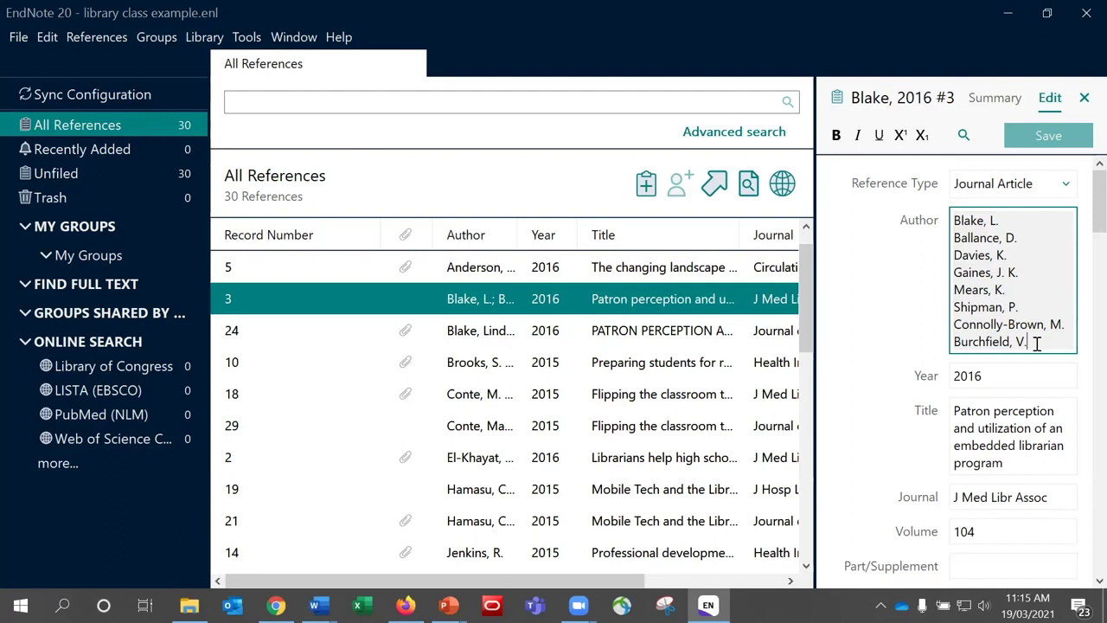
key("Return")
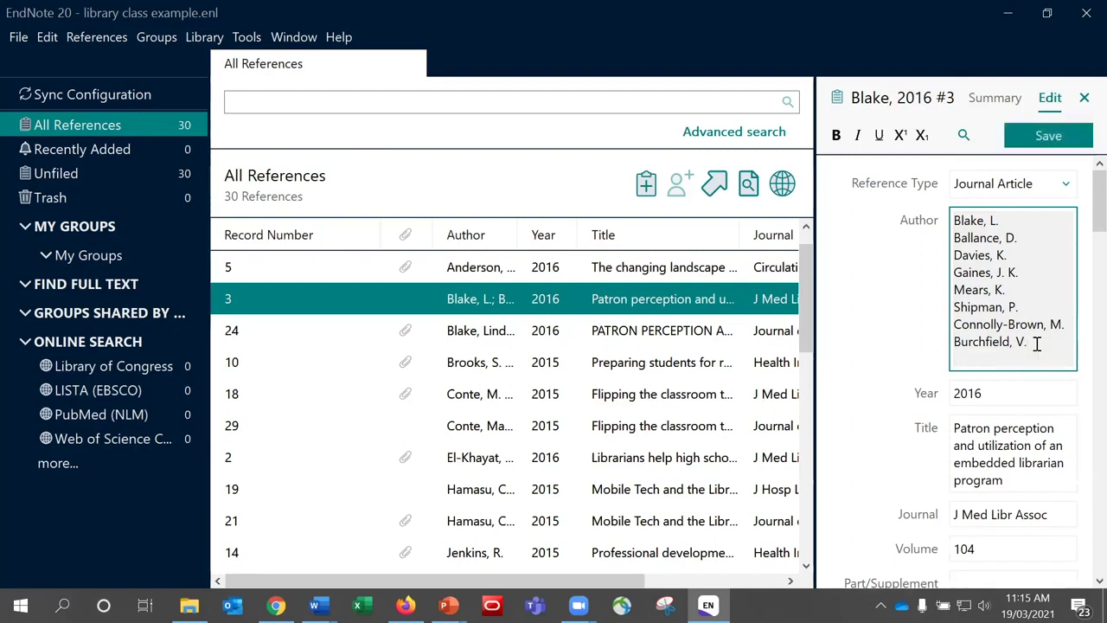
type("The Unive")
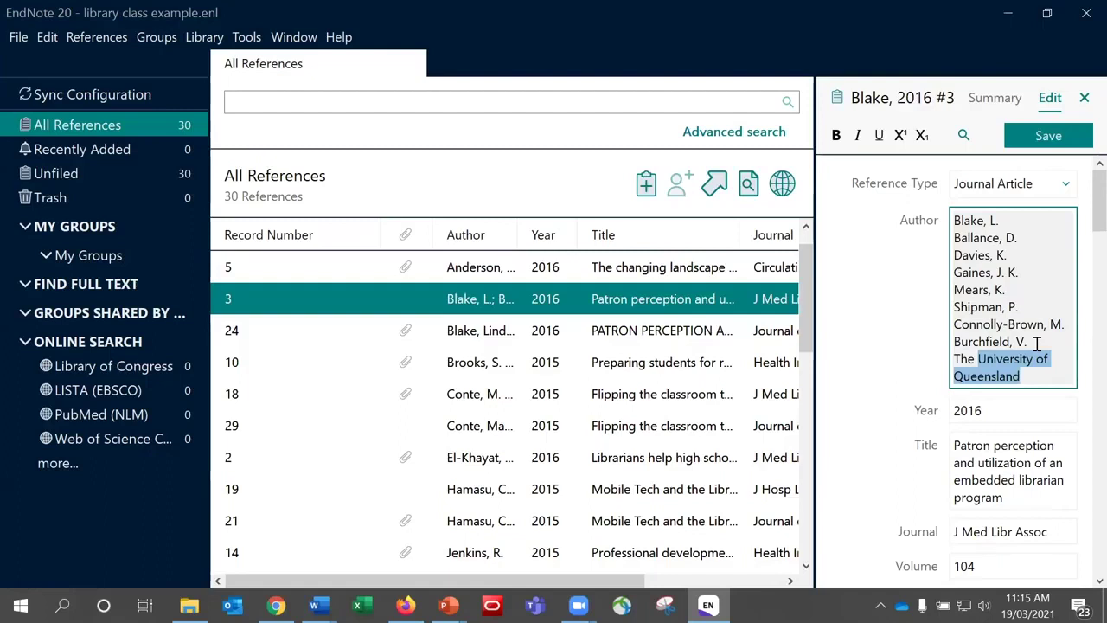
type("rsity of")
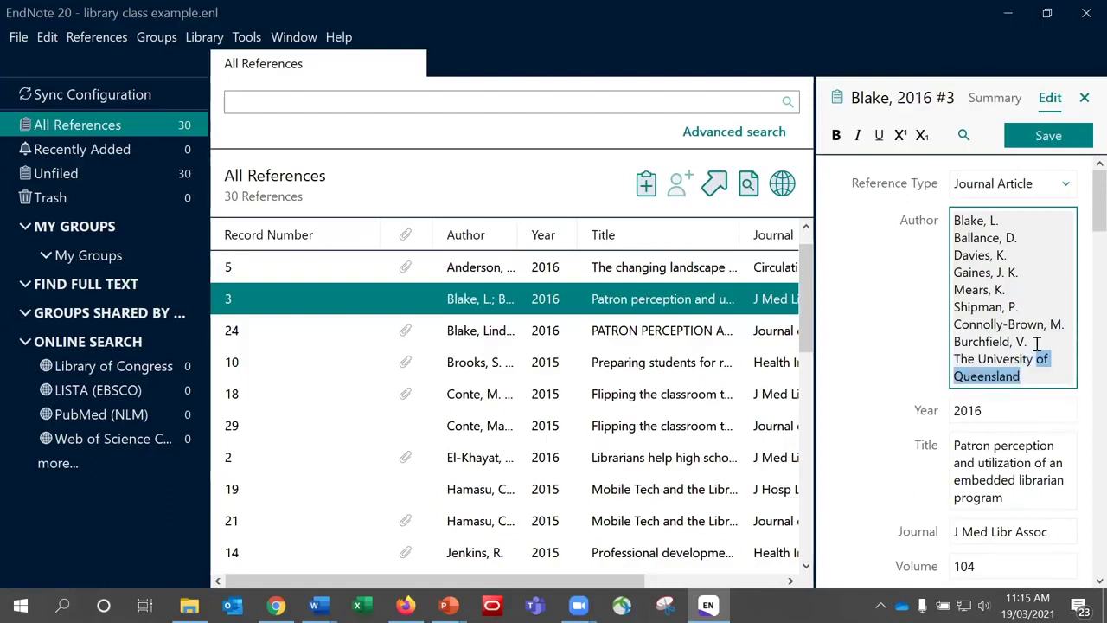
key("ctrl+z")
key("ctrl+y")
type("nsa")
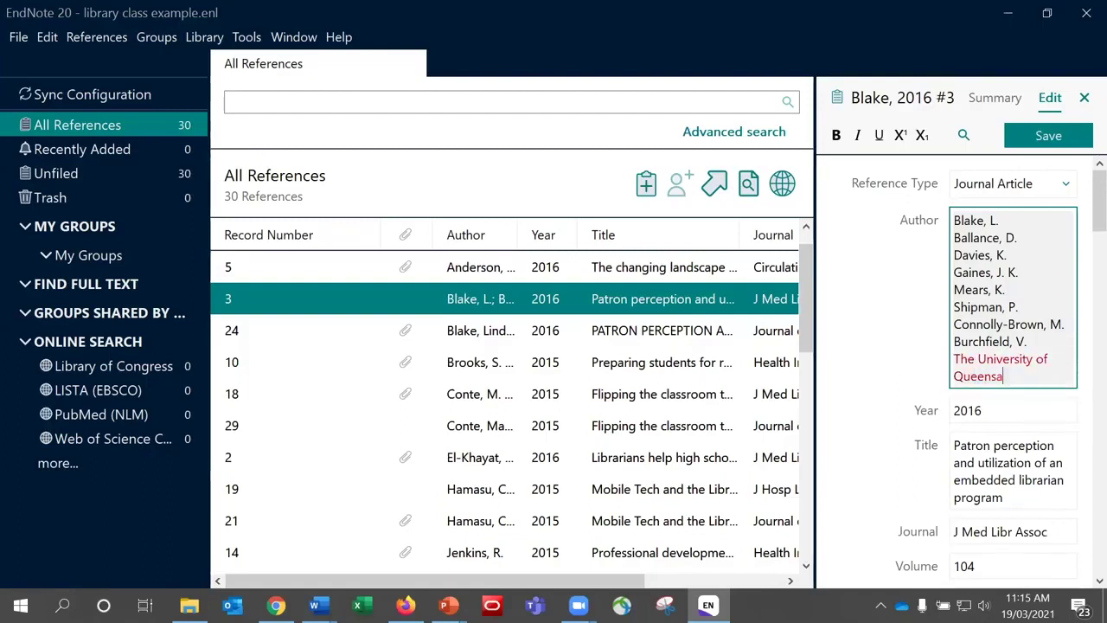
key("BackSpace")
type("land,")
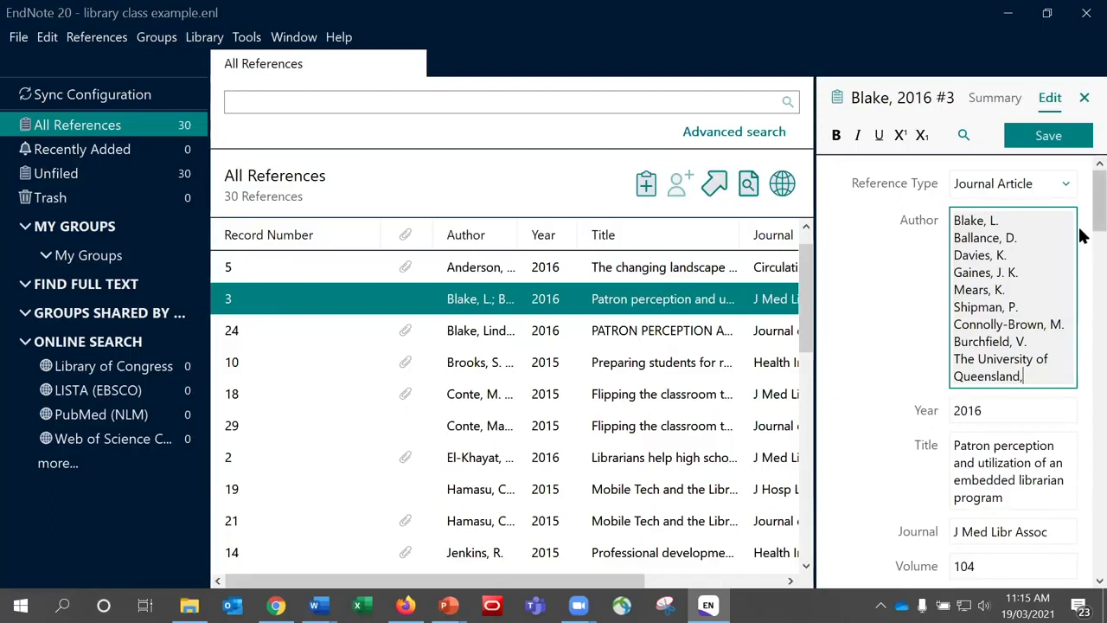
Look over the remaining fields and title of record 3, and save its changes while switching to record 10
scroll(1081, 237, "down", 5)
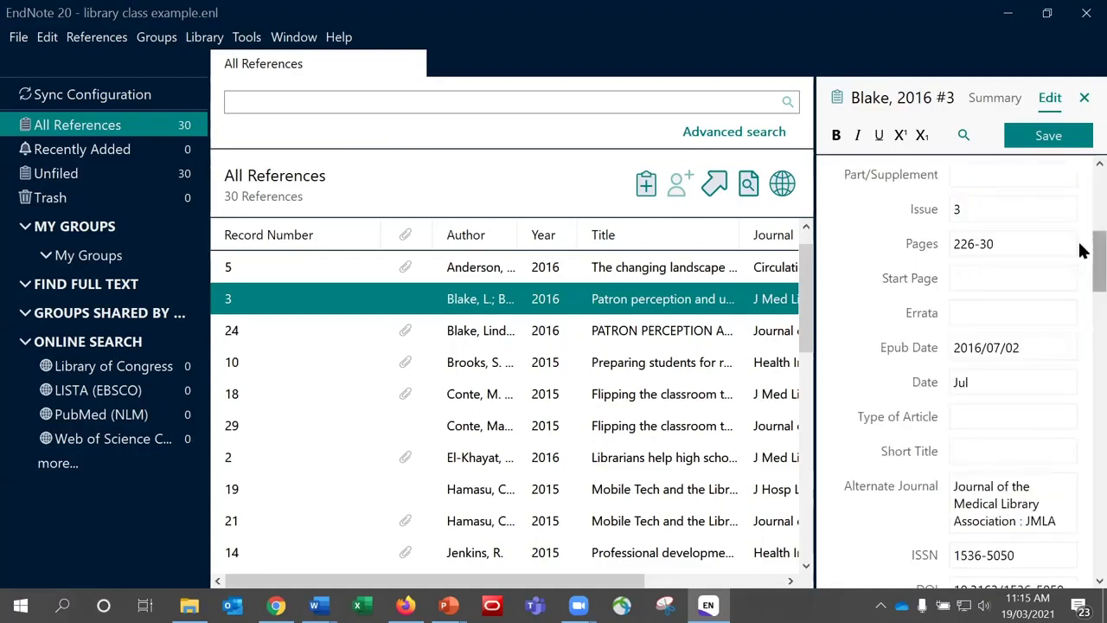
scroll(1081, 259, "down", 1)
scroll(1081, 259, "down", 3)
scroll(1081, 251, "up", 5)
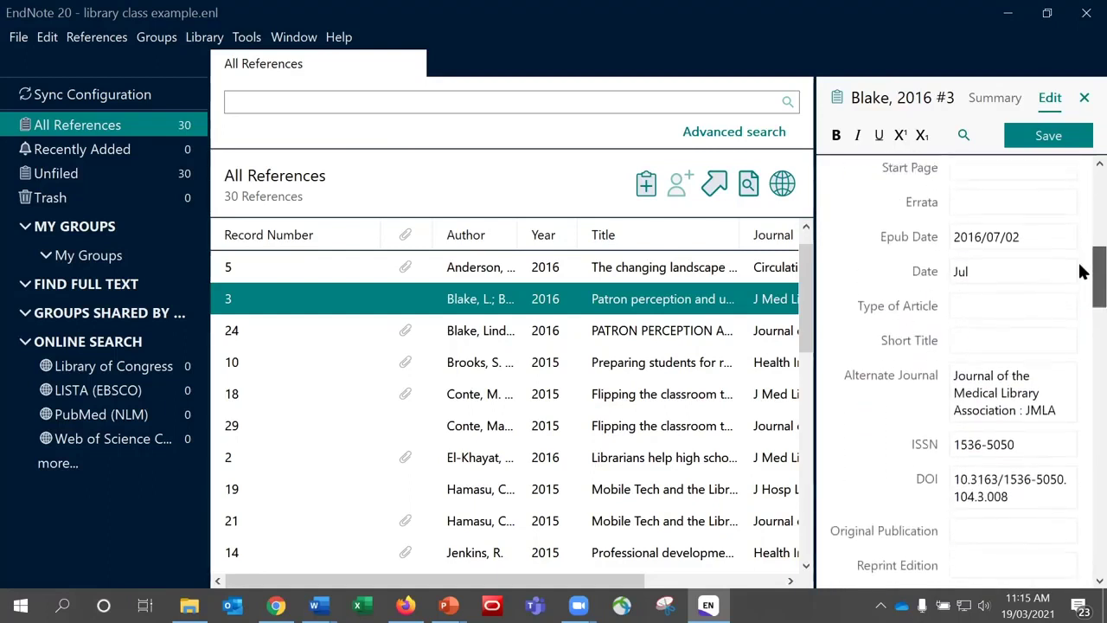
scroll(1081, 247, "up", 5)
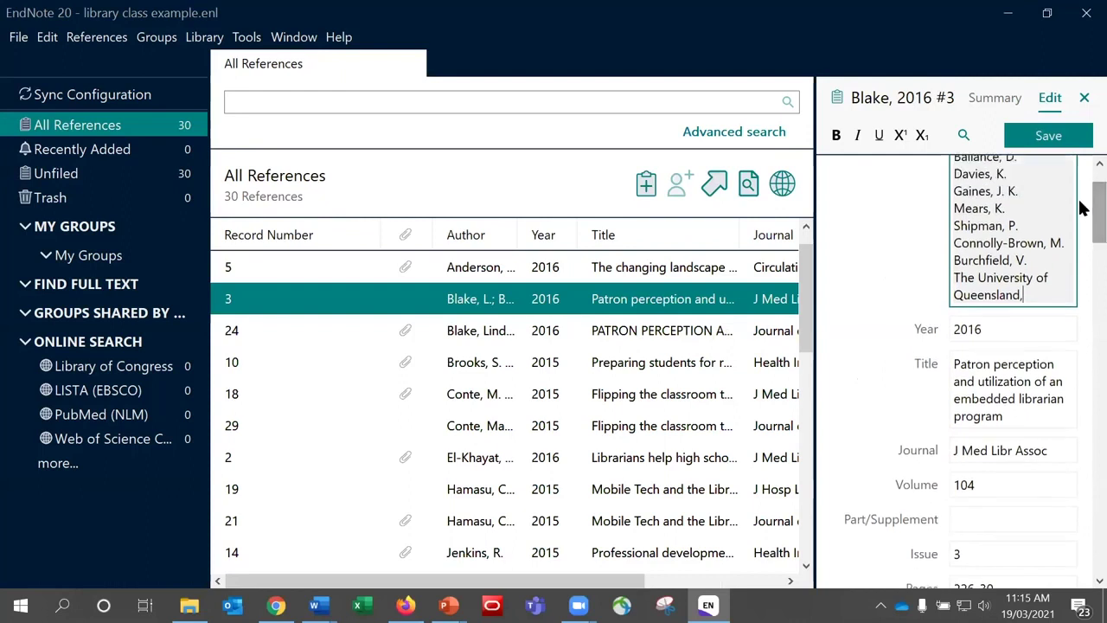
left_click(1013, 418)
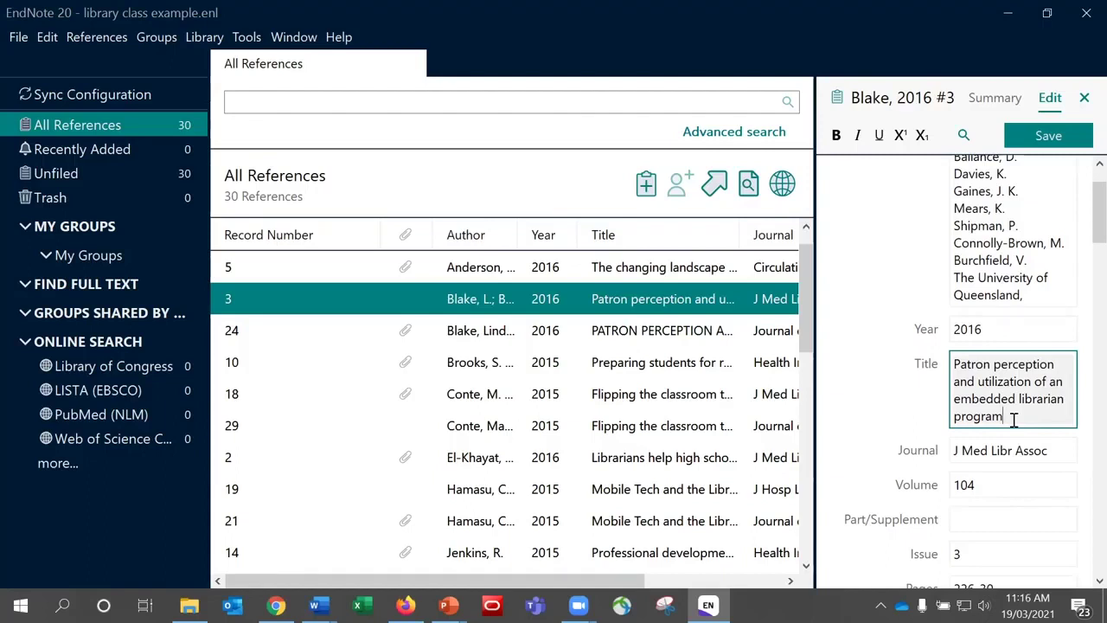
left_click_drag(1014, 419, 955, 365)
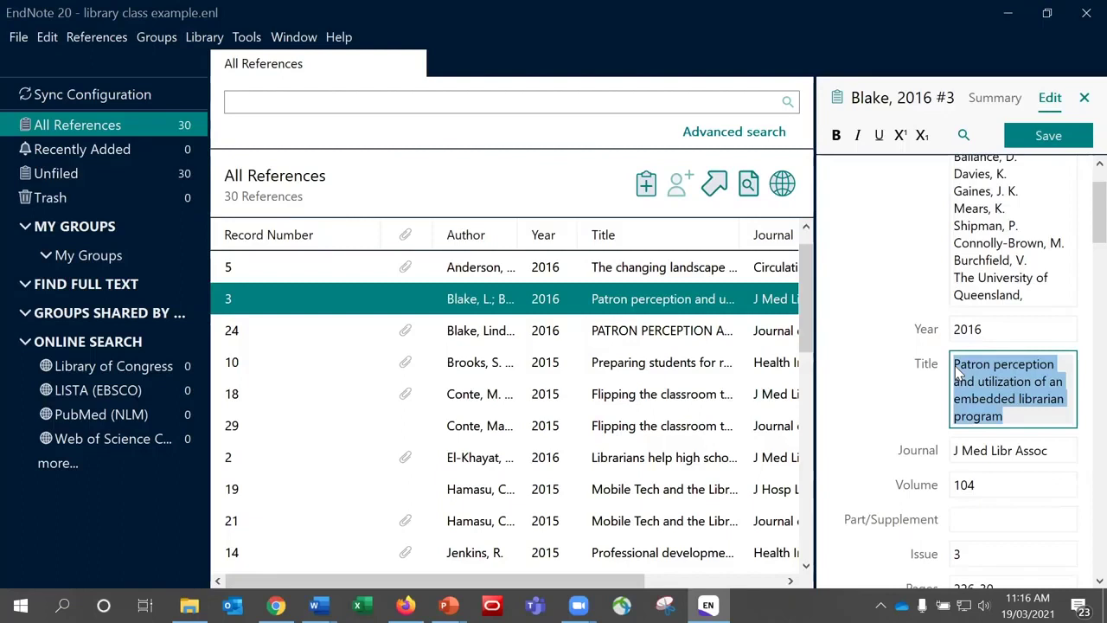
left_click(621, 364)
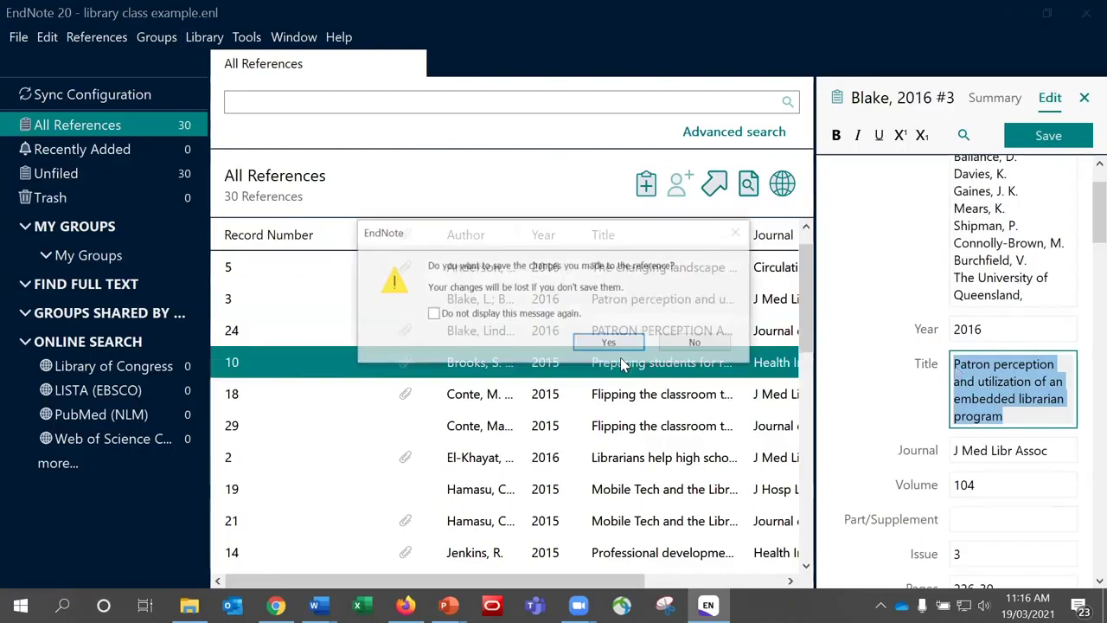
left_click(609, 343)
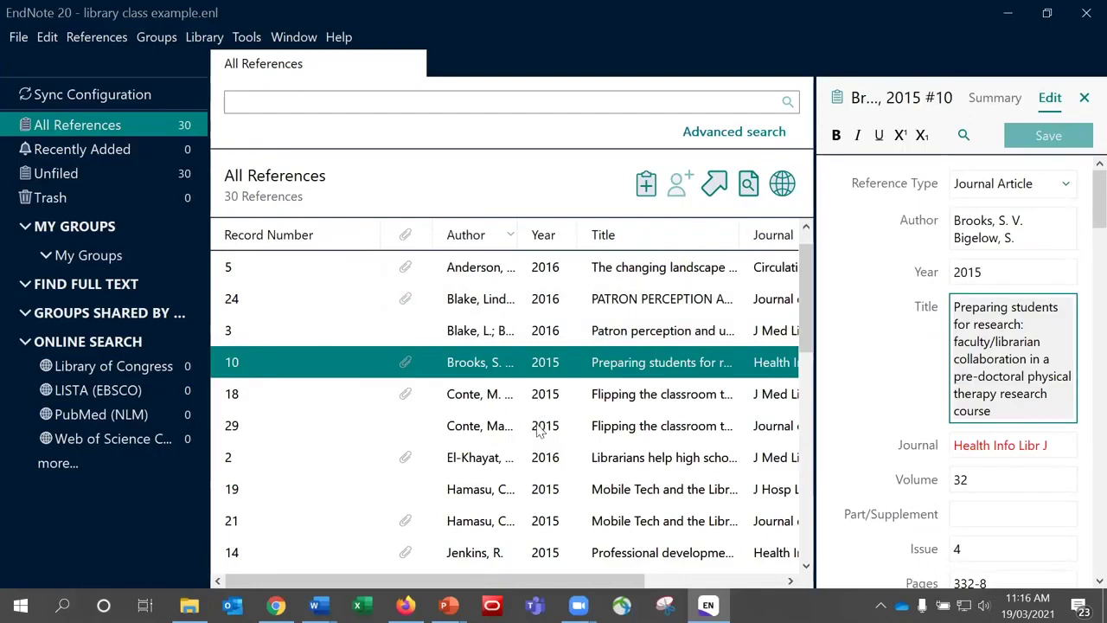
Compare records 19 and 21, the two references titled "Mobile Tech and the Librarian: The iTest iPad Project"
left_click(506, 489)
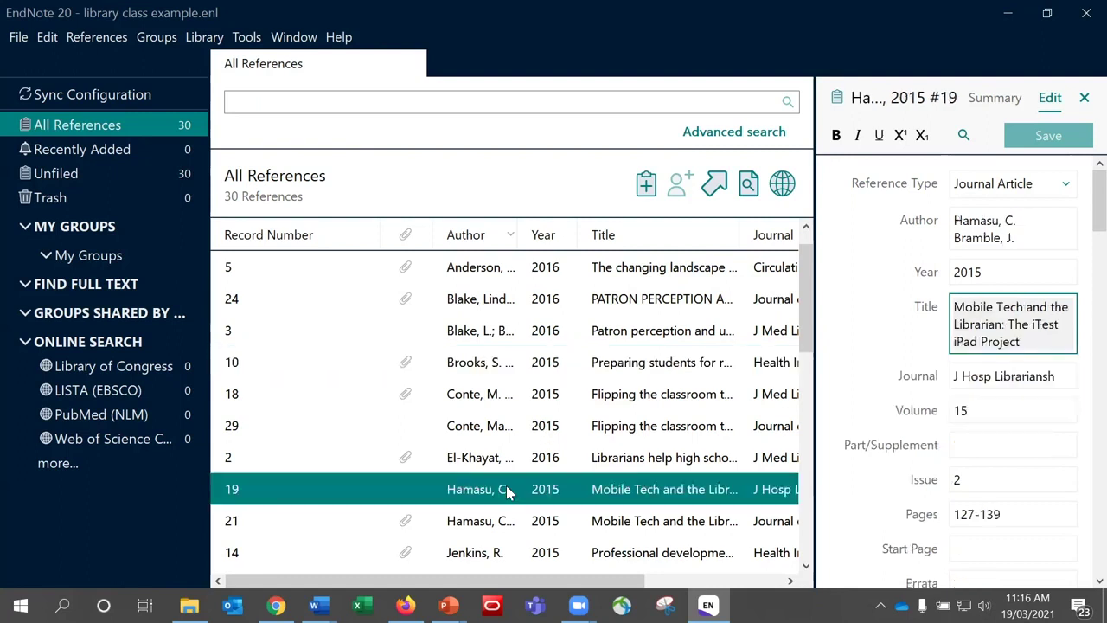
left_click(499, 521, "ctrl")
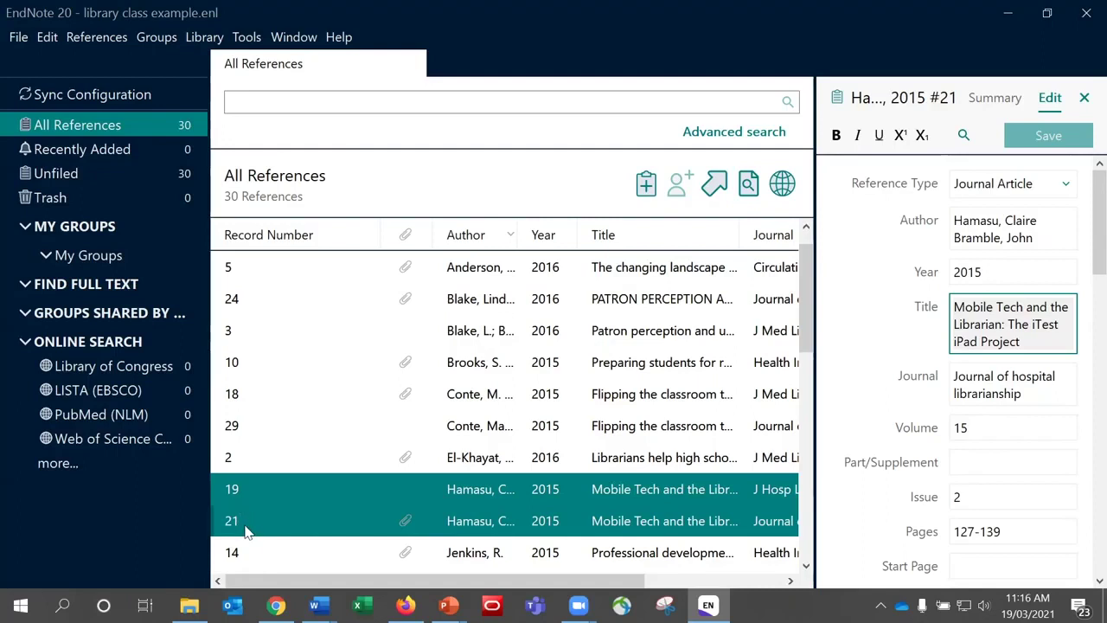
left_click(469, 491)
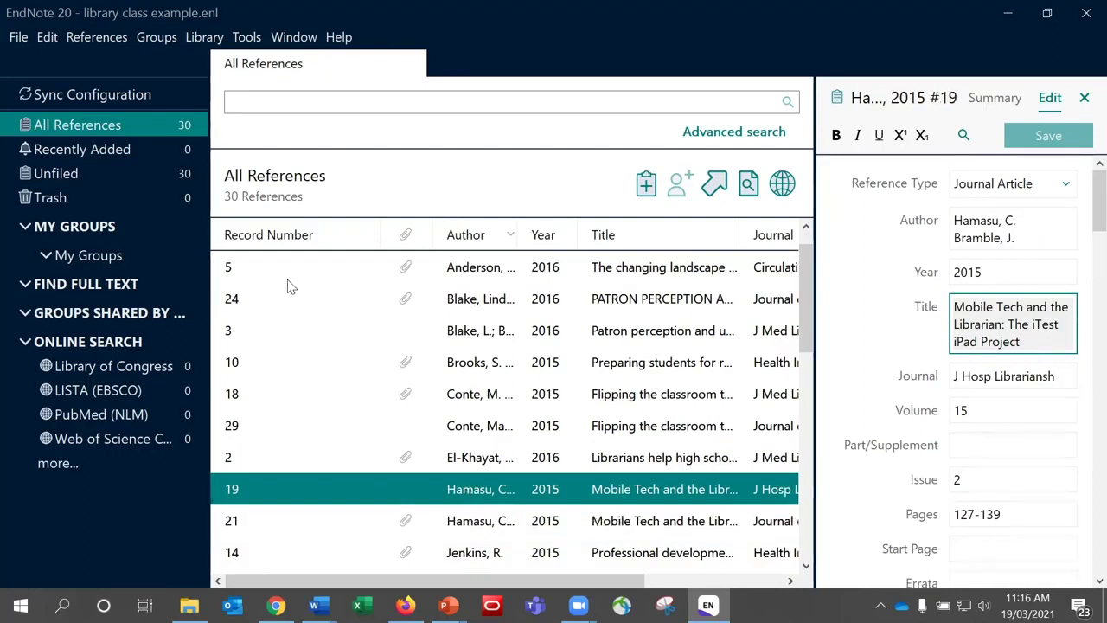
Find duplicates in the library and compare the differing fields of records 18 and 29
left_click(202, 37)
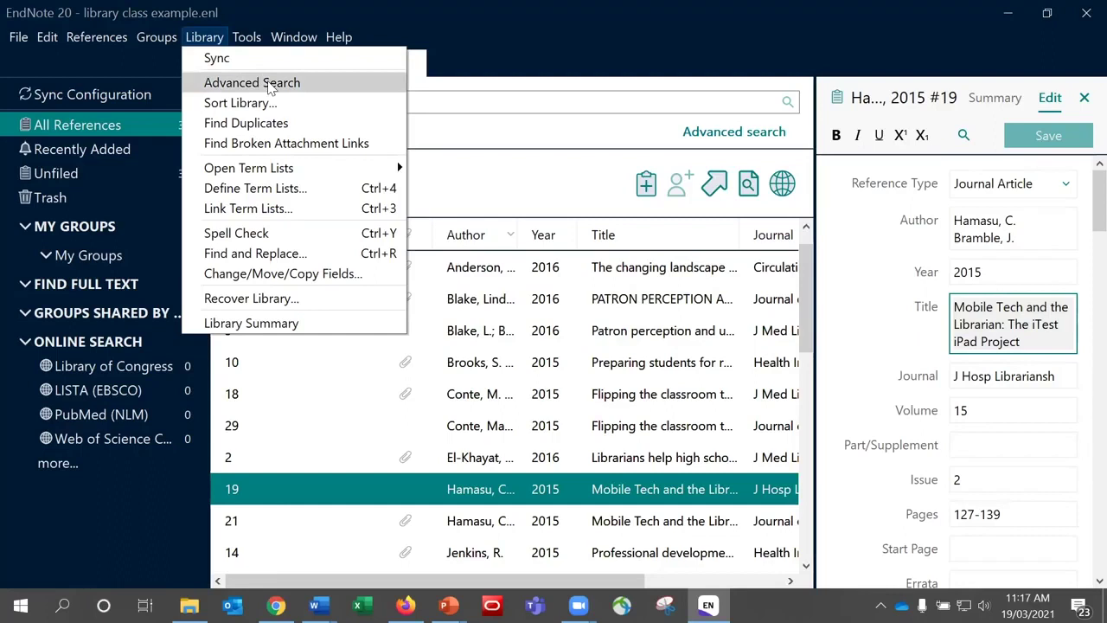
left_click(313, 125)
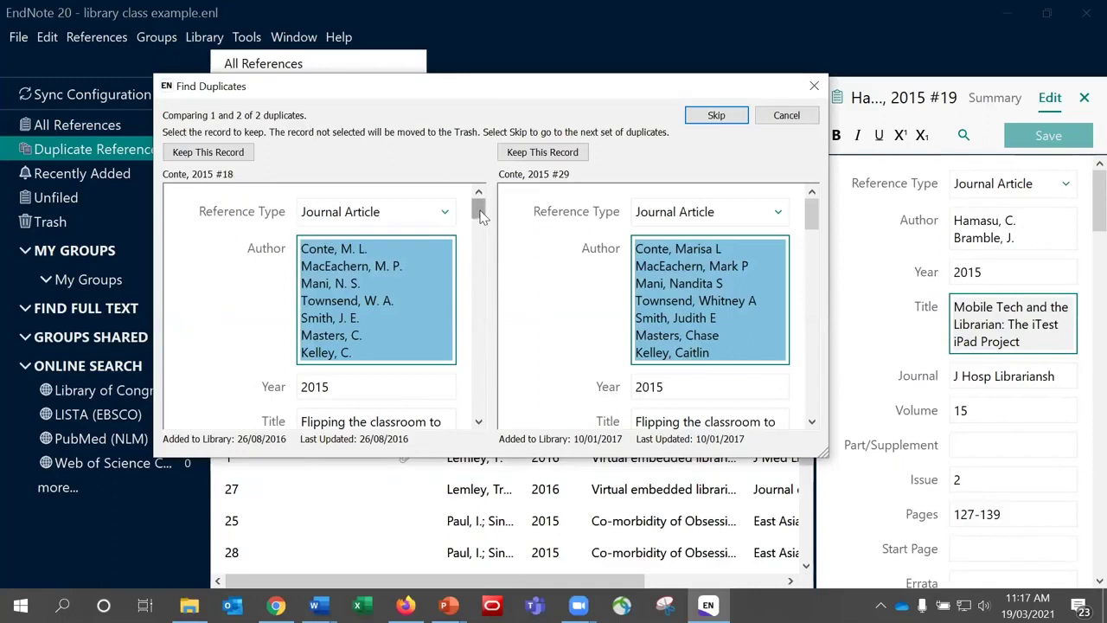
mouse_move(481, 215)
left_mouse_down()
mouse_move(479, 371)
mouse_move(469, 211)
left_mouse_up()
left_click_drag(811, 223, 811, 281)
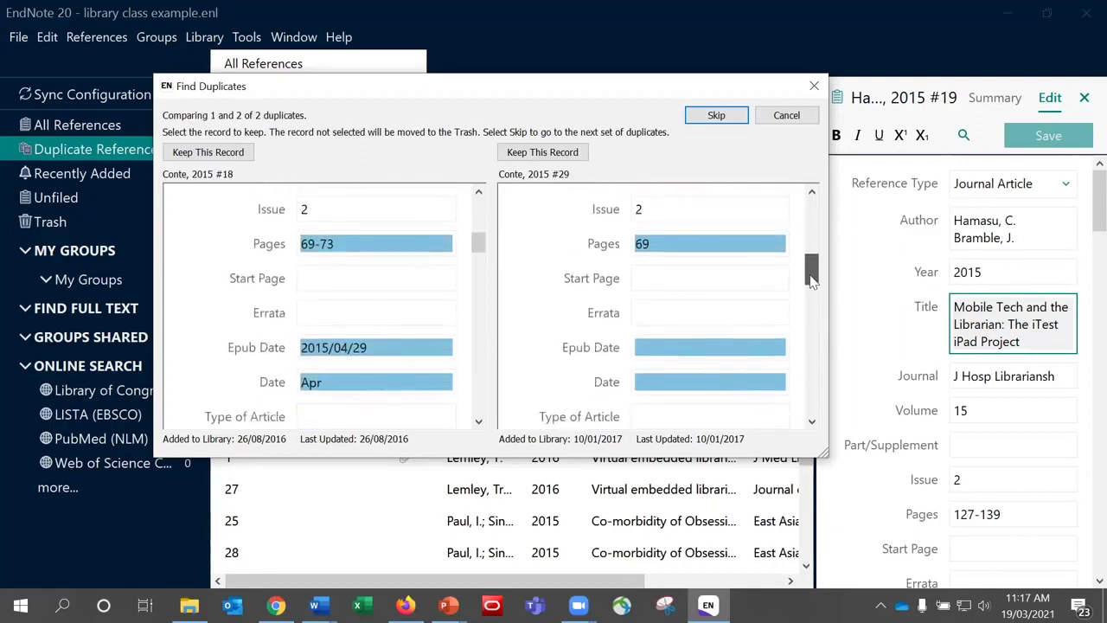
Complete the pages of record 29 as 69-73 and keep that record instead of record 18
left_click(665, 244)
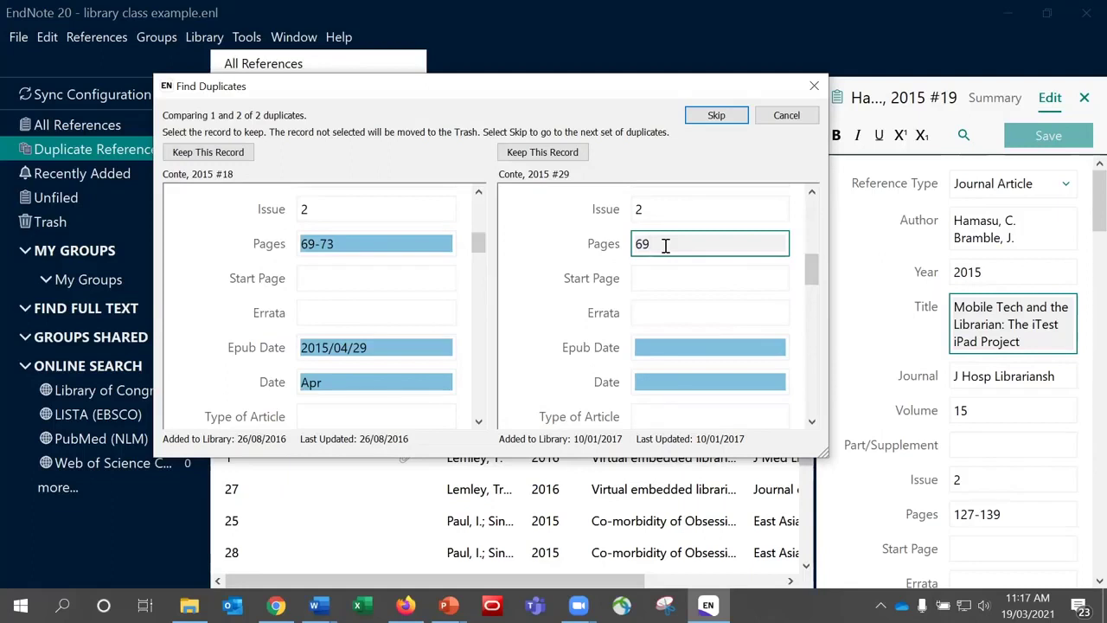
type("-73")
left_click(543, 152)
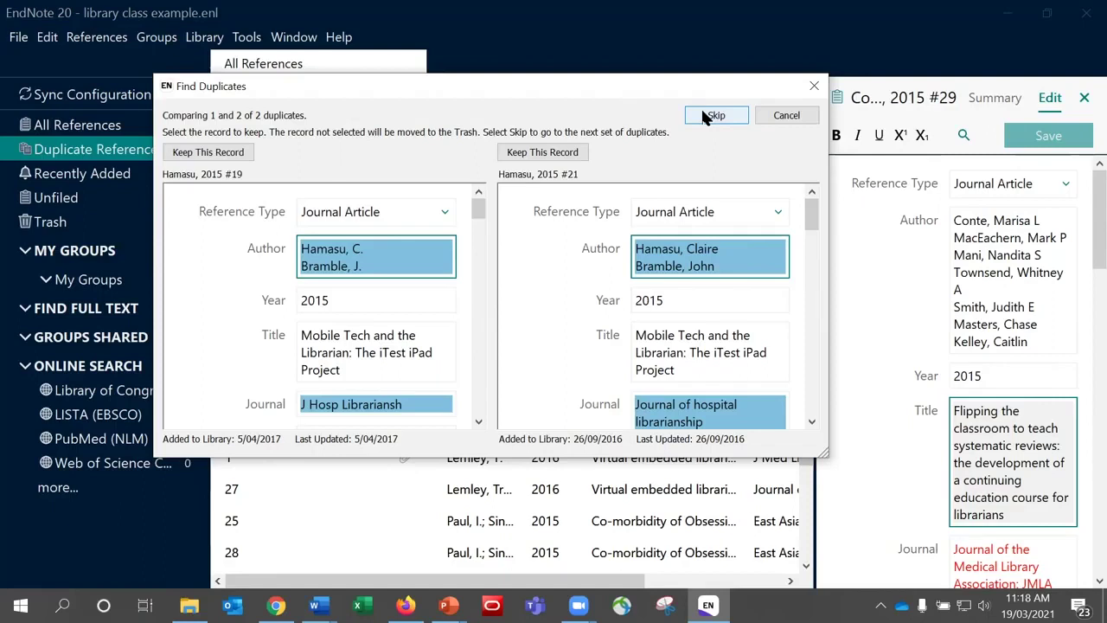
End the pairwise duplicate comparison and look through the Duplicate References list
left_click(786, 116)
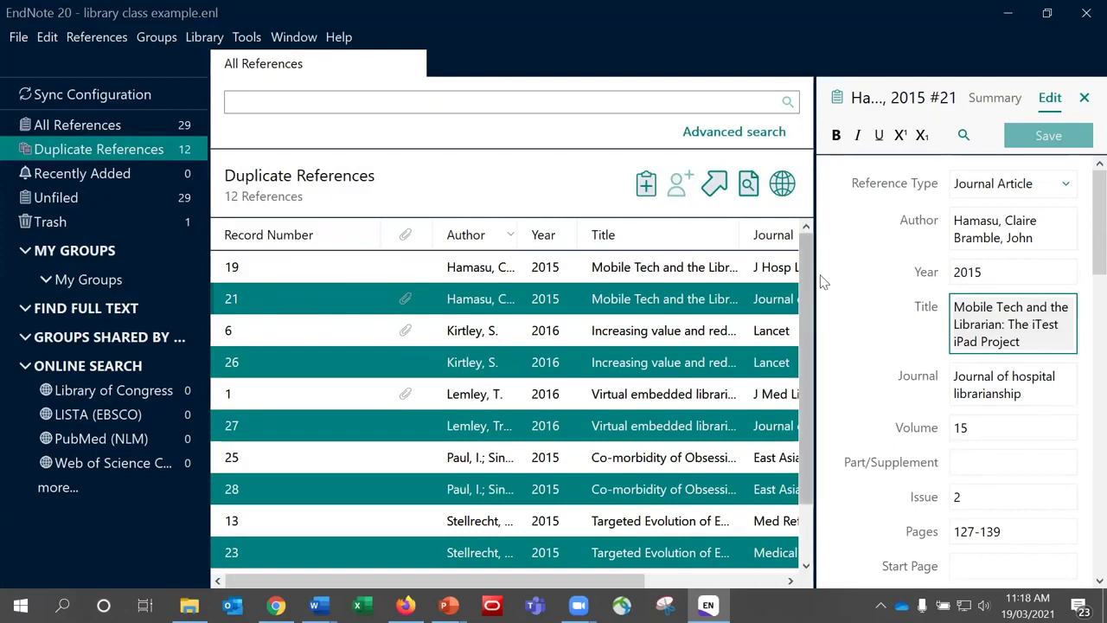
mouse_move(809, 294)
left_mouse_down()
mouse_move(800, 327)
mouse_move(800, 286)
left_mouse_up()
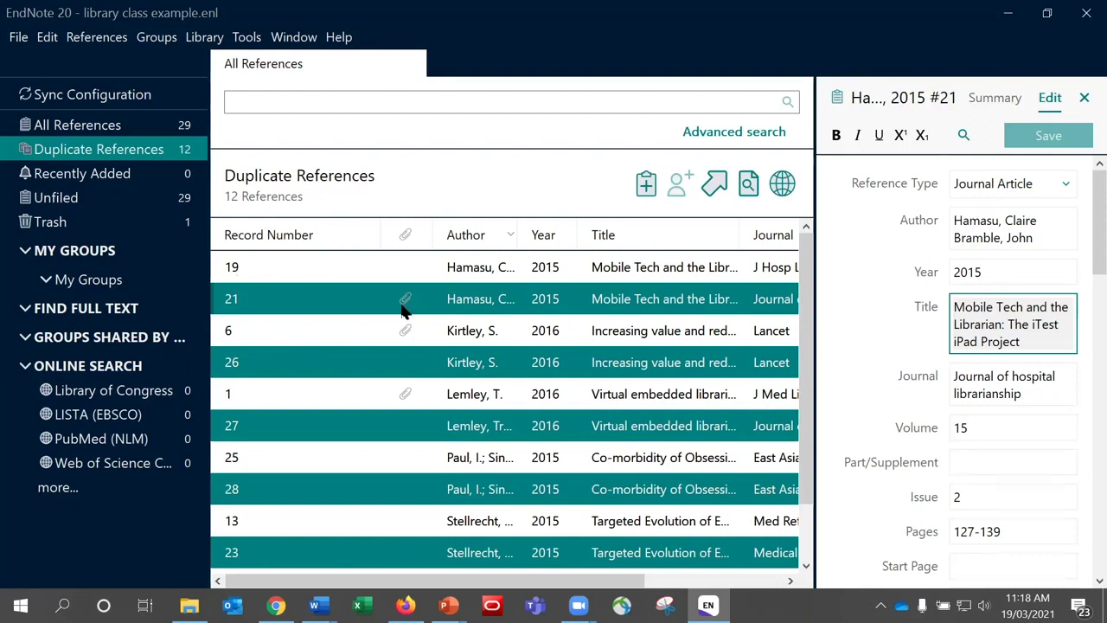
Change the selection of the first duplicate pair from record 21 to record 19
left_click(232, 271)
left_click(232, 301)
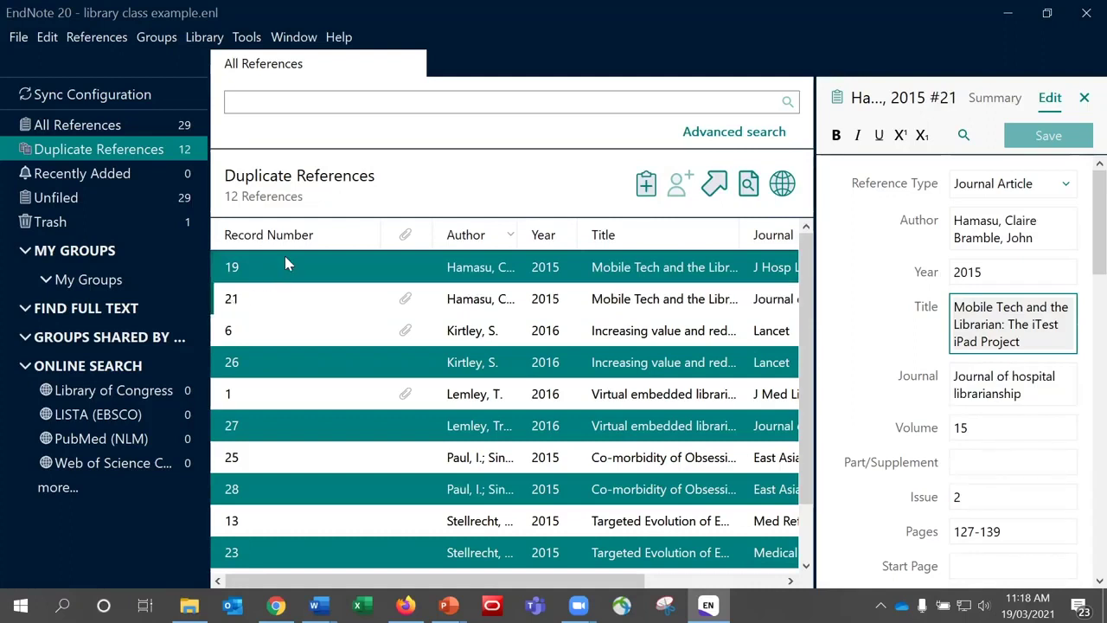
Restore record 18 from the Trash to the library and check the All References and Duplicate References lists
left_click(50, 224)
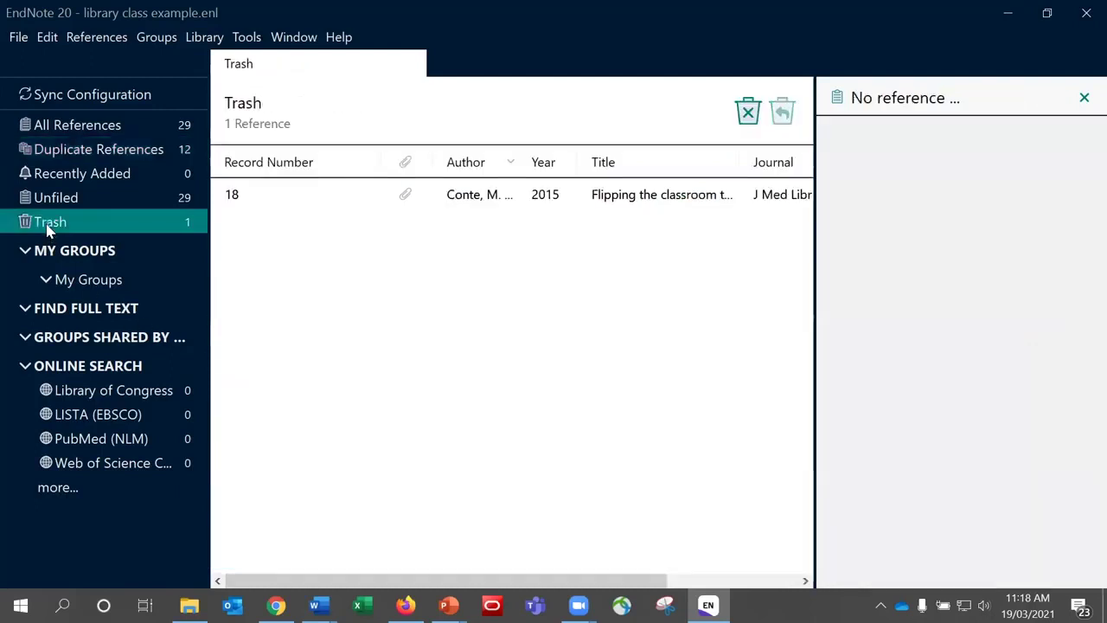
left_click(468, 201)
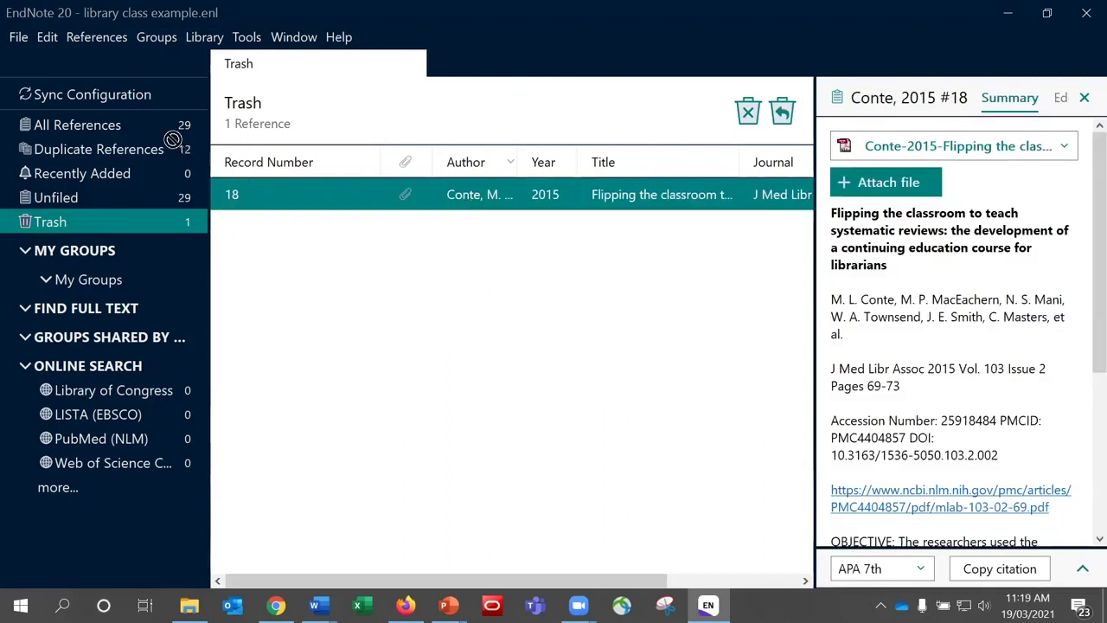
right_click(277, 197)
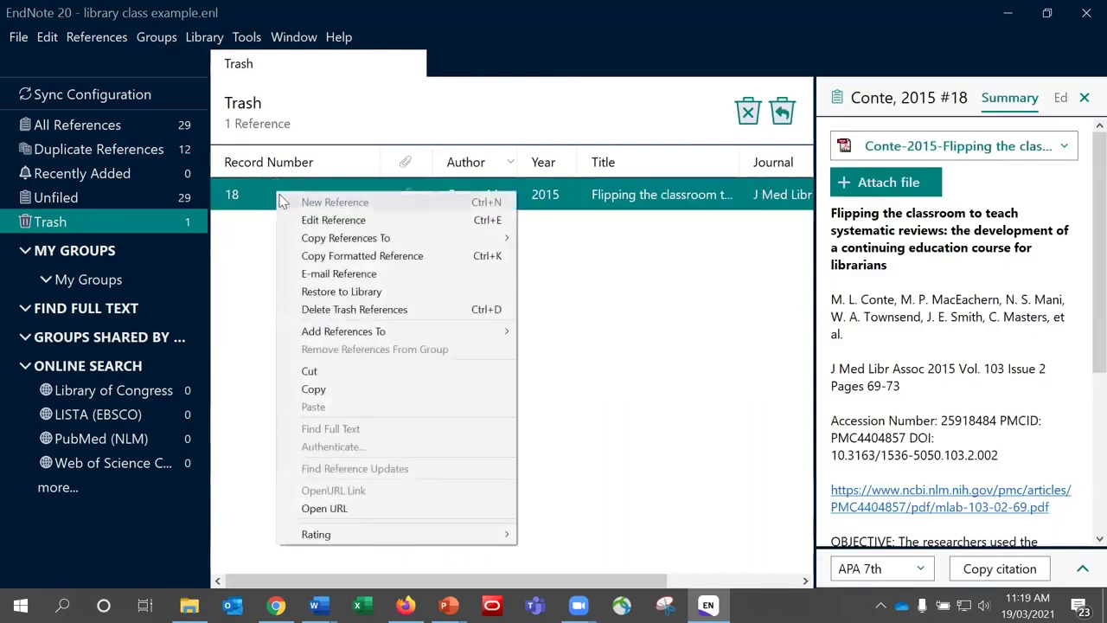
left_click(328, 293)
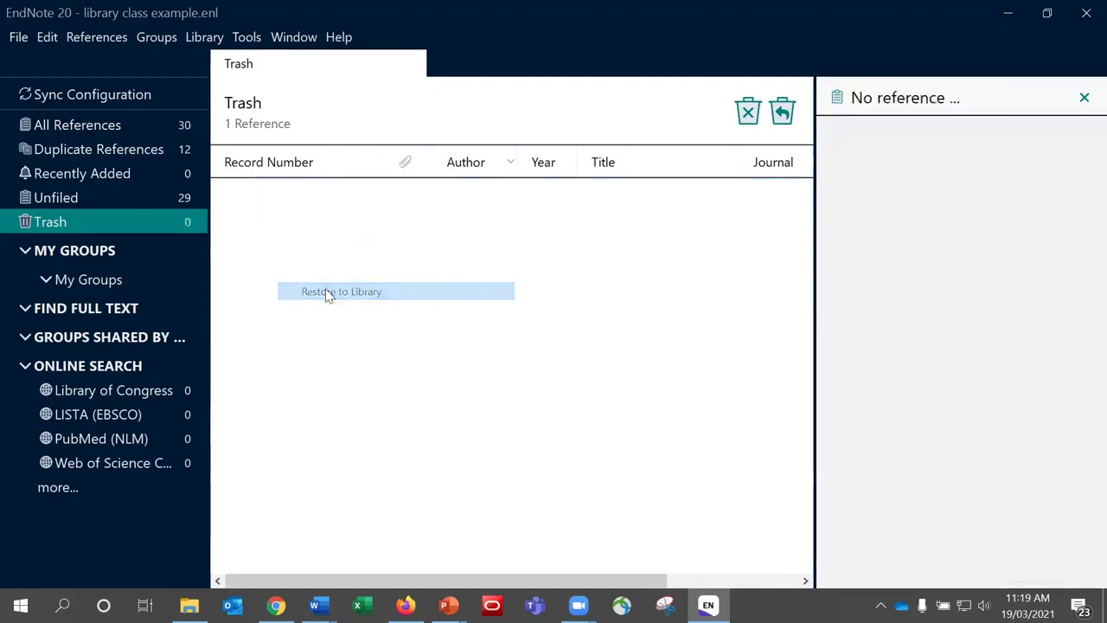
left_click(104, 128)
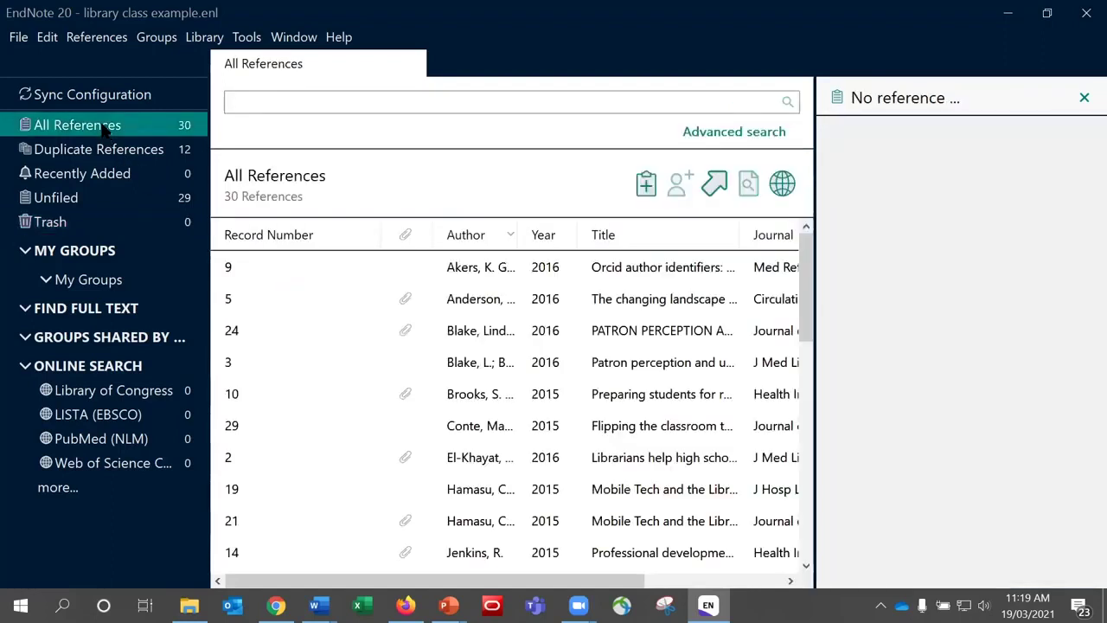
left_click(104, 151)
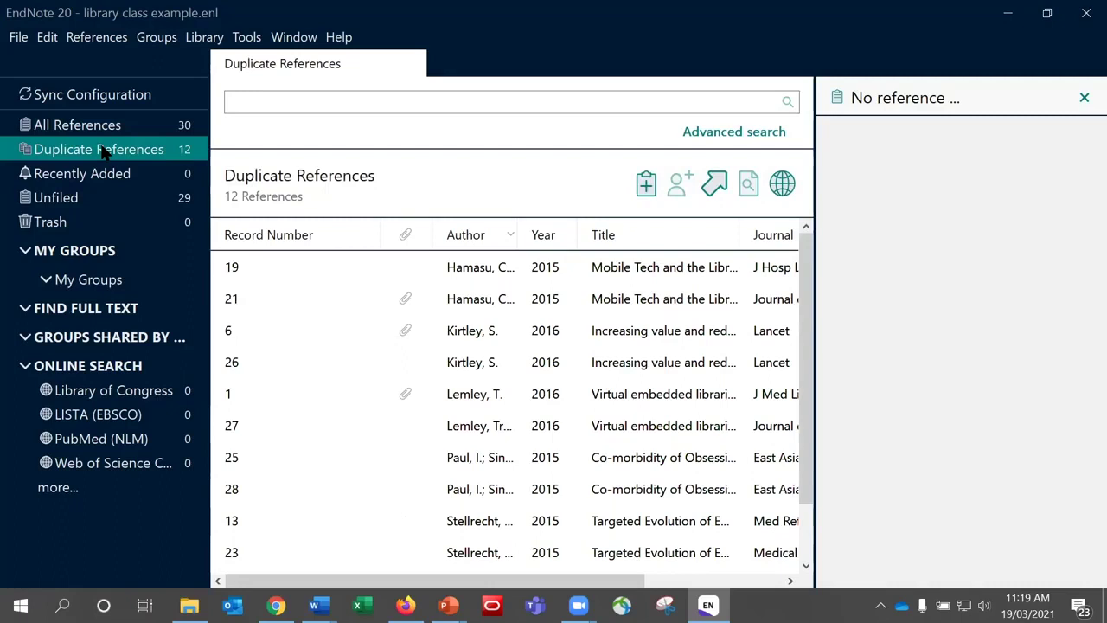
left_click(109, 128)
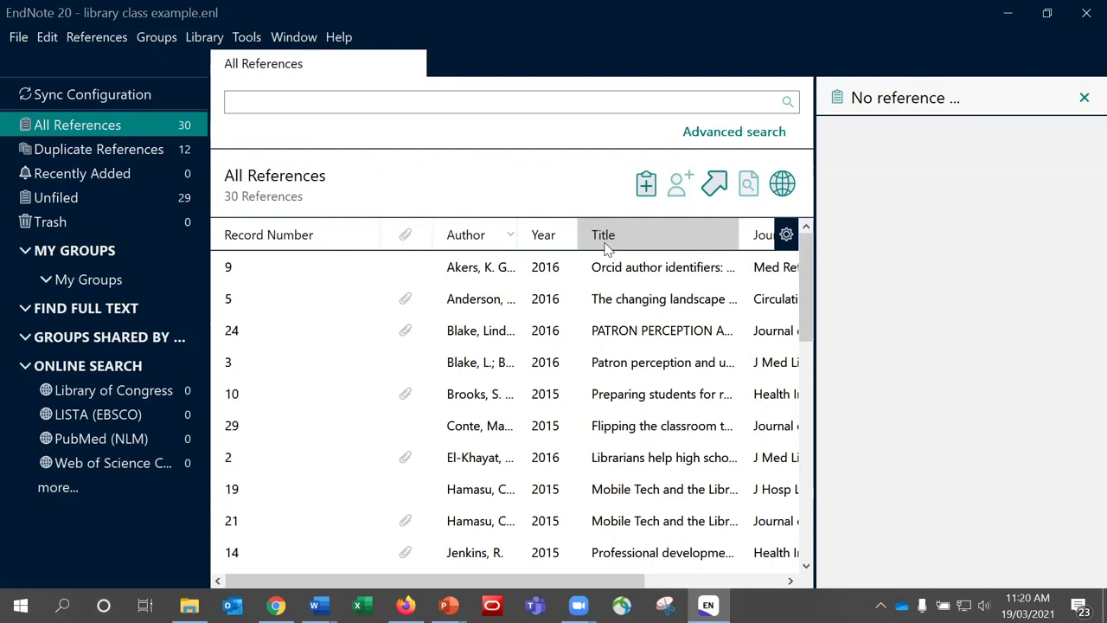
Switch to Chrome and open the Output Styles page from the EndNote downloads site to reach the list of styles
left_click(340, 38)
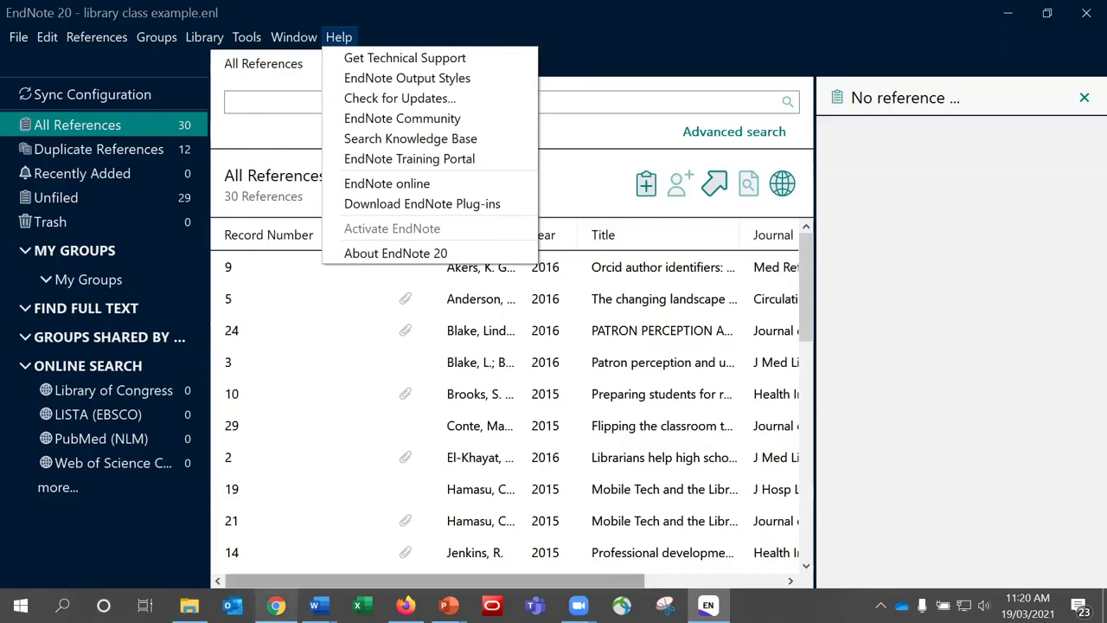
left_click(277, 606)
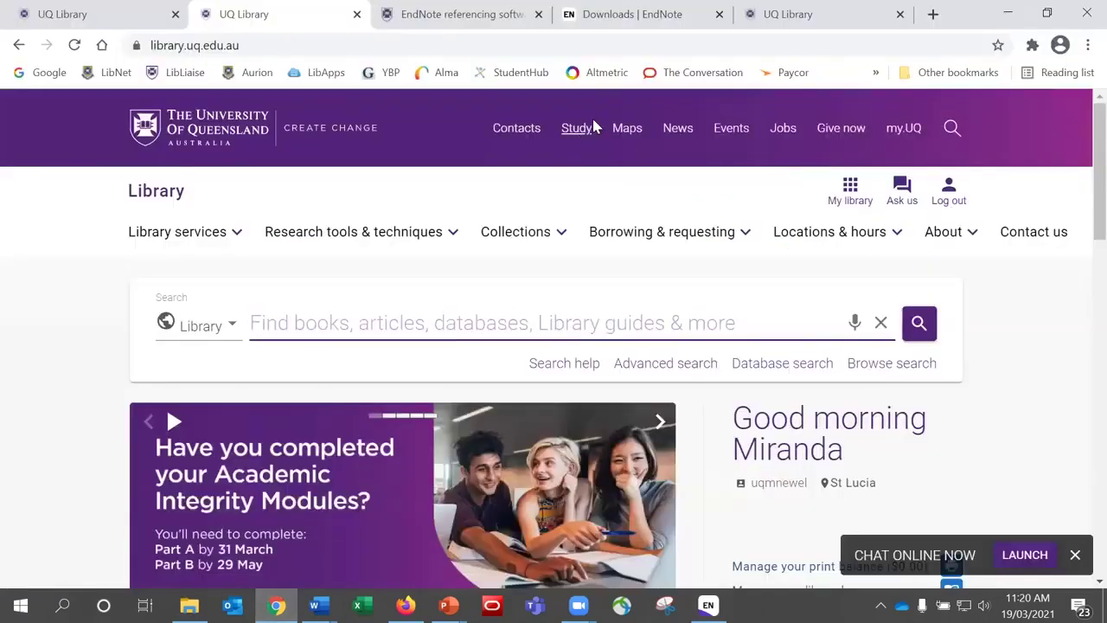
left_click(608, 16)
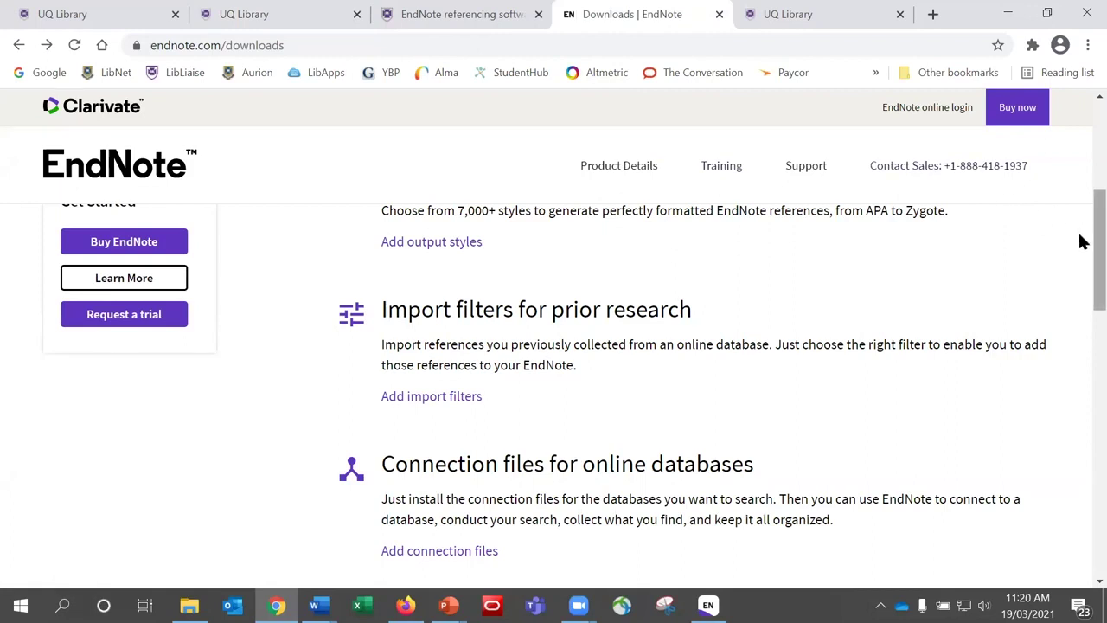
scroll(1081, 208, "up", 3)
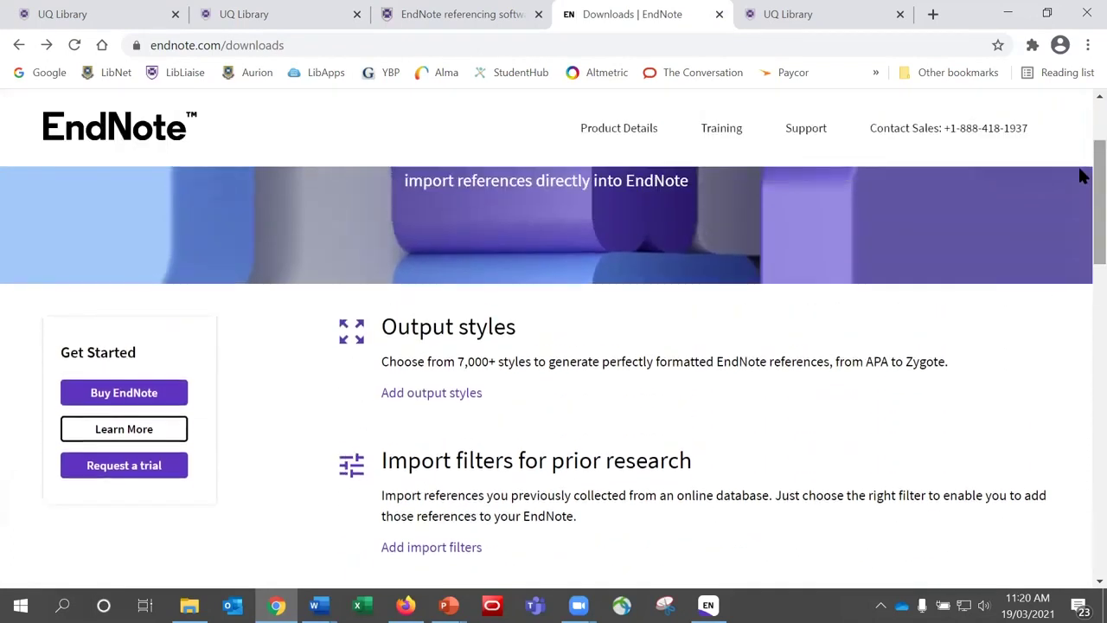
left_click(460, 402)
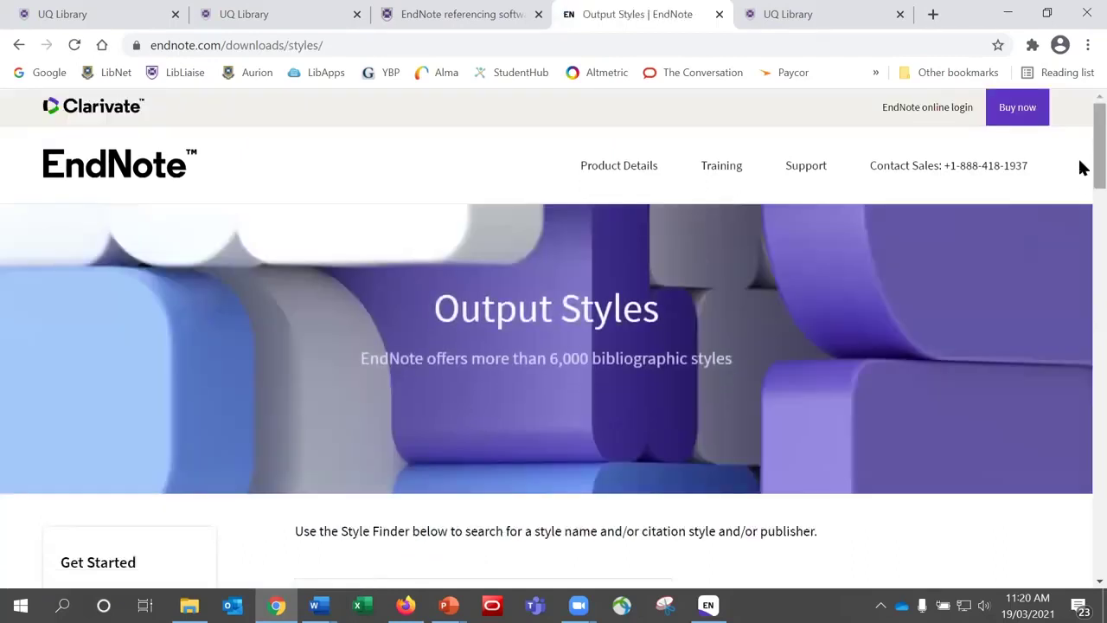
scroll(1079, 260, "down", 10)
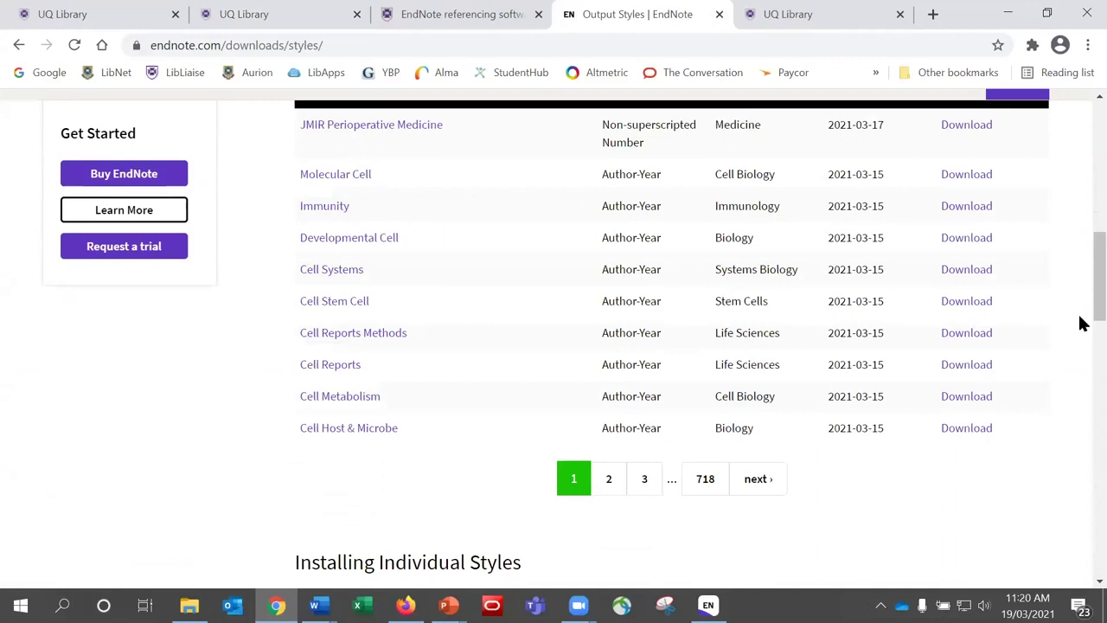
Download the Cell Stem Cell output style and save Cell Stem Cell.ens in the Downloads folder
left_click(967, 302)
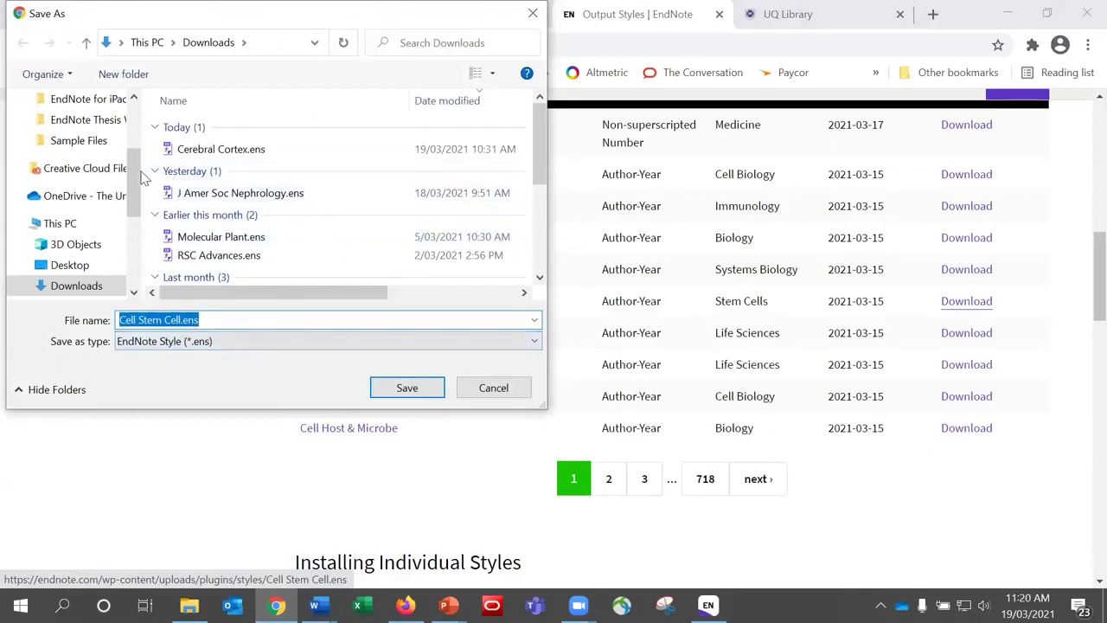
left_click_drag(136, 176, 134, 110)
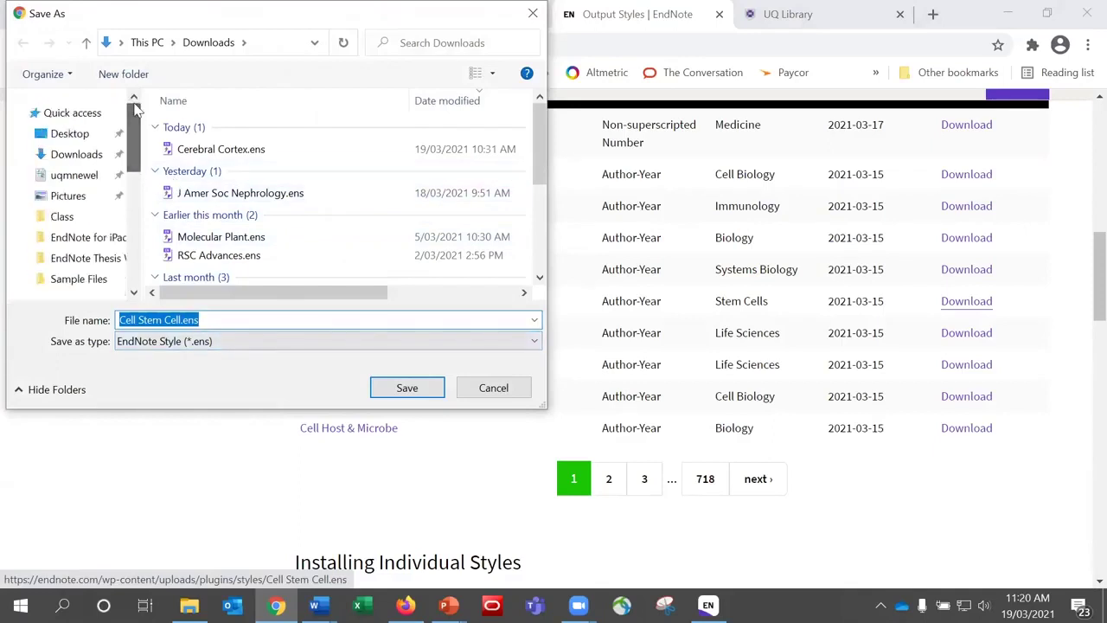
left_click(76, 154)
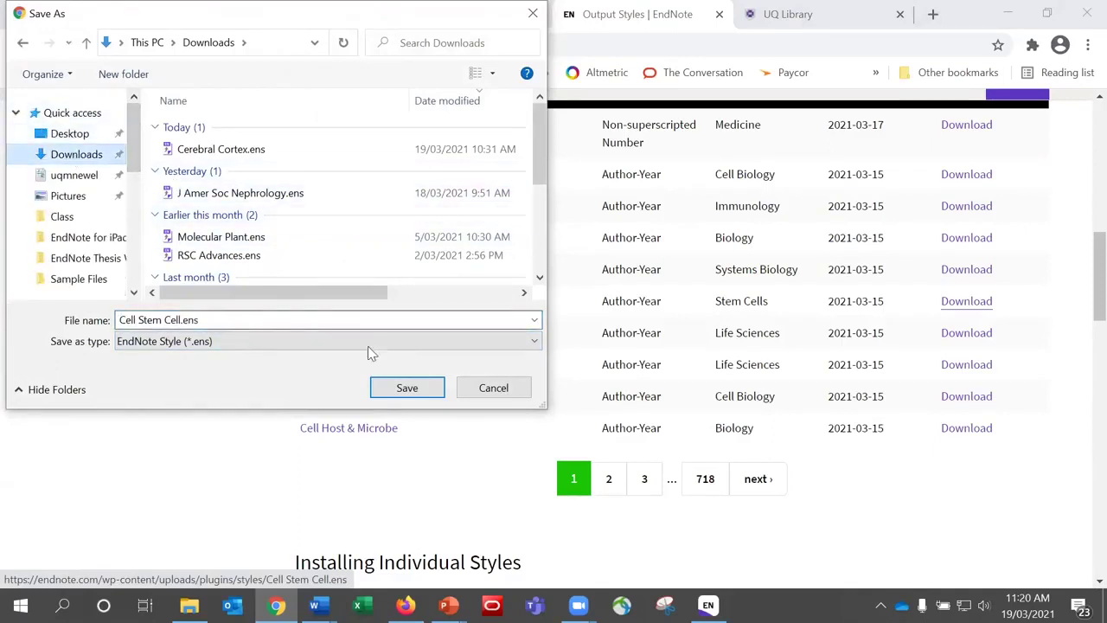
left_click(403, 387)
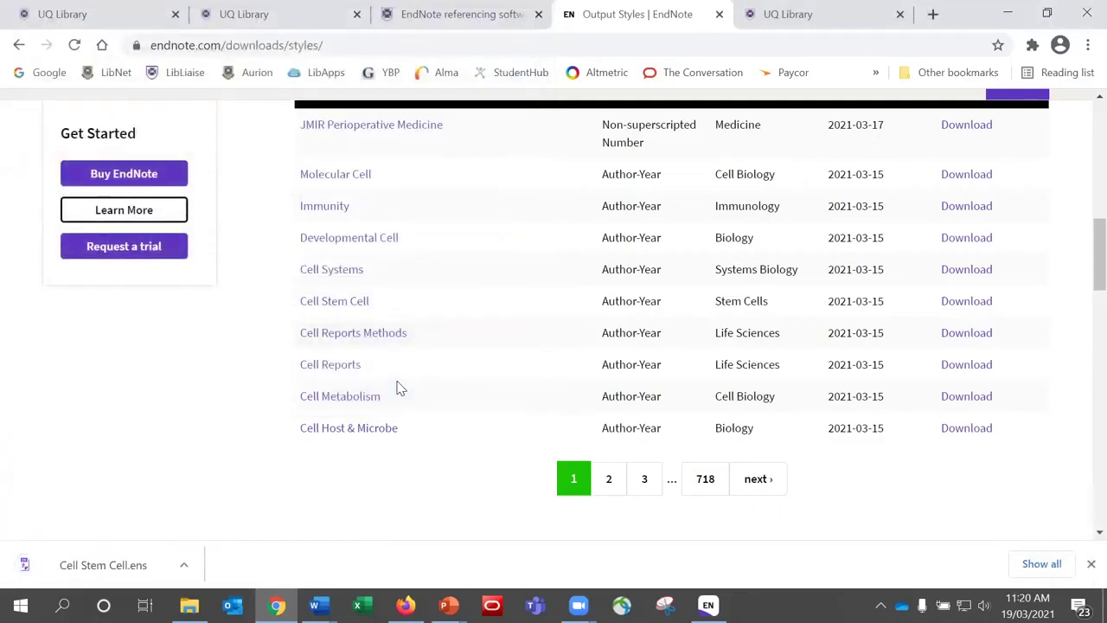
Open the downloaded Cell Stem Cell style in EndNote, review its details and save options, and close it without saving
left_click(125, 558)
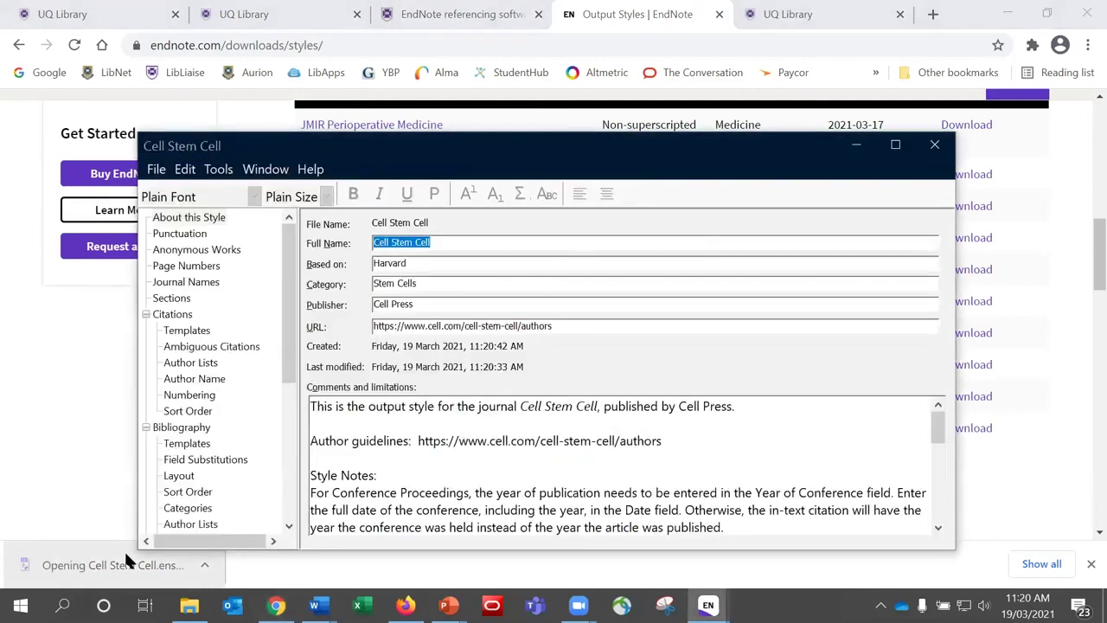
left_click(155, 169)
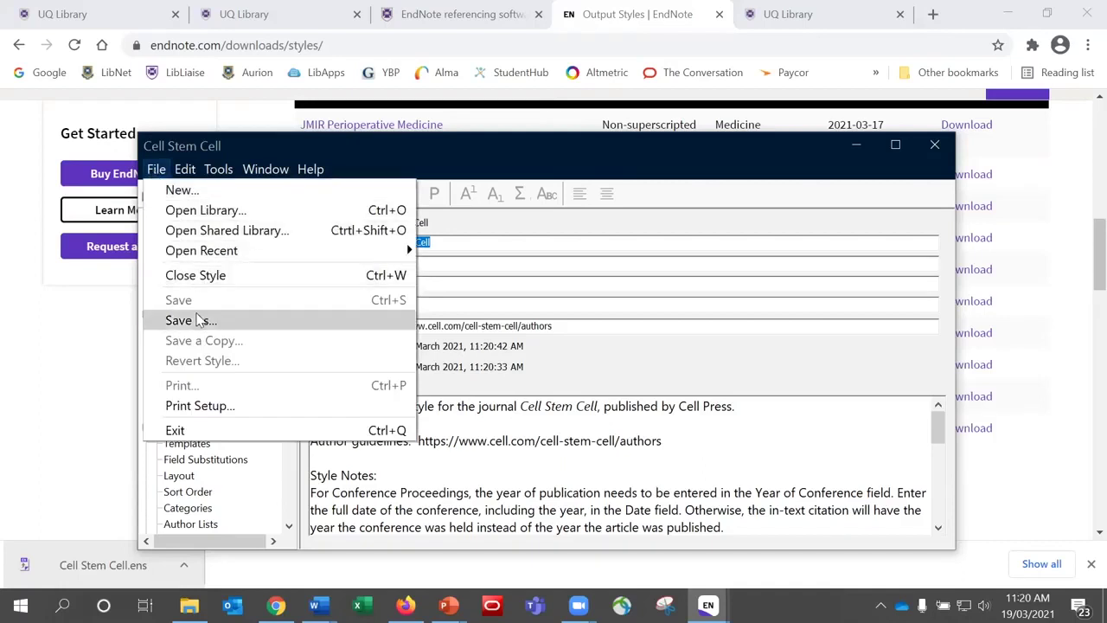
left_click(505, 419)
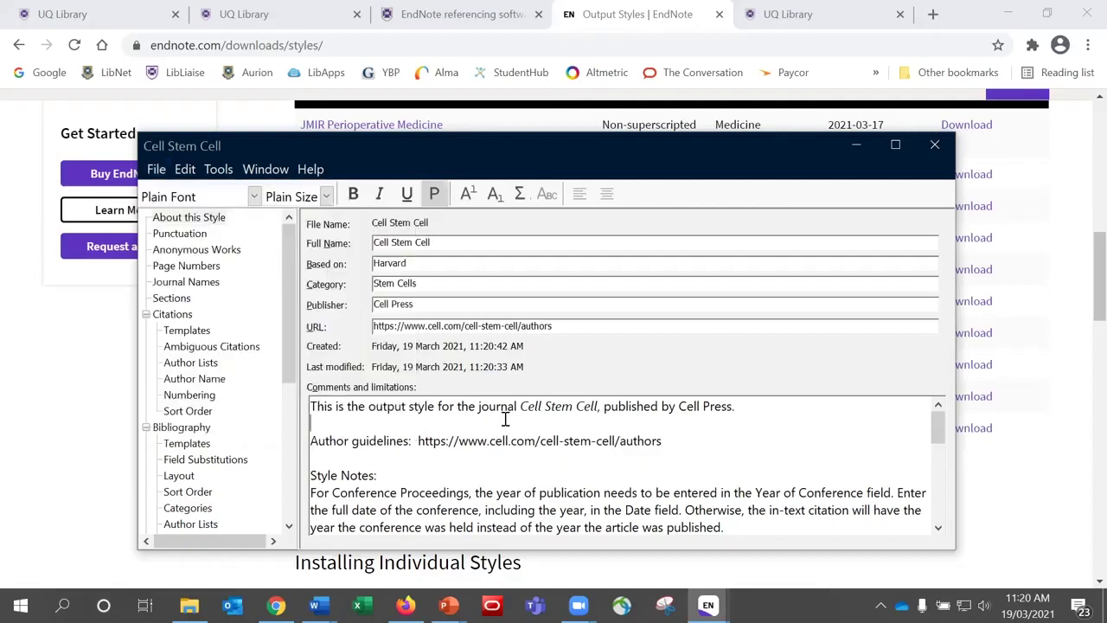
left_click(933, 145)
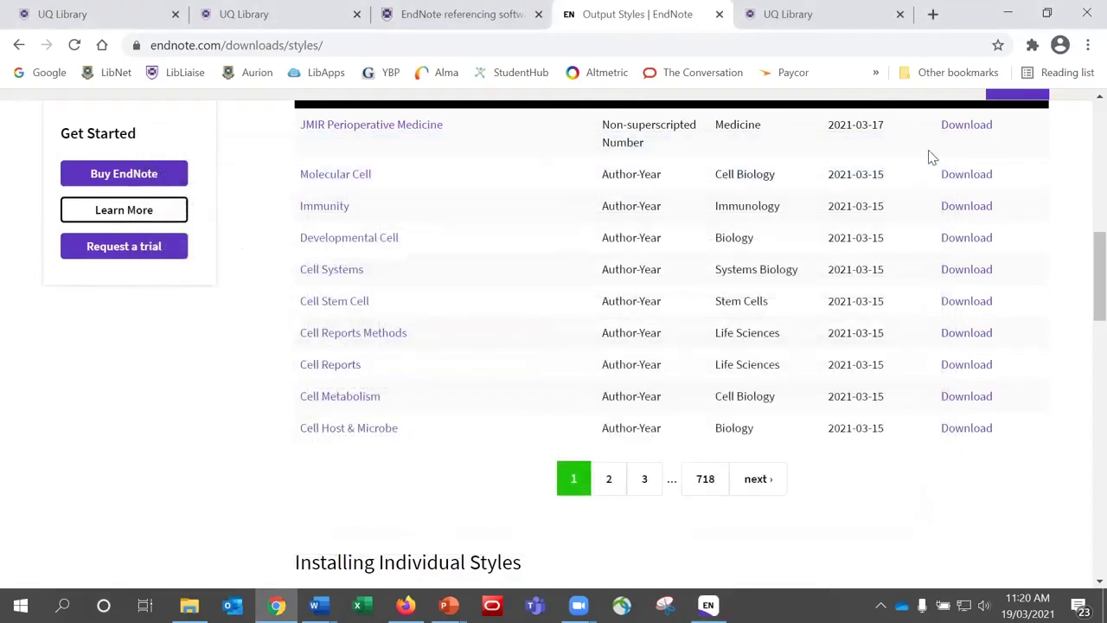
Switch back to the EndNote library and open the Style Manager for output styles
key("alt+Tab")
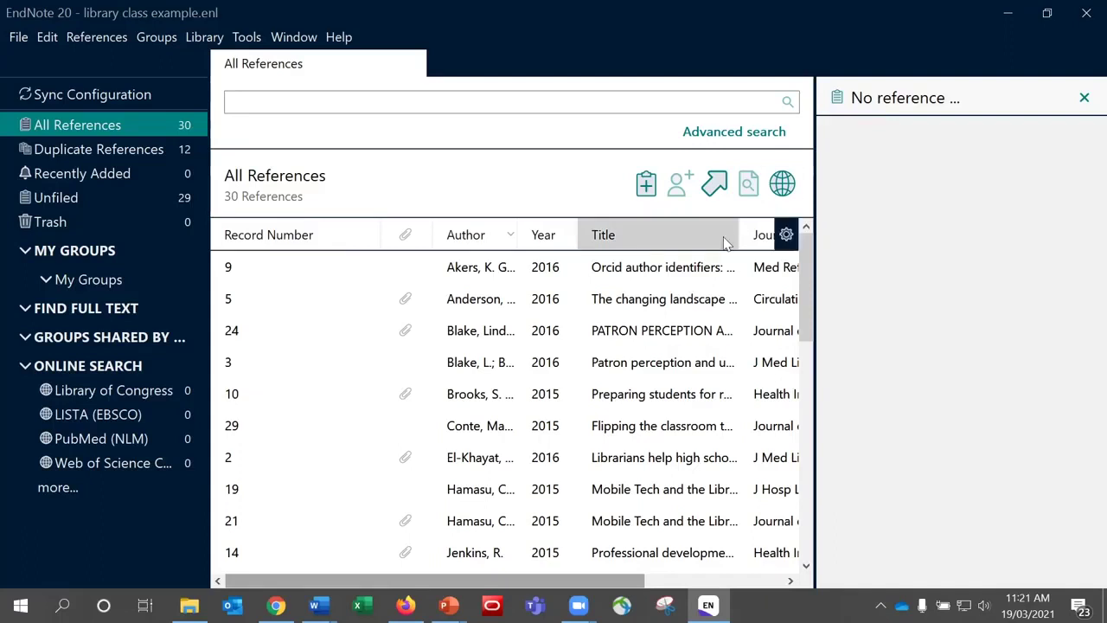
left_click(694, 271)
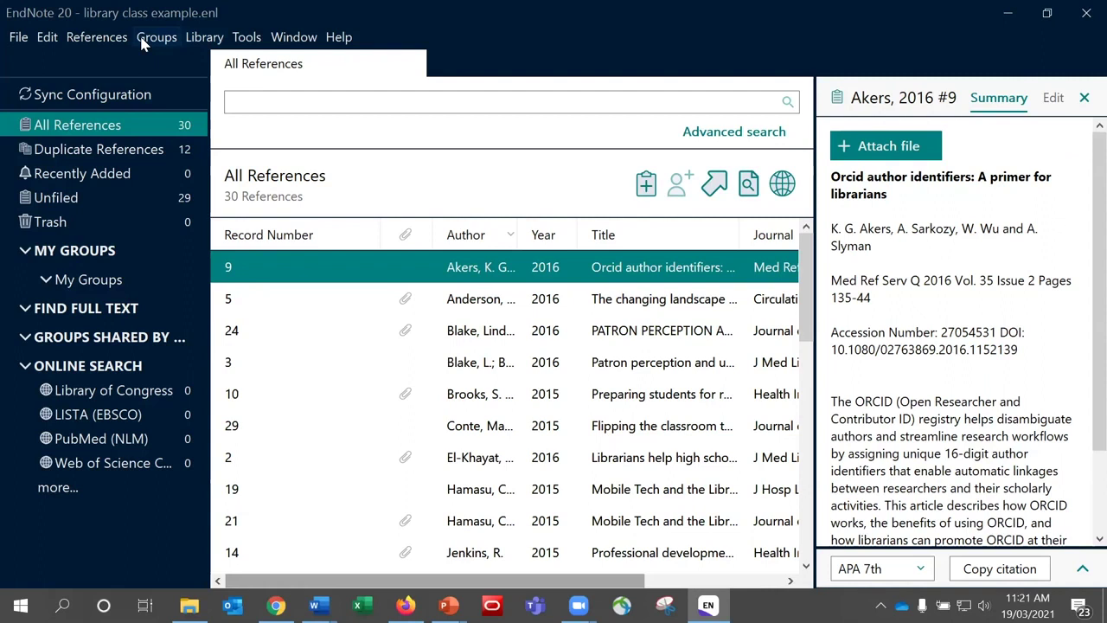
left_click(242, 45)
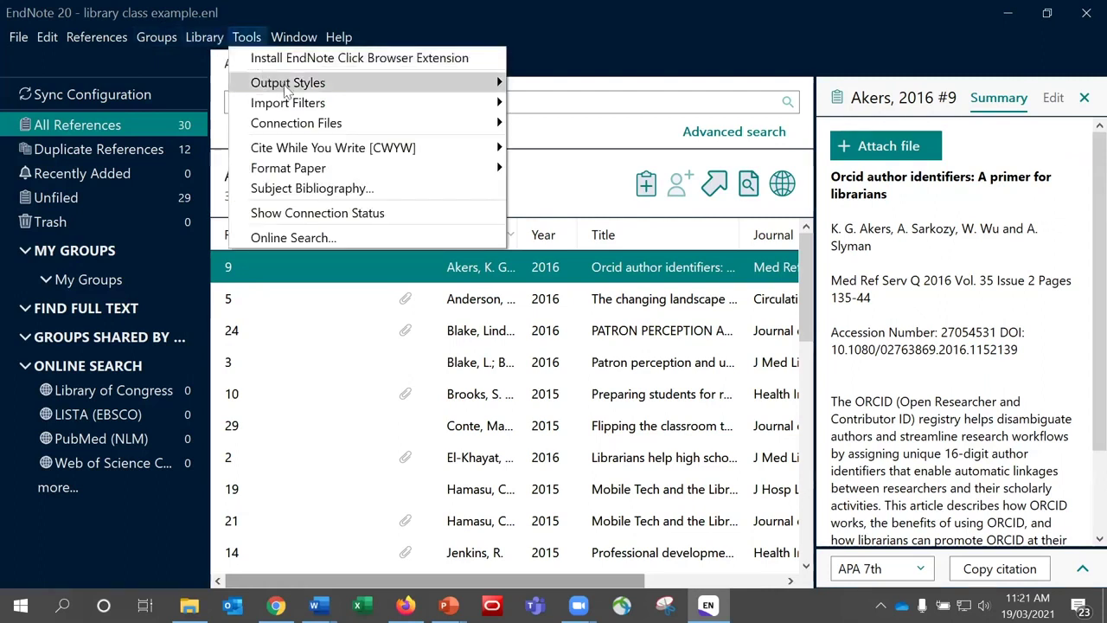
mouse_move(290, 90)
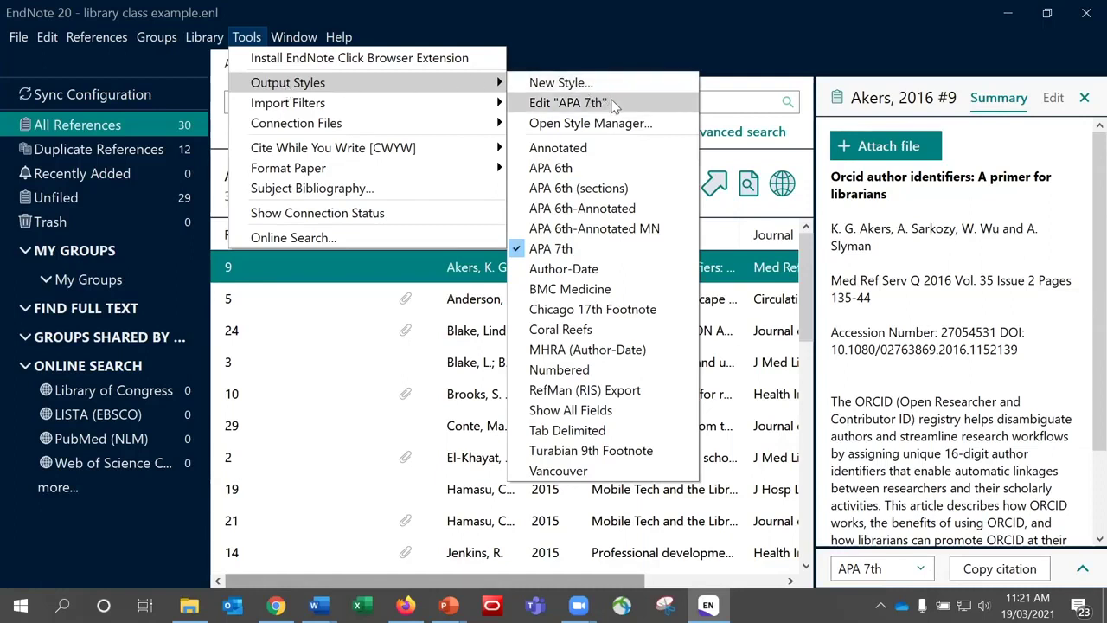
left_click(537, 126)
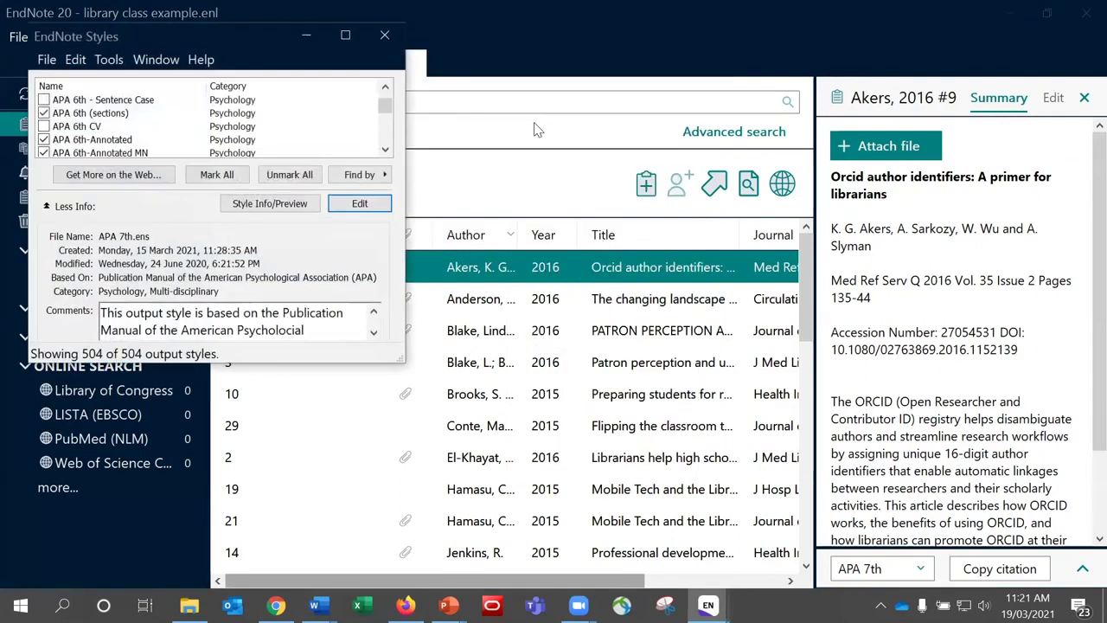
Open the Cancer Nursing output style for editing and enlarge its window to show more of the style settings
left_click_drag(383, 105, 387, 120)
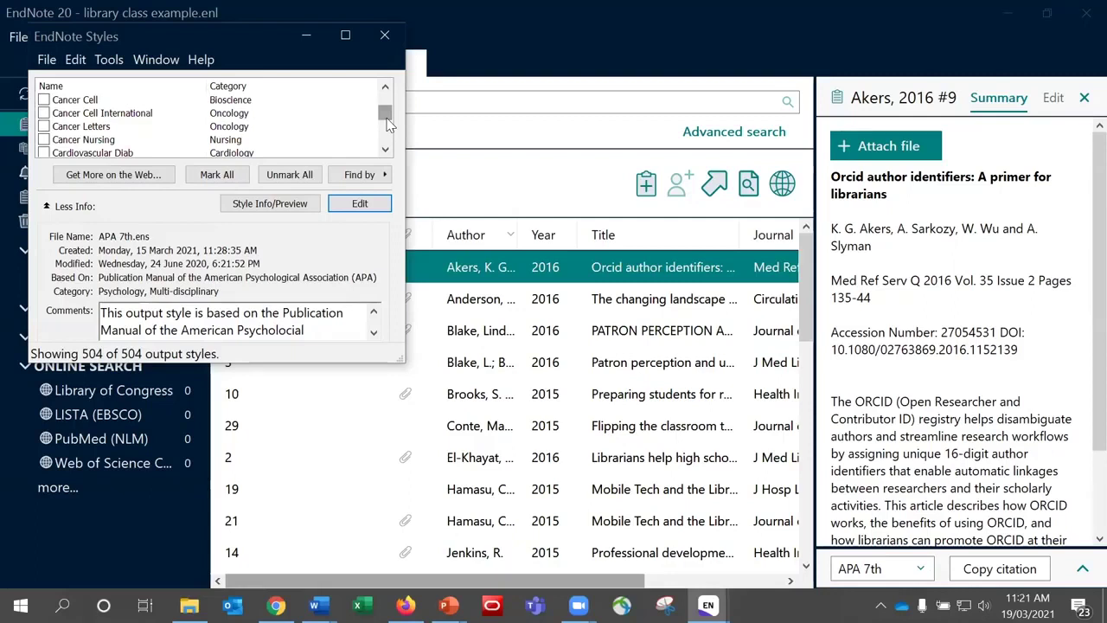
left_click(101, 140)
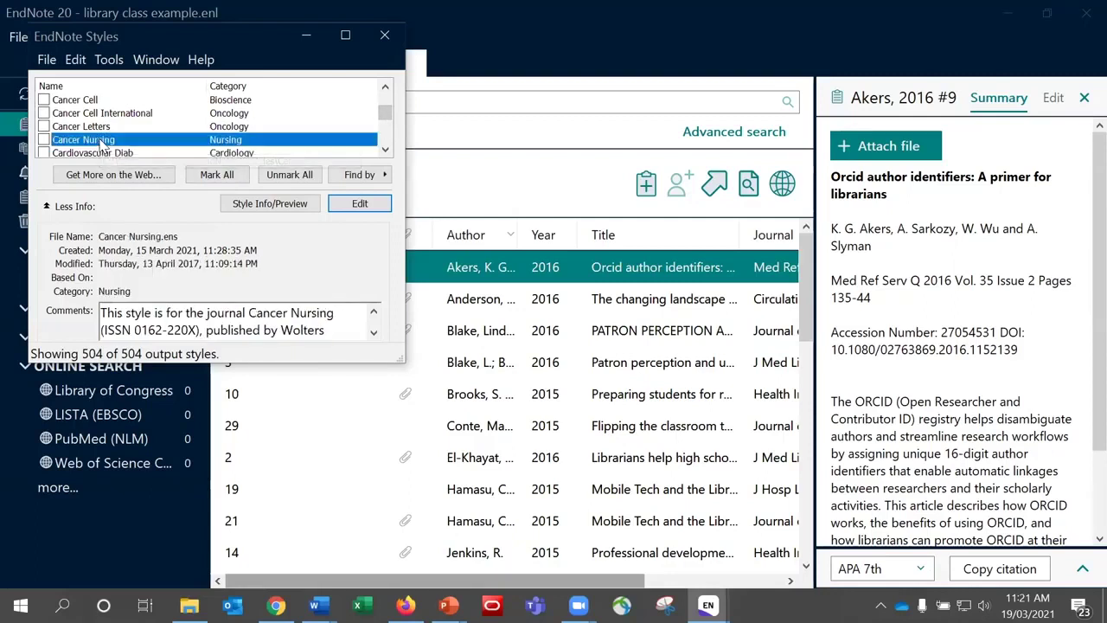
left_click(359, 204)
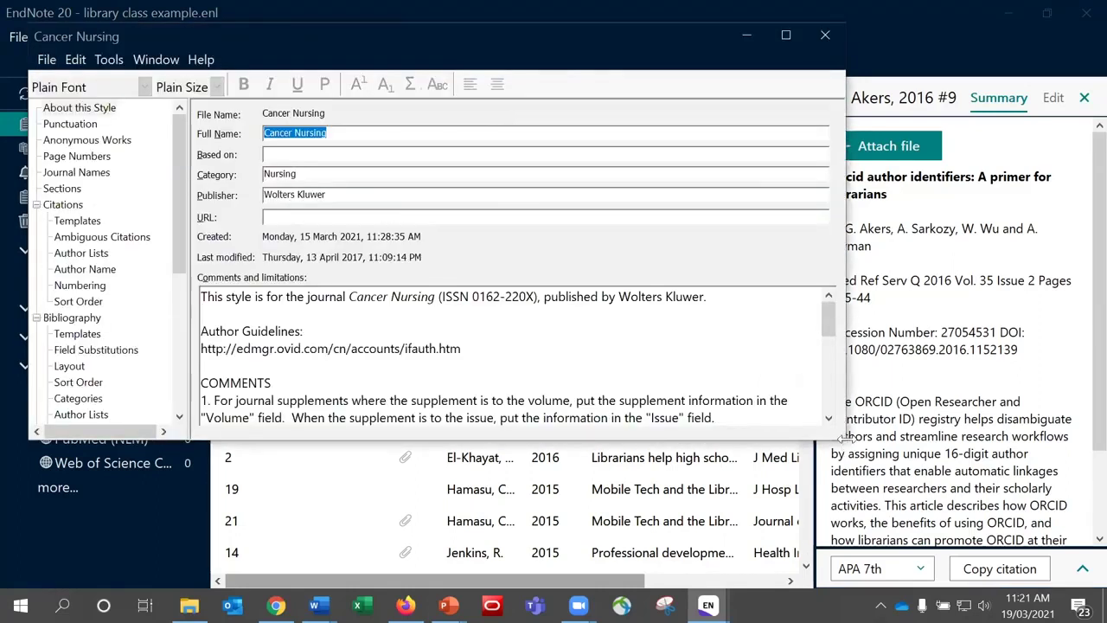
left_click_drag(847, 437, 882, 437)
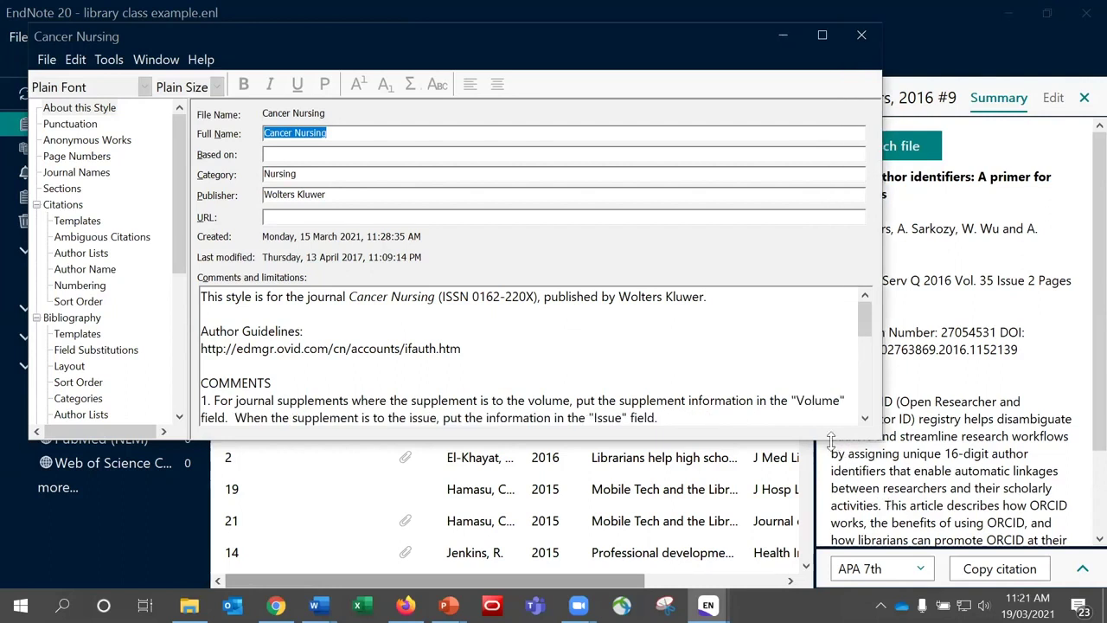
left_click_drag(831, 439, 946, 522)
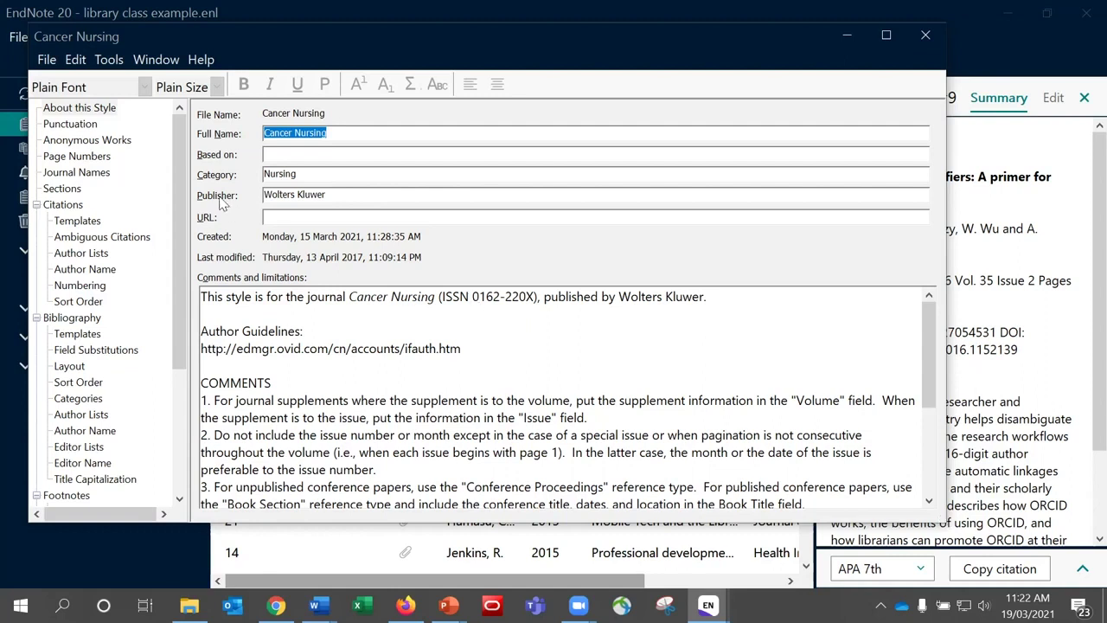
Save a copy of the Cancer Nursing style under the name "Cancer Nursing author date"
left_click(46, 62)
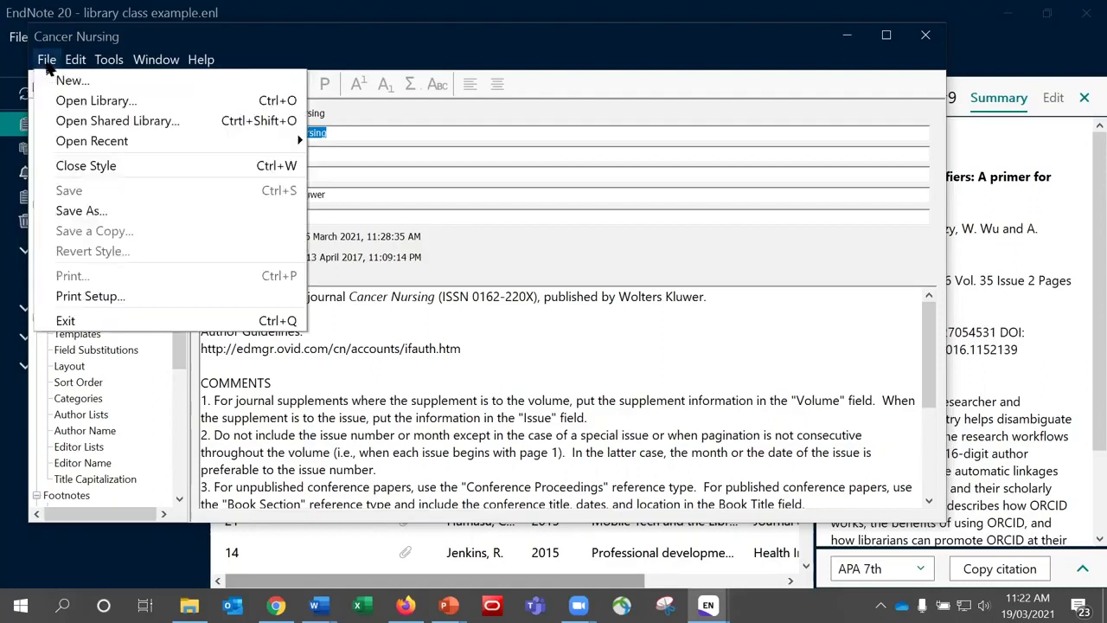
left_click(74, 210)
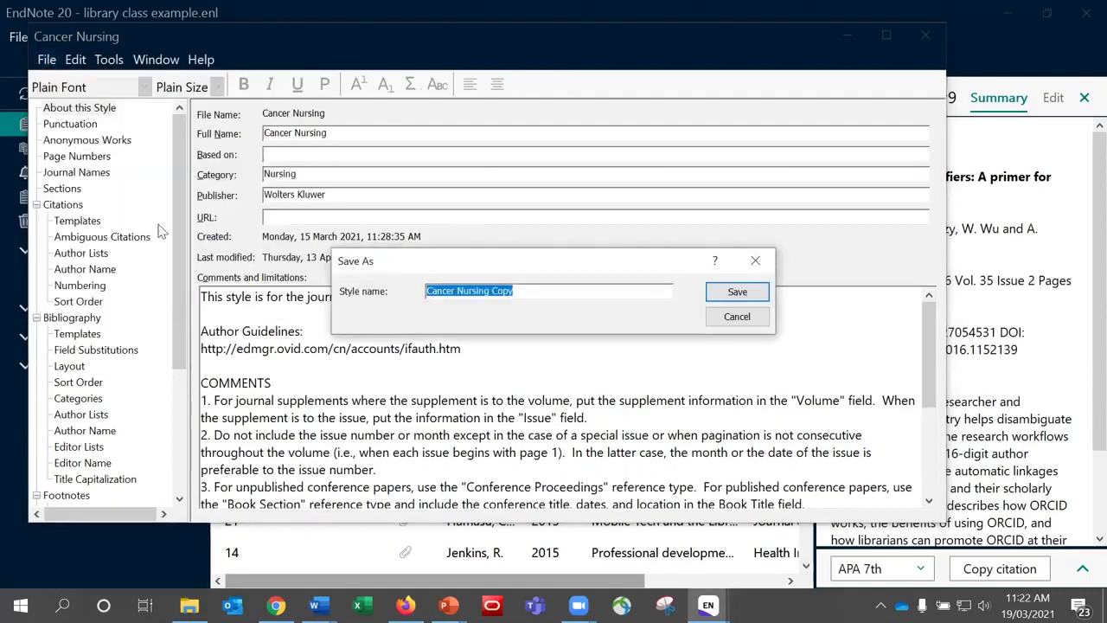
left_click(521, 290)
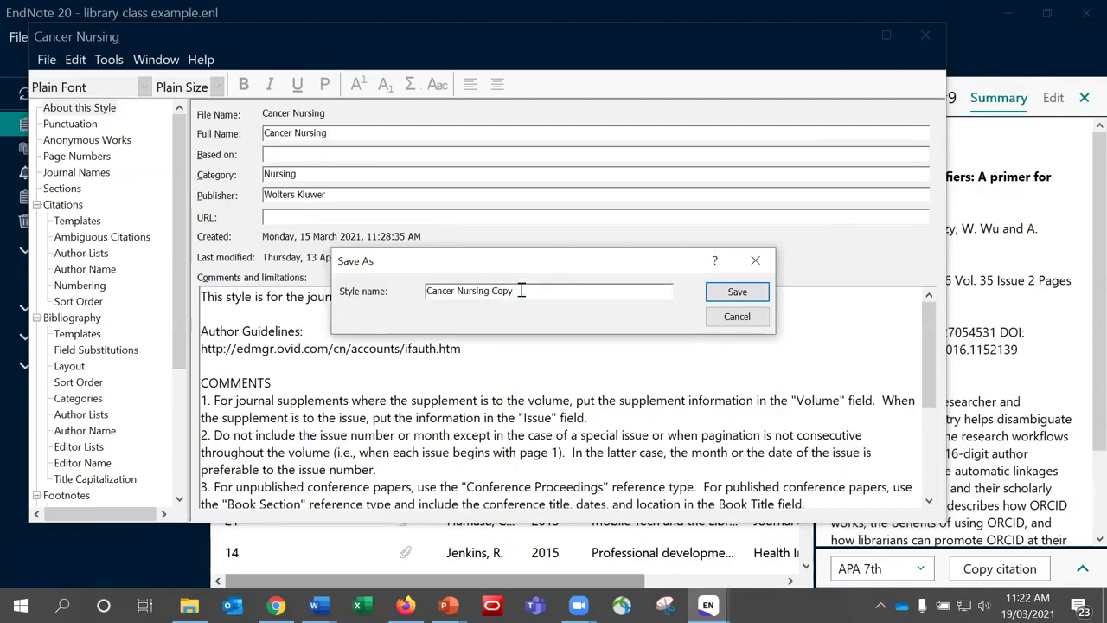
key("BackSpace")
key("BackSpace")
key("BackSpace")
key("BackSpace")
type("author date")
left_click(728, 298)
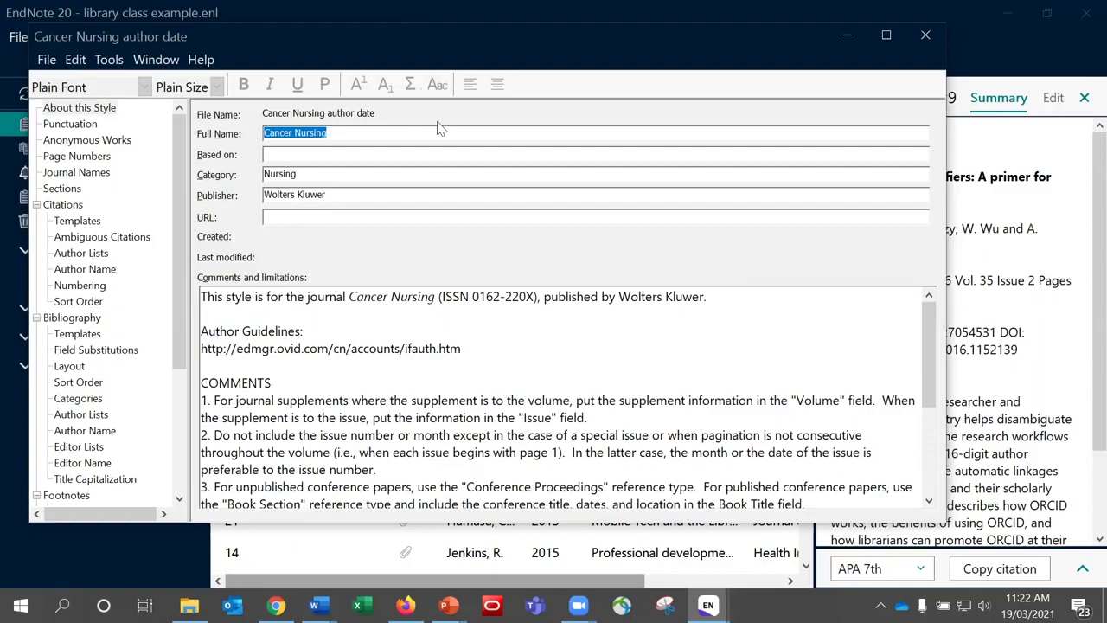
Maximise the style window and look over its Citations, Bibliography, Footnotes and Figures & Tables sections and the page number format
left_click(884, 41)
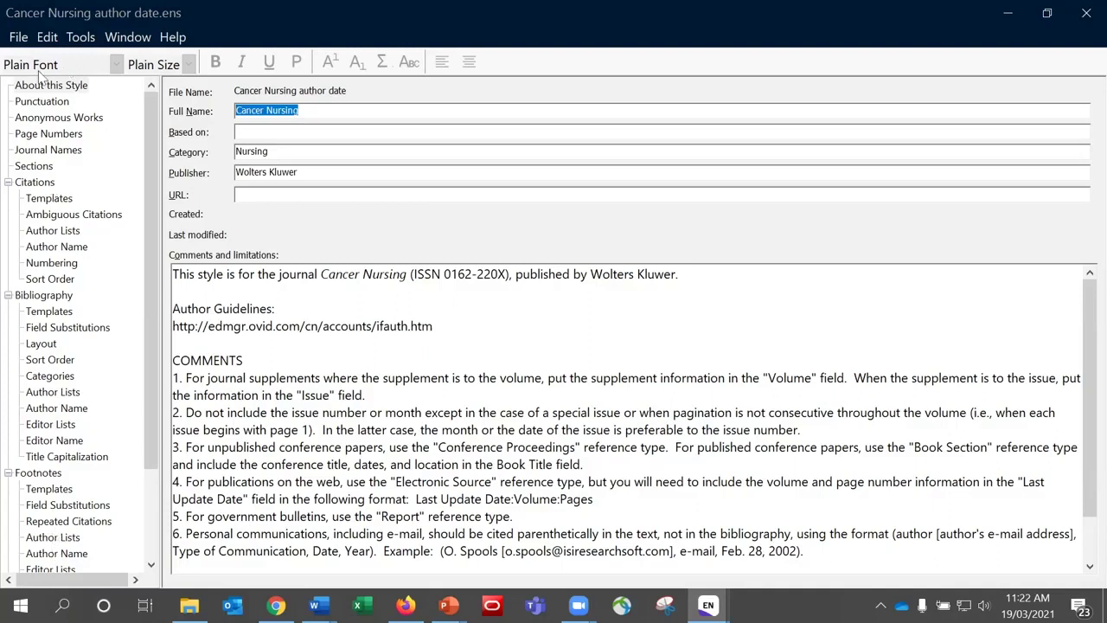
double_click(39, 183)
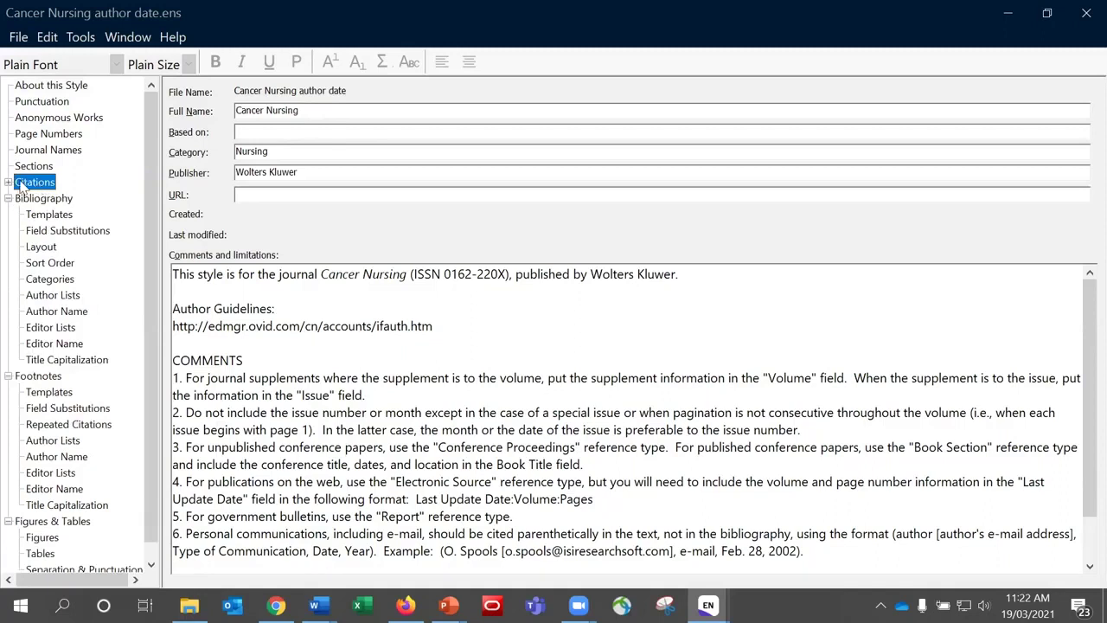
left_click(8, 181)
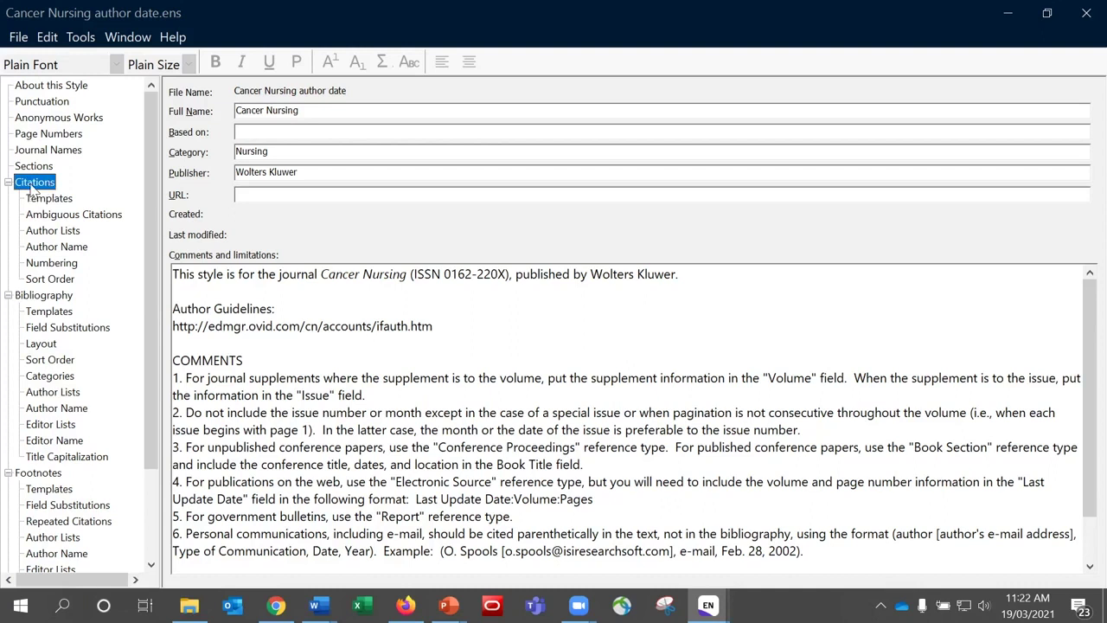
left_click(58, 297)
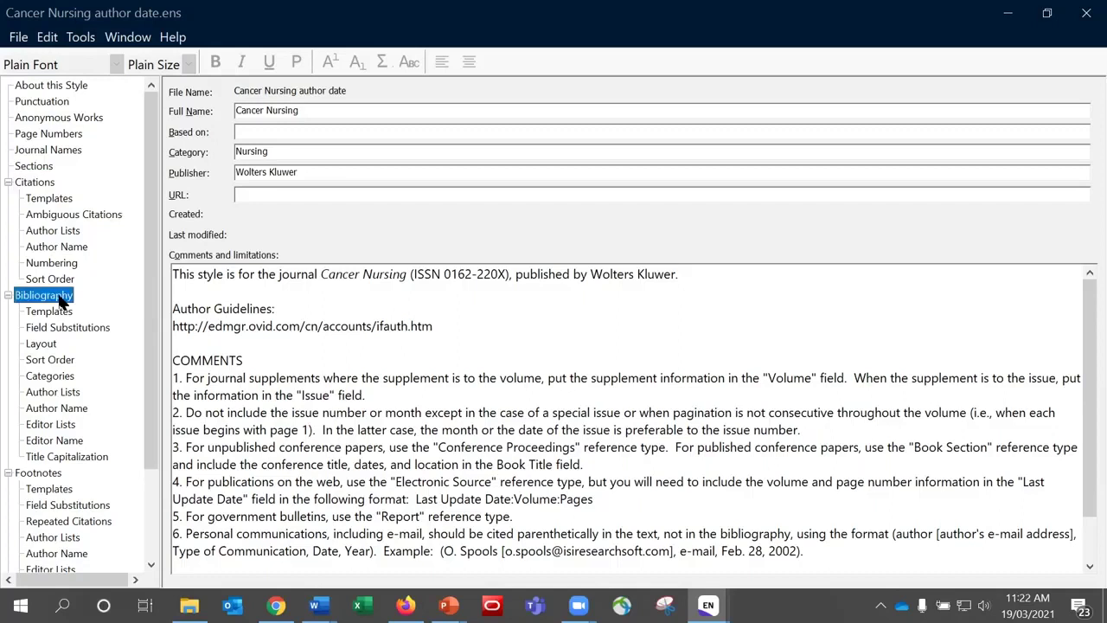
left_click_drag(153, 424, 147, 509)
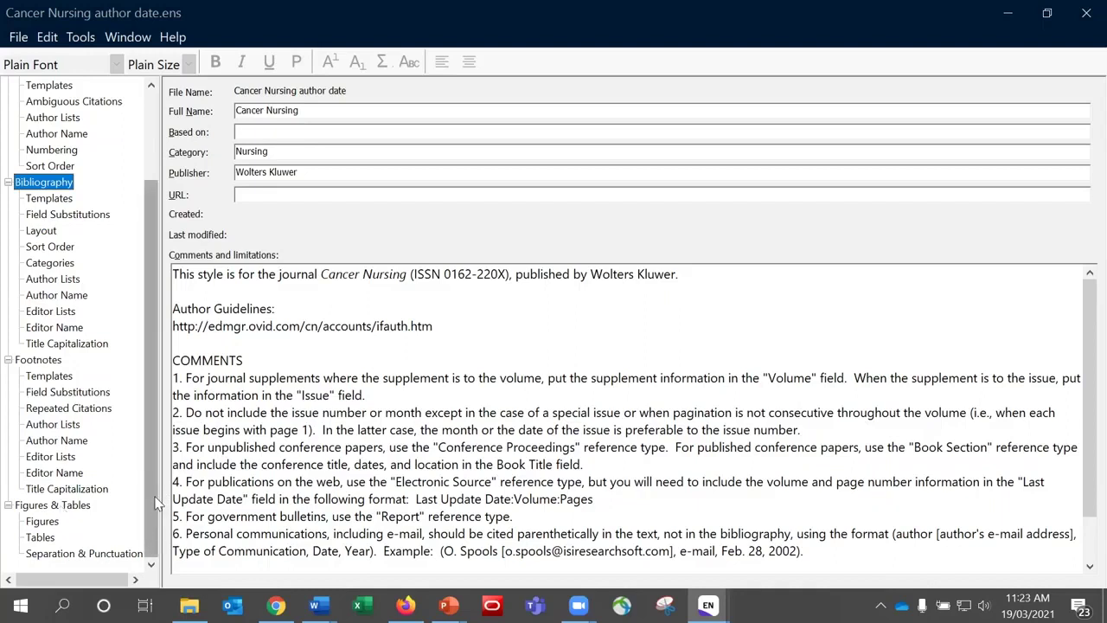
scroll(155, 494, "up", 3)
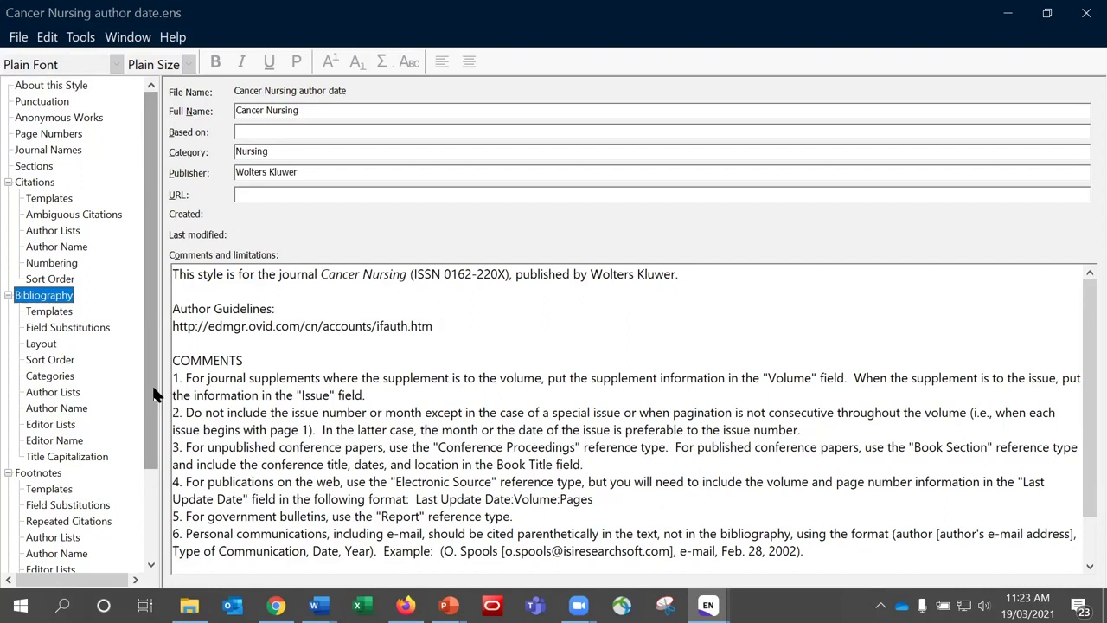
left_click(57, 134)
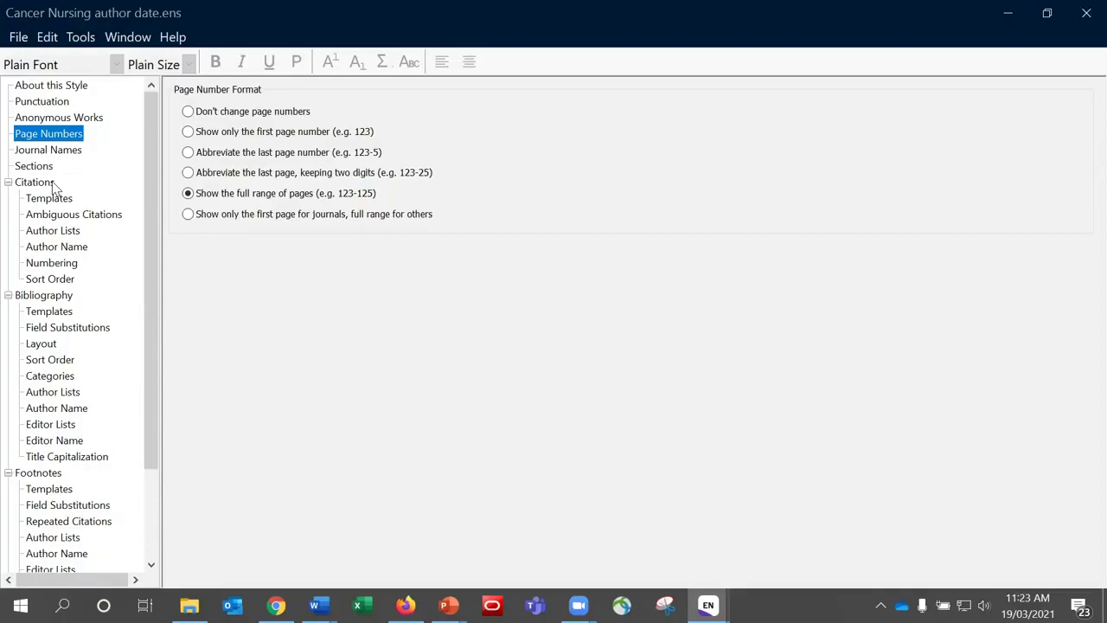
In the citation author lists, set the separator before the last author to "&" for both author-number ranges
left_click(74, 233)
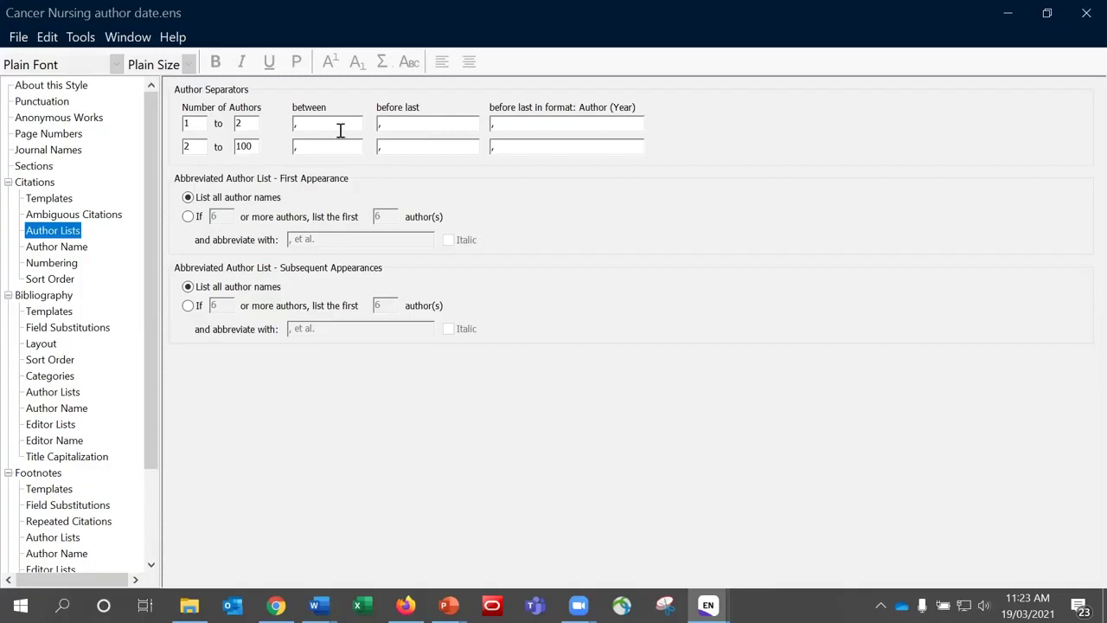
left_click(419, 126)
key("BackSpace")
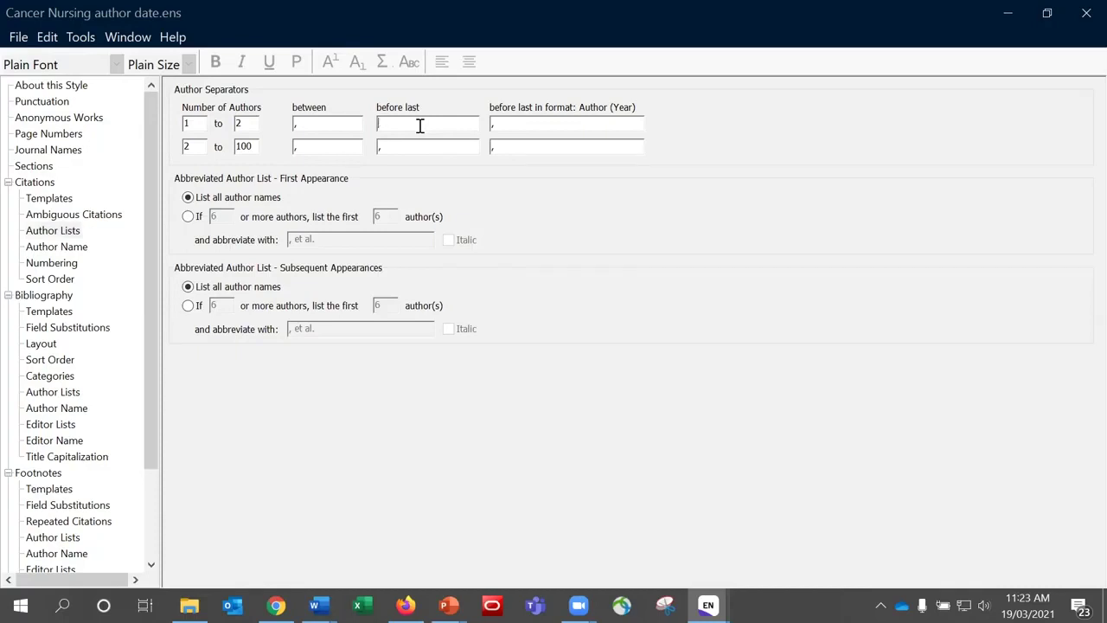
type("&")
left_click(402, 147)
key("BackSpace")
type("&")
Abbreviate citation author lists in subsequent appearances to the first 1 author when there are 3 or more authors
left_click(188, 305)
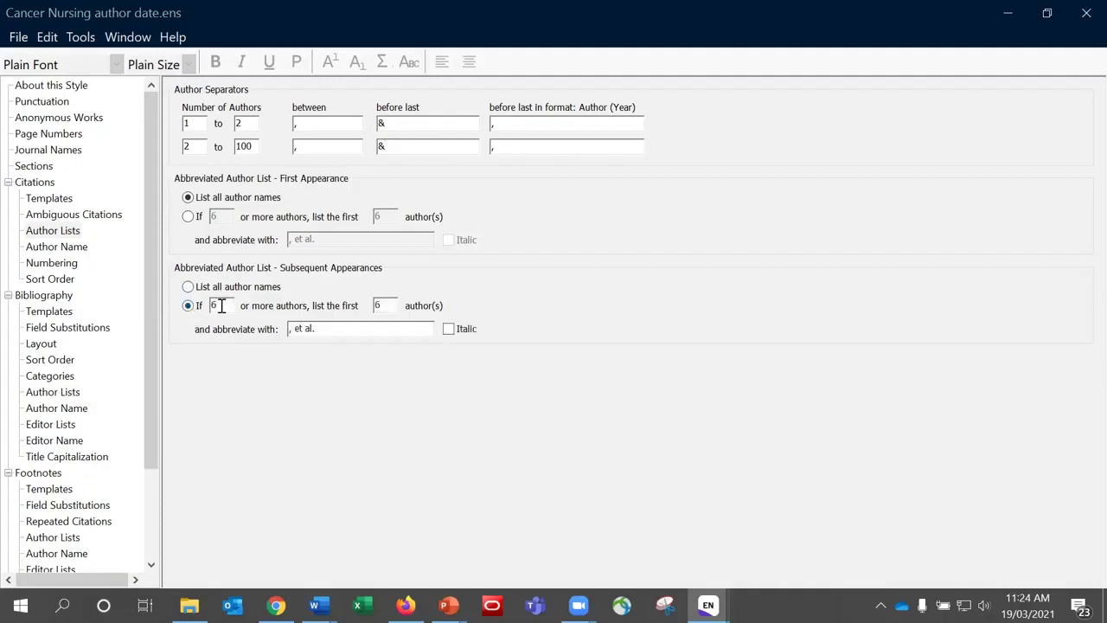
key("BackSpace")
type("3")
left_click(382, 301)
key("BackSpace")
type("1")
In the bibliography layout, choose a hanging indent for all paragraphs and end each reference with a paragraph break
left_click(41, 344)
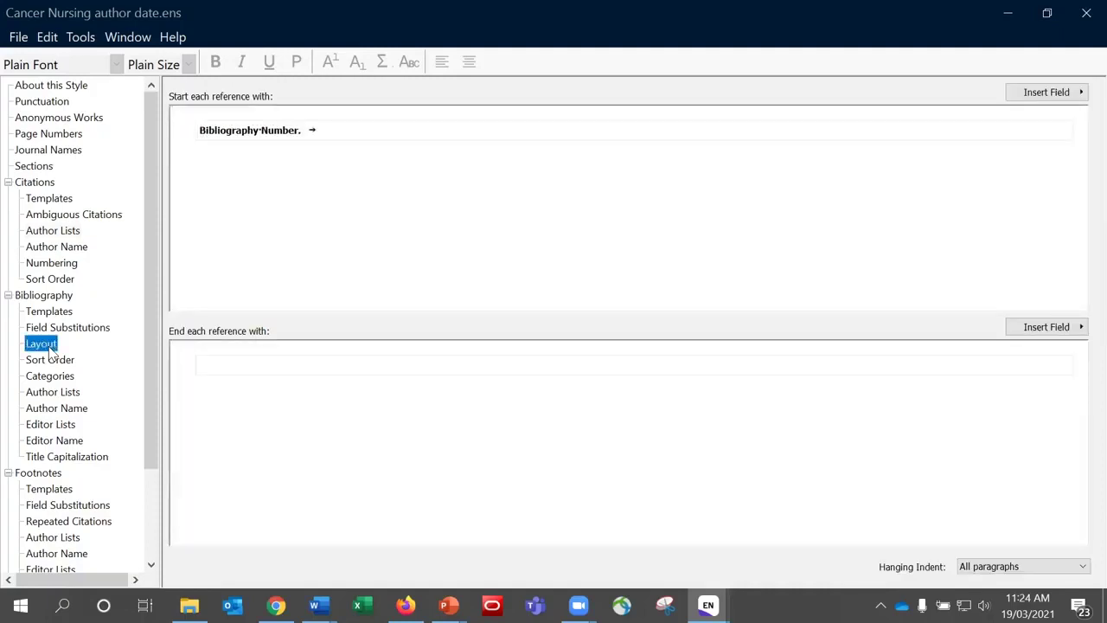
left_click(991, 569)
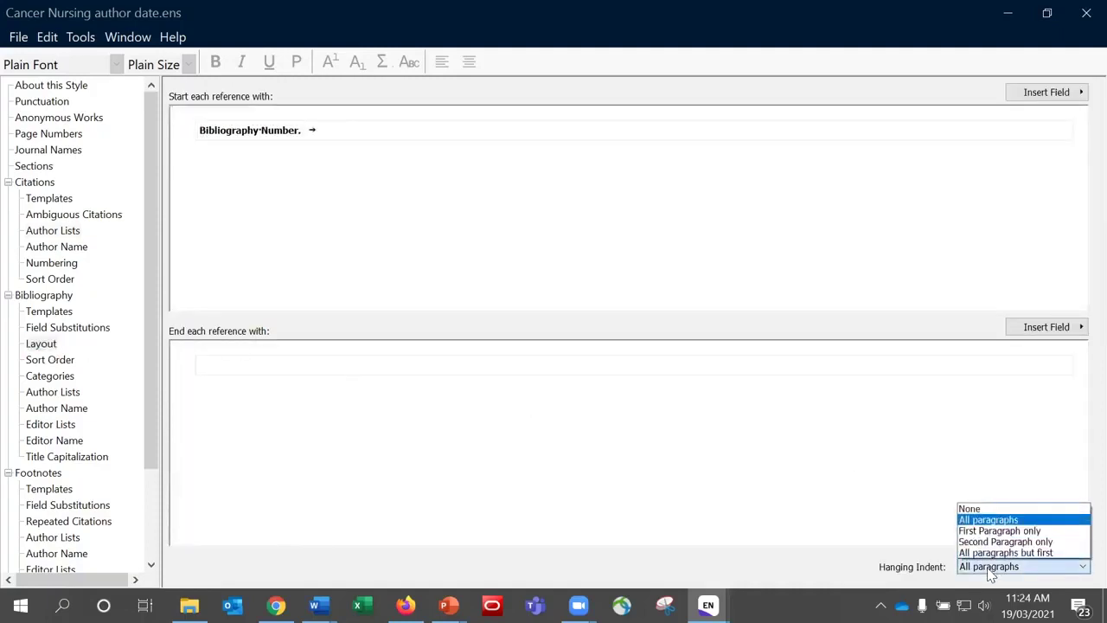
left_click(992, 522)
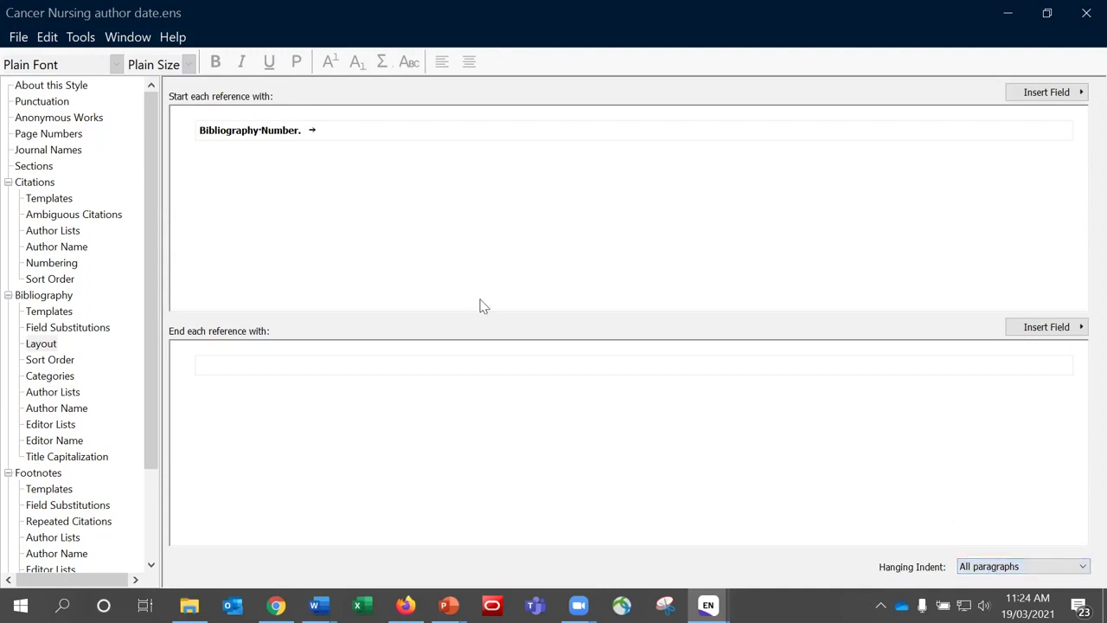
left_click(292, 367)
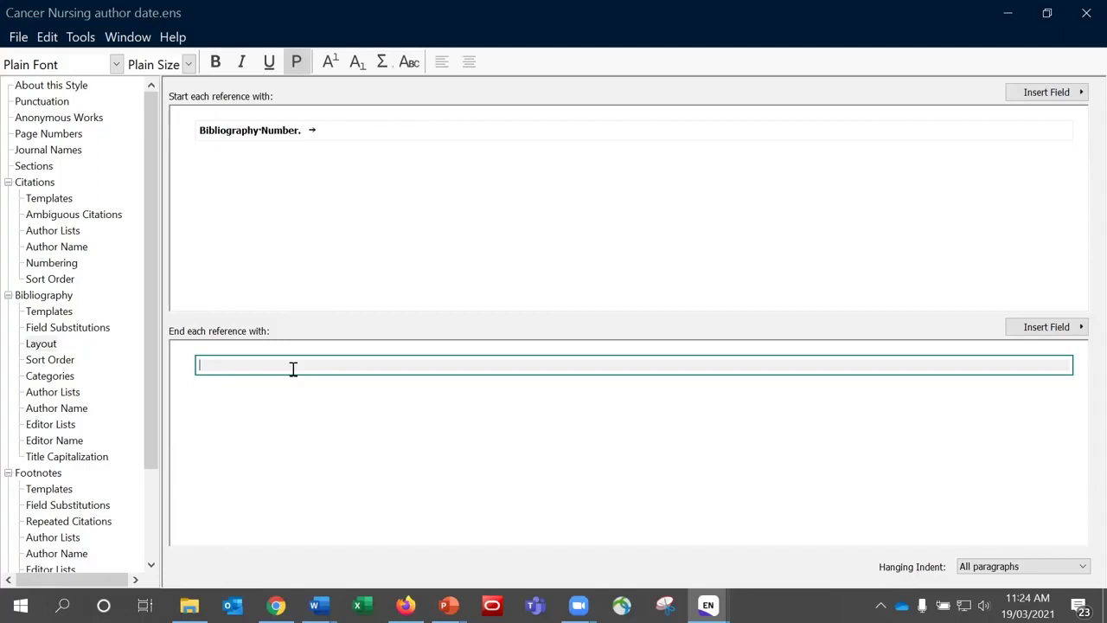
key("Return")
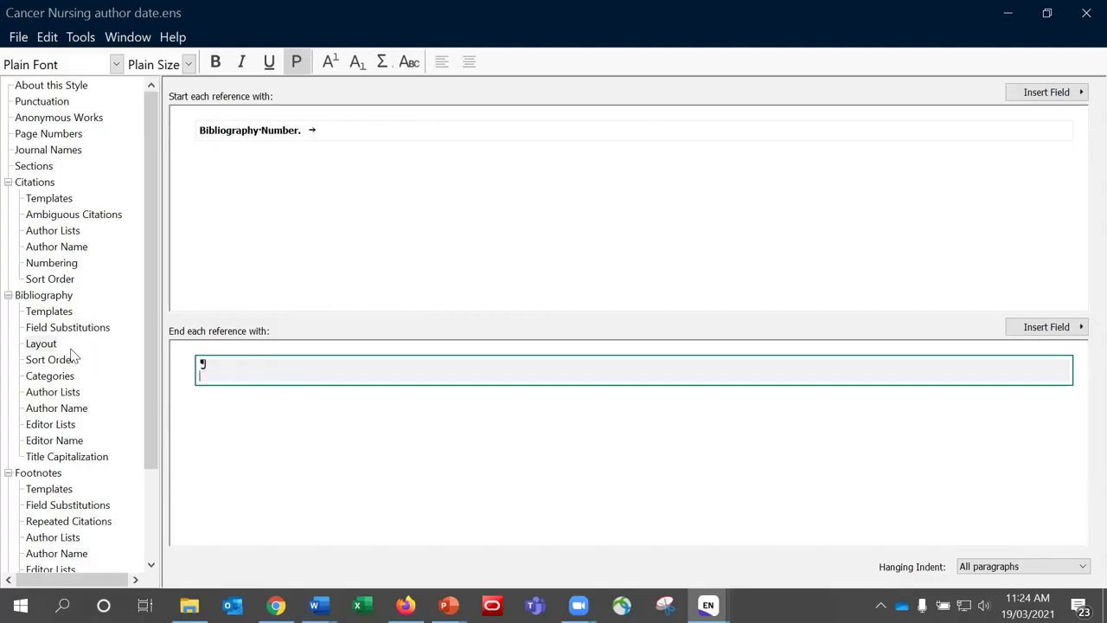
Make the Volume field bold in the Journal Article bibliography template
left_click(49, 311)
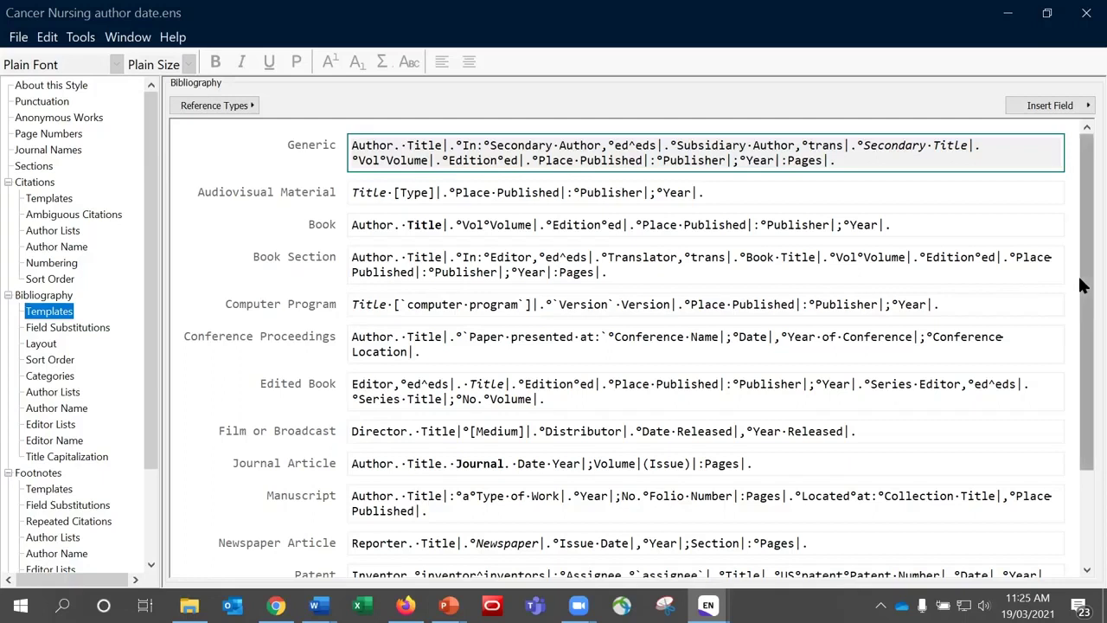
double_click(623, 463)
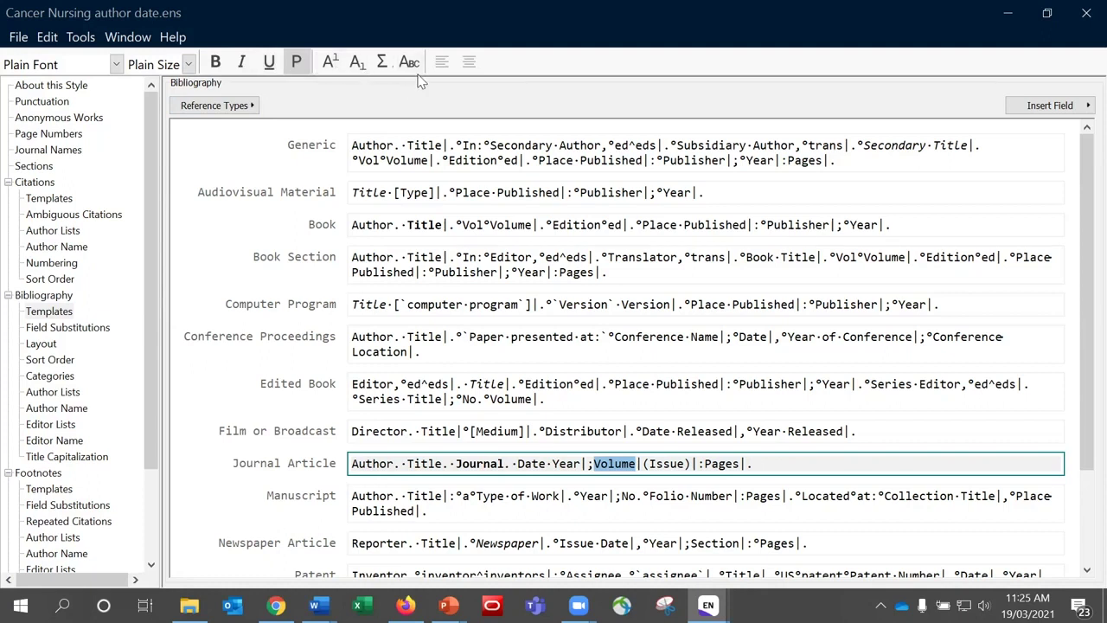
left_click(220, 62)
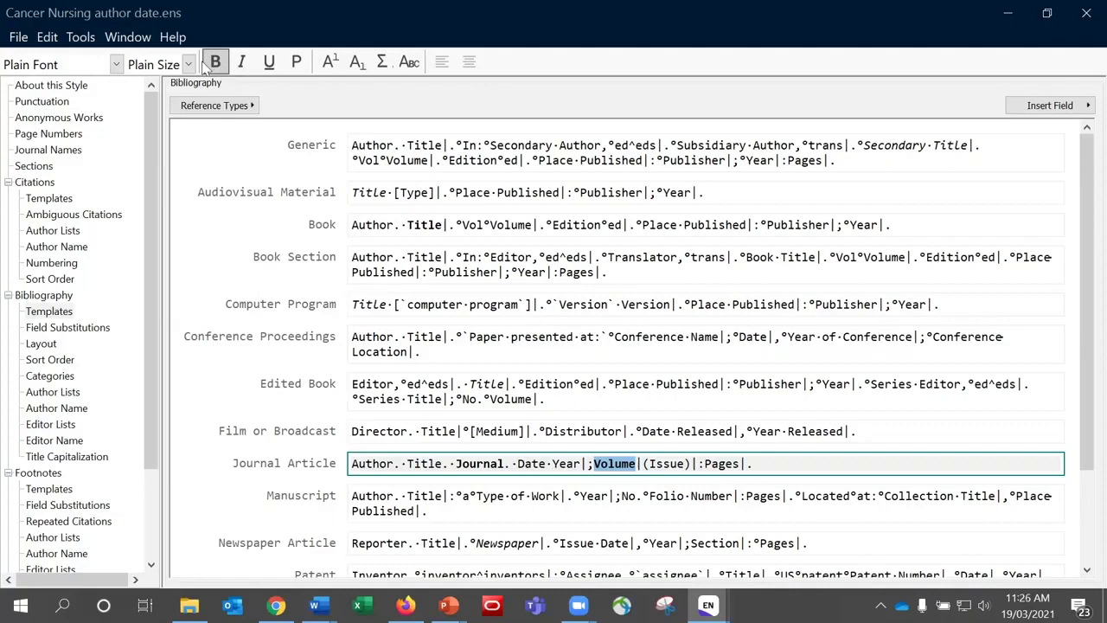
Save the edited Cancer Nursing author date style, then close it and the Style Manager
left_click(16, 38)
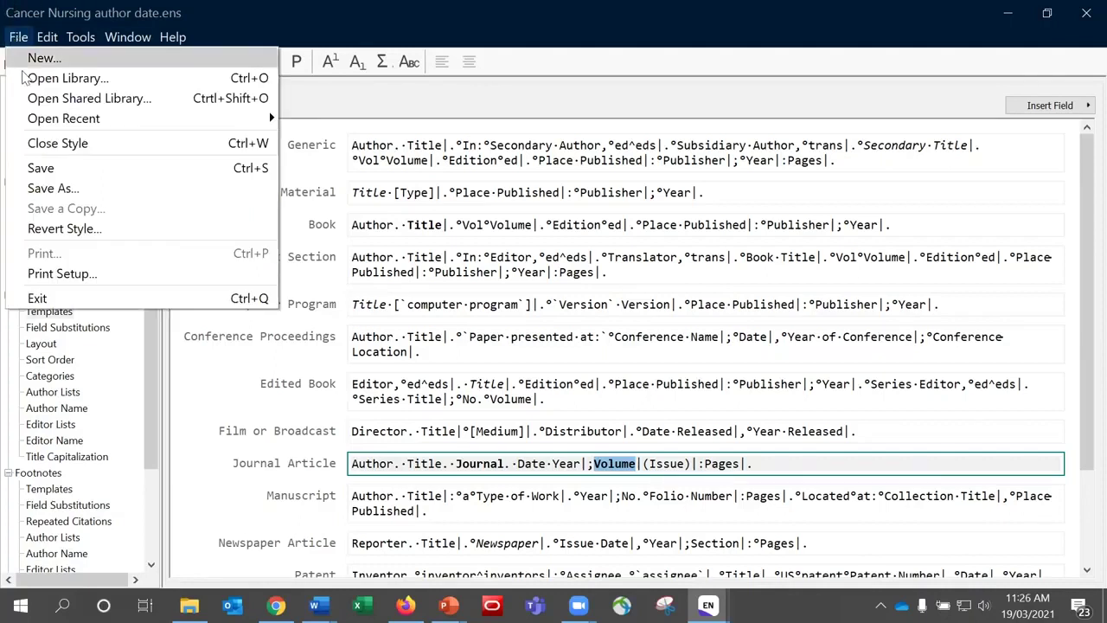
left_click(46, 169)
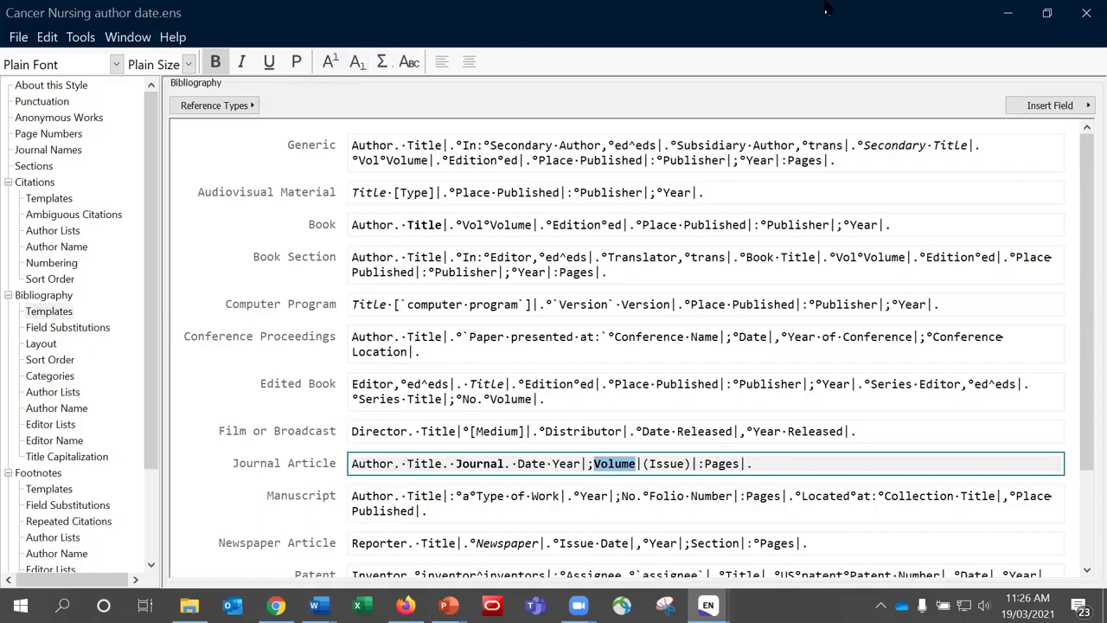
left_click(1081, 24)
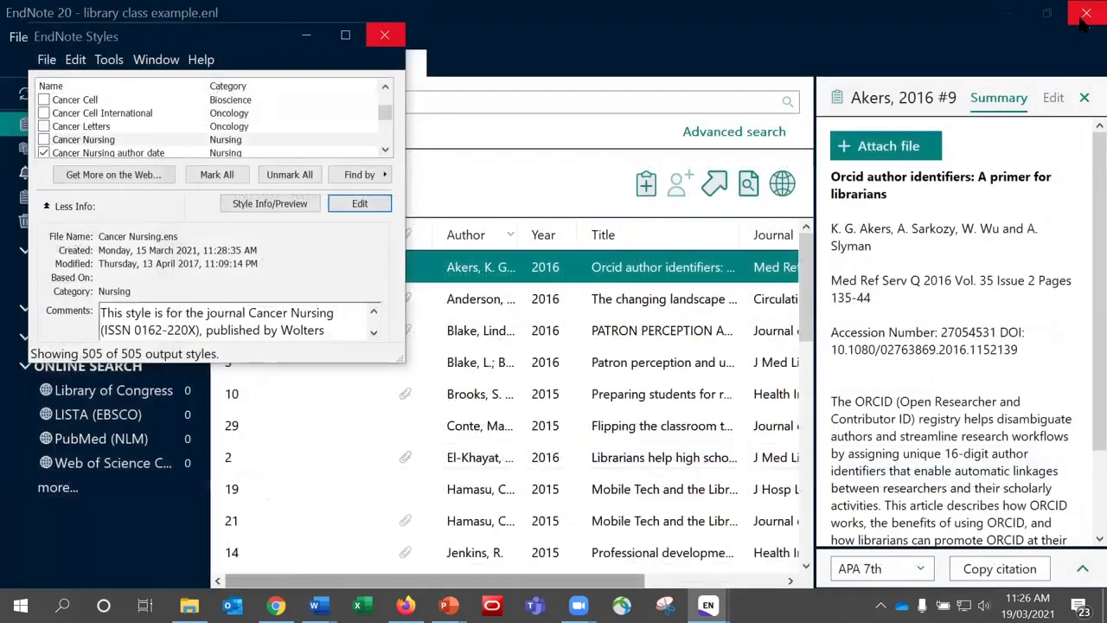
left_click(385, 36)
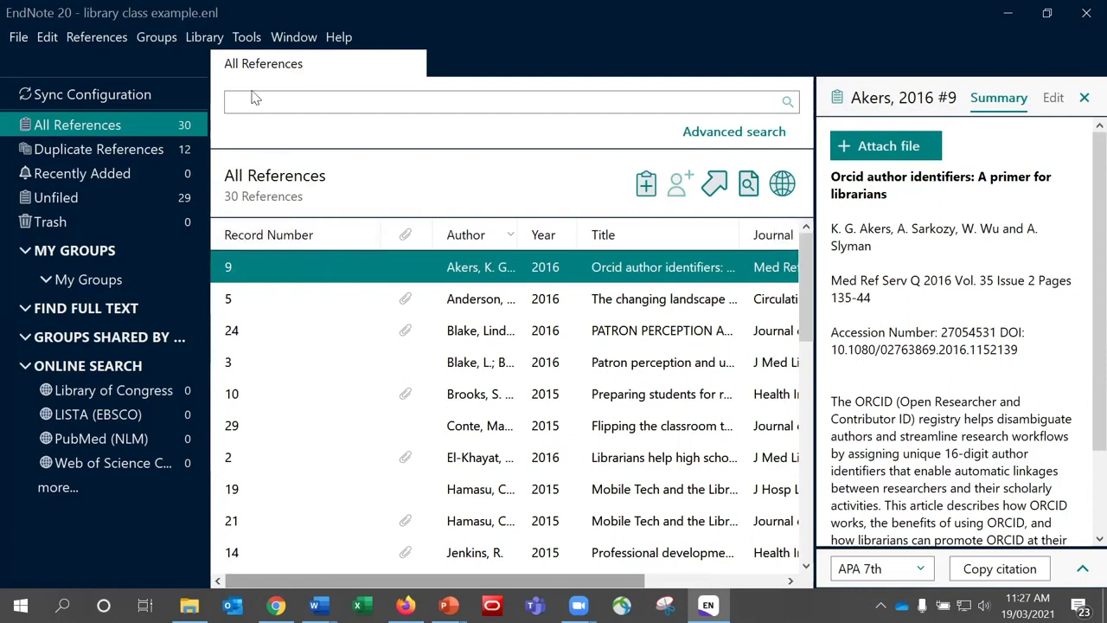
Open the library's Journals term list in an enlarged window and delete both existing journal terms
left_click(248, 45)
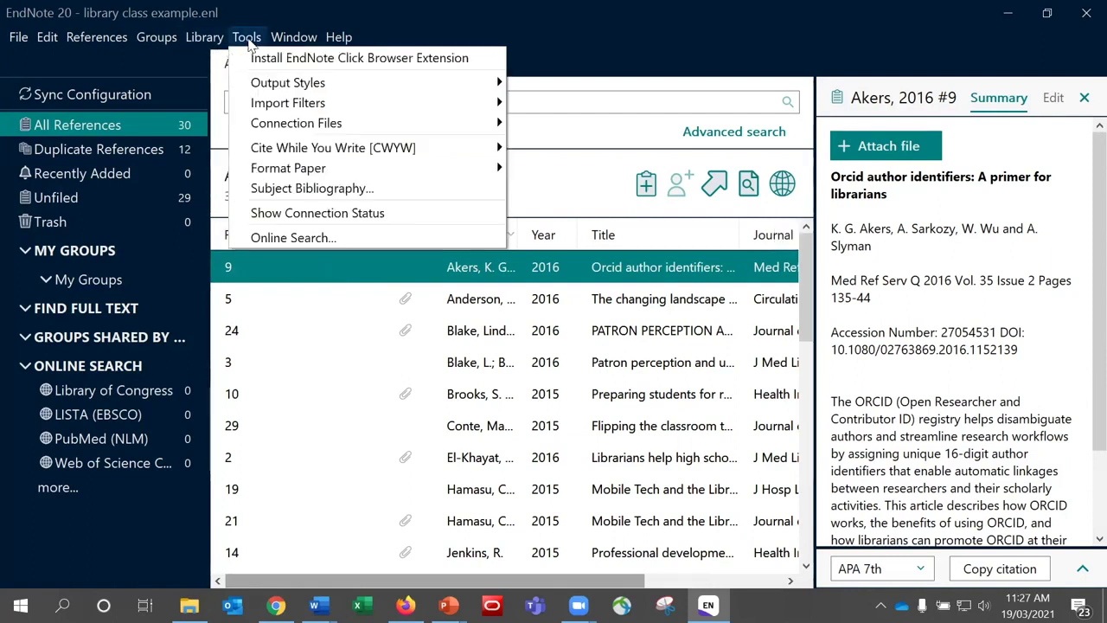
mouse_move(215, 47)
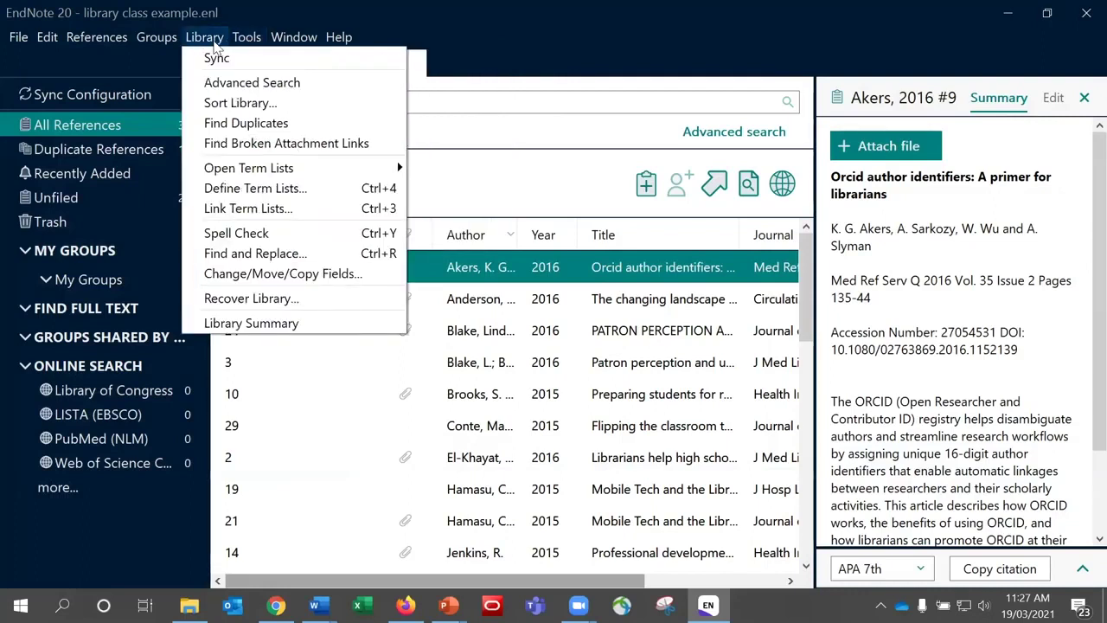
mouse_move(238, 170)
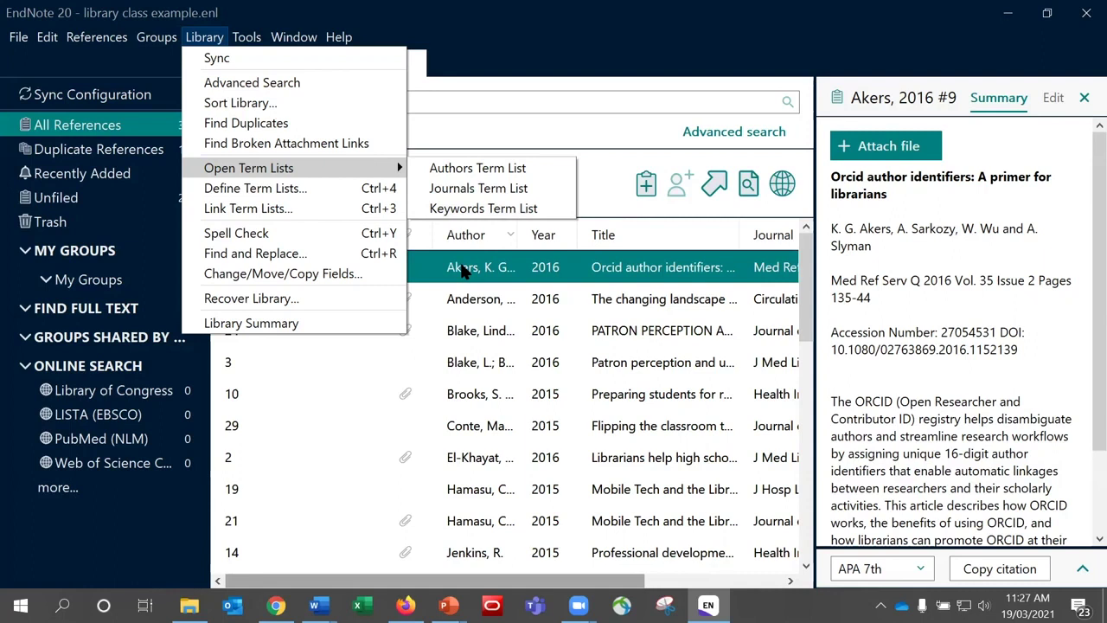
left_click(459, 196)
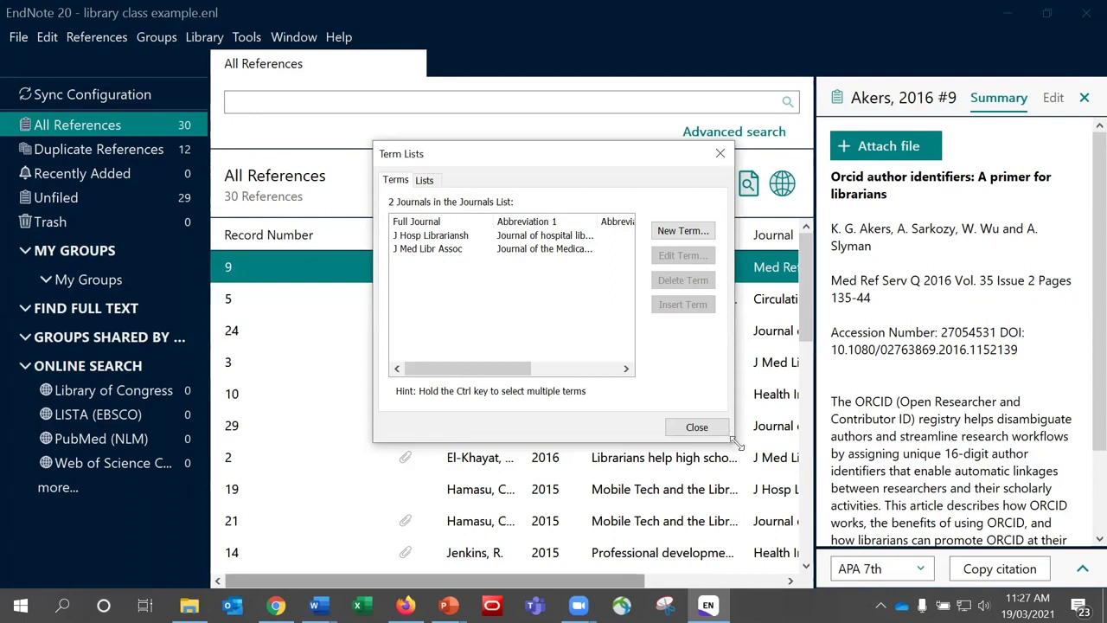
left_click_drag(736, 442, 914, 522)
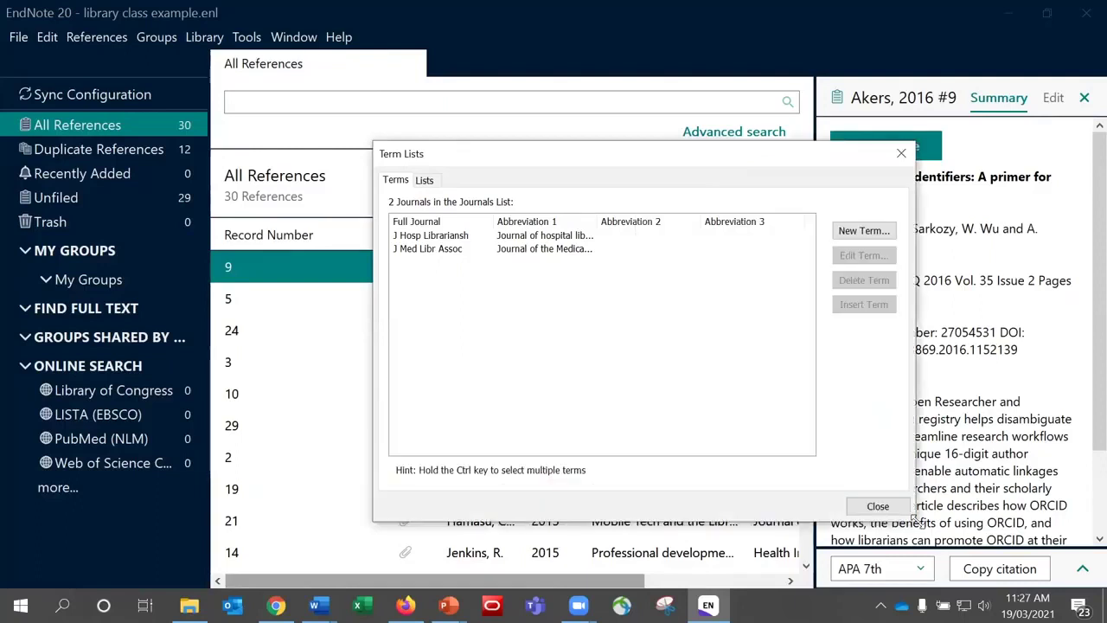
left_click(446, 237)
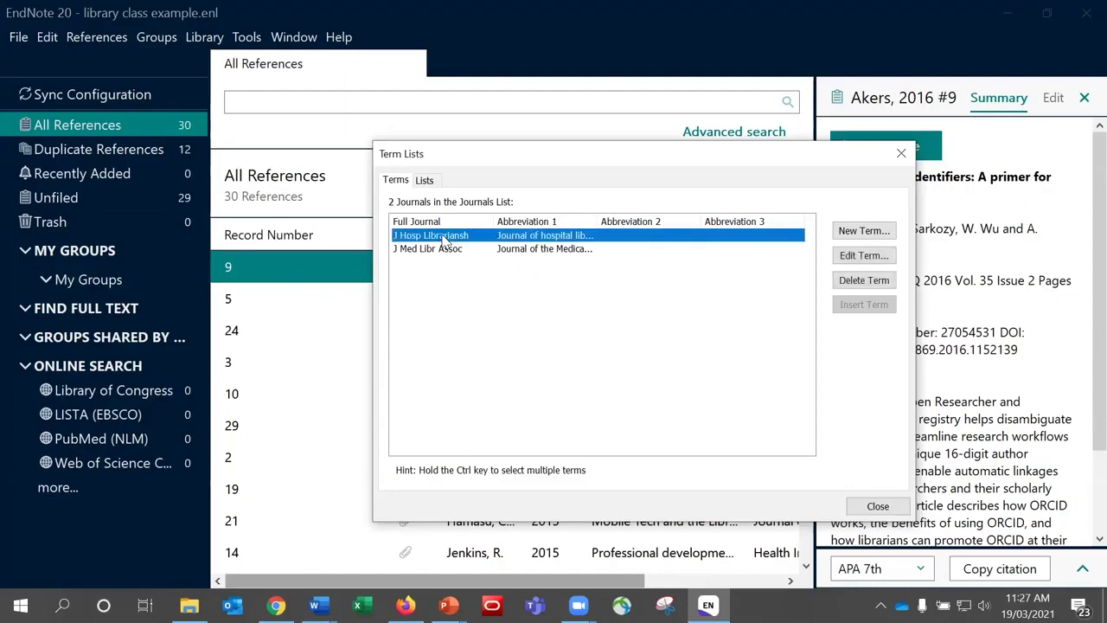
left_click(569, 250, "ctrl")
left_click(852, 280)
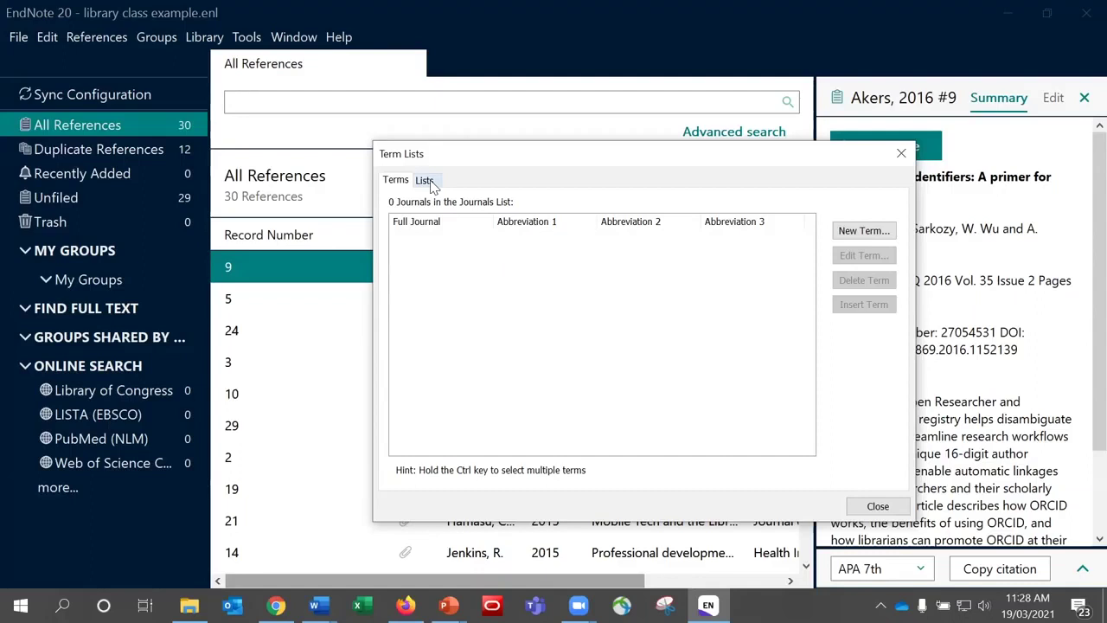
Import the Medical.txt term list from the Terms Lists folder into the library's Journals list
left_click(424, 181)
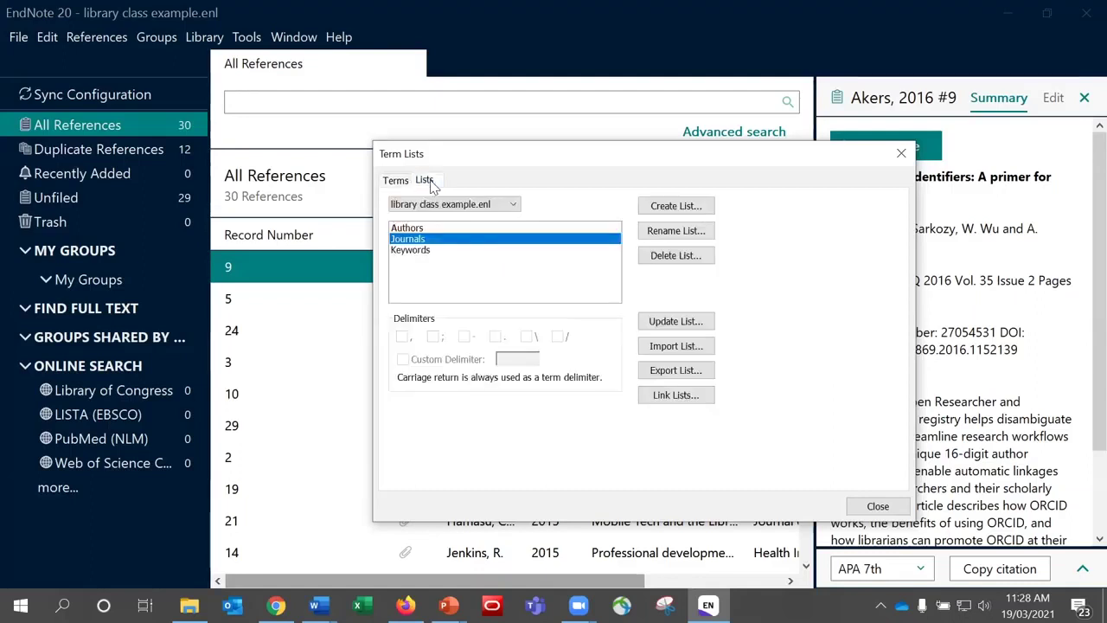
left_click(675, 346)
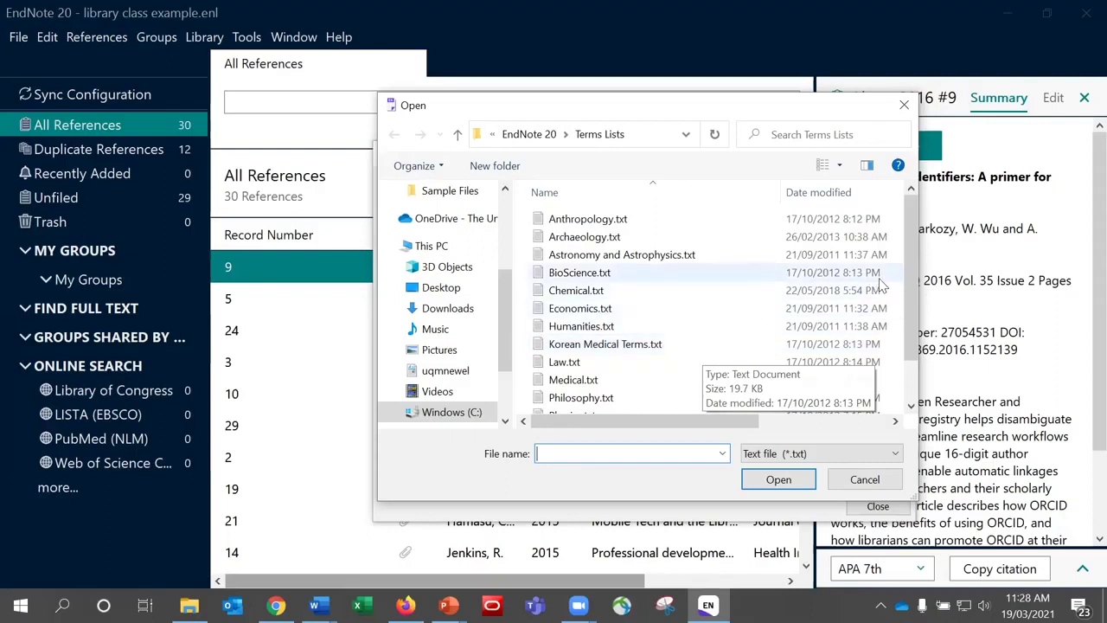
mouse_move(907, 282)
left_mouse_down()
mouse_move(907, 311)
mouse_move(907, 279)
left_mouse_up()
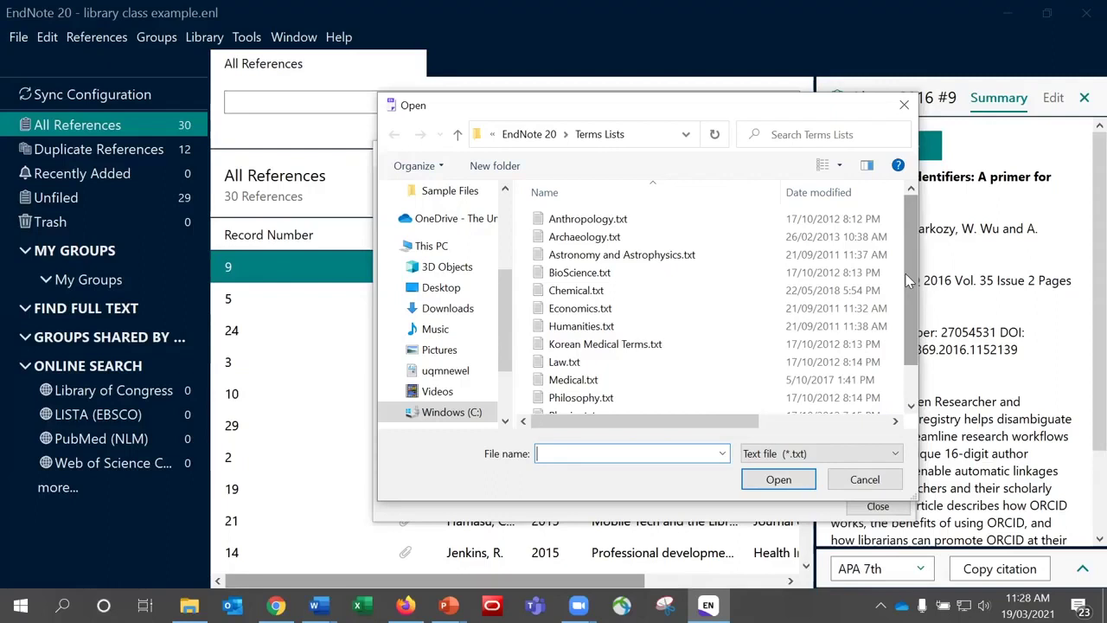
left_click(619, 380)
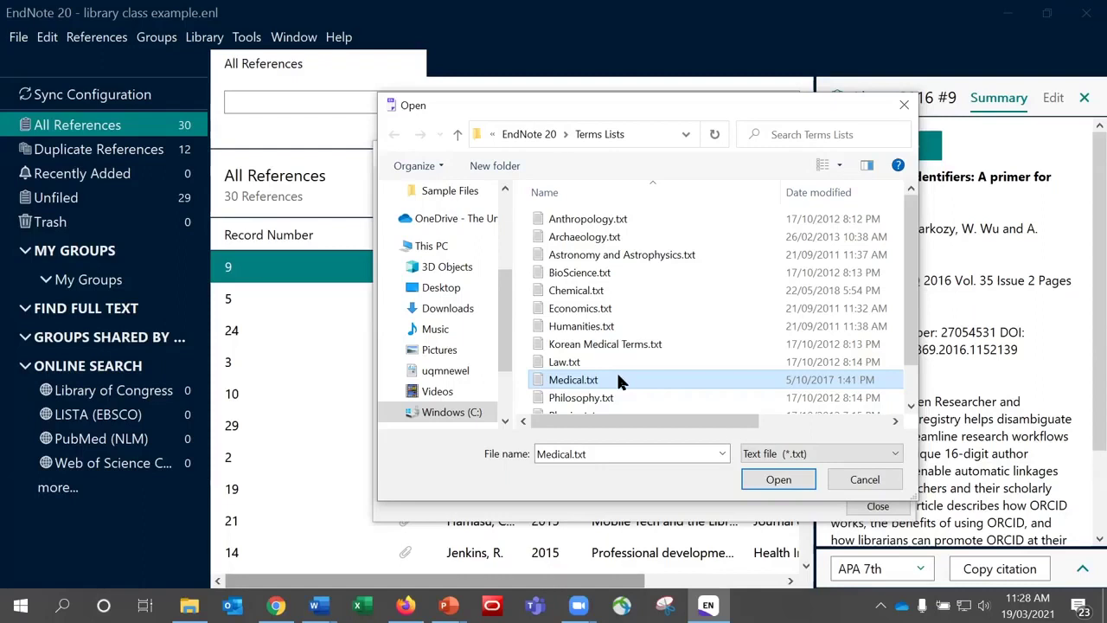
left_click(774, 477)
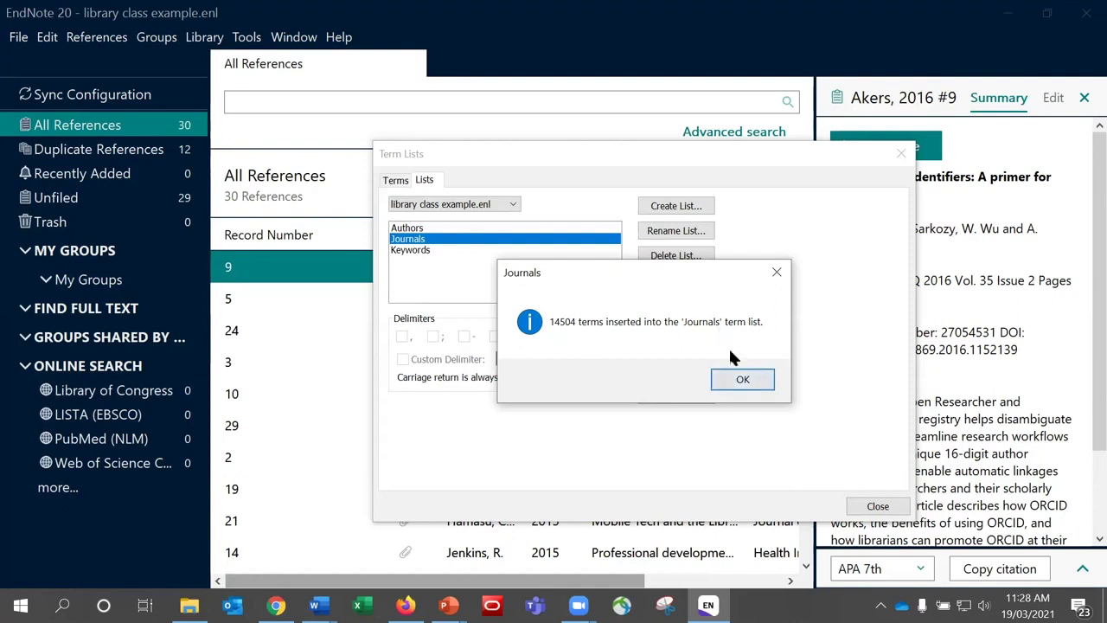
left_click(743, 381)
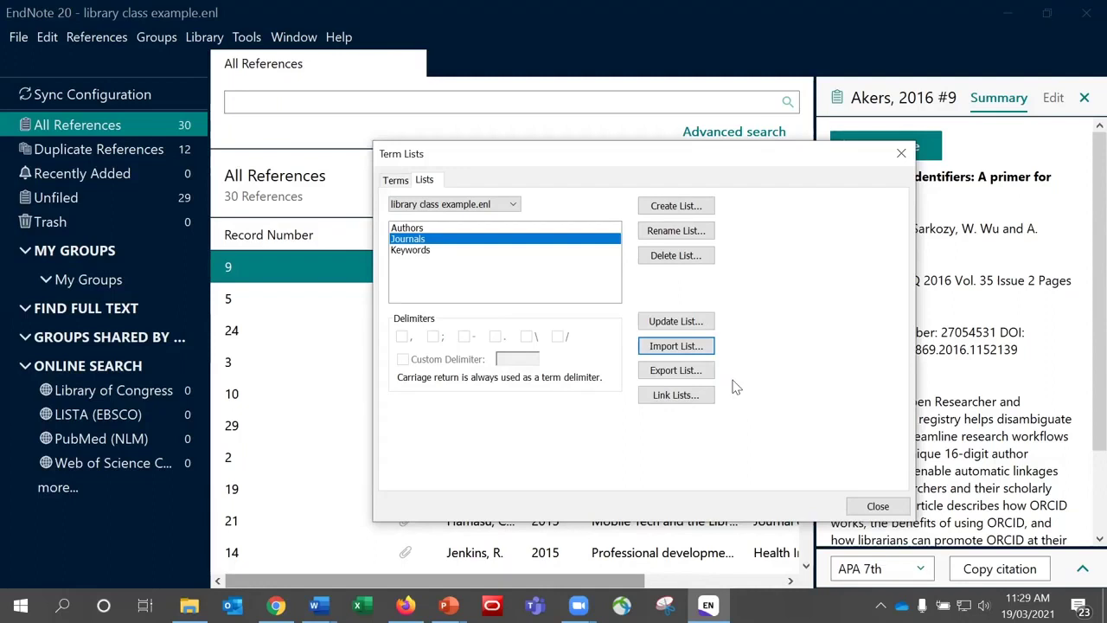
Review the Journals terms in an enlarged window, look at the blank new term form, and close the term lists
left_click(398, 181)
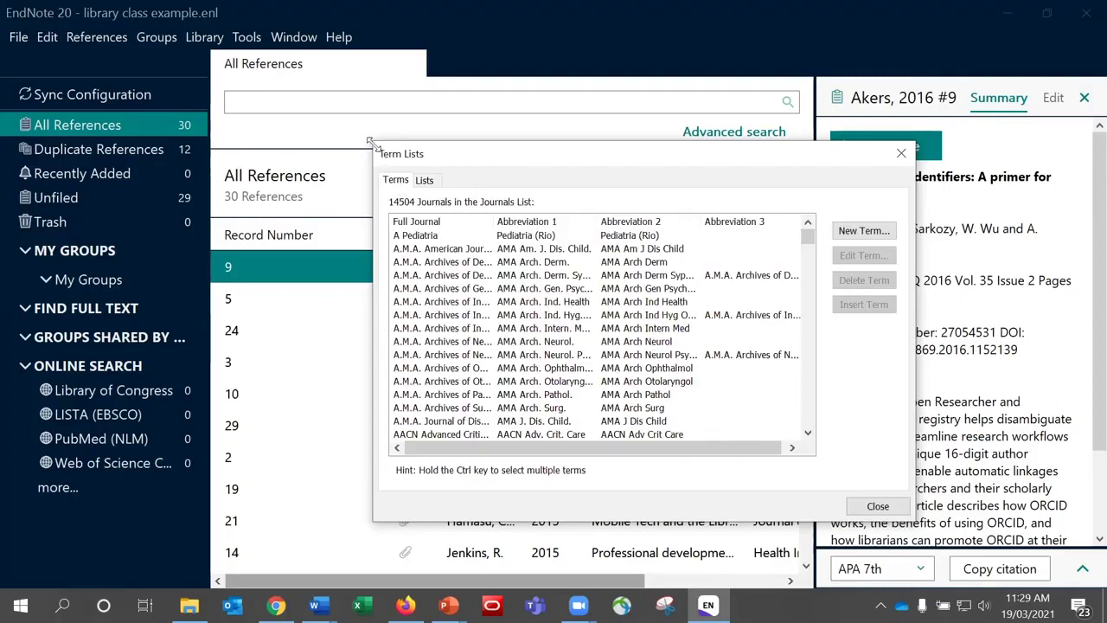
left_click_drag(367, 140, 287, 96)
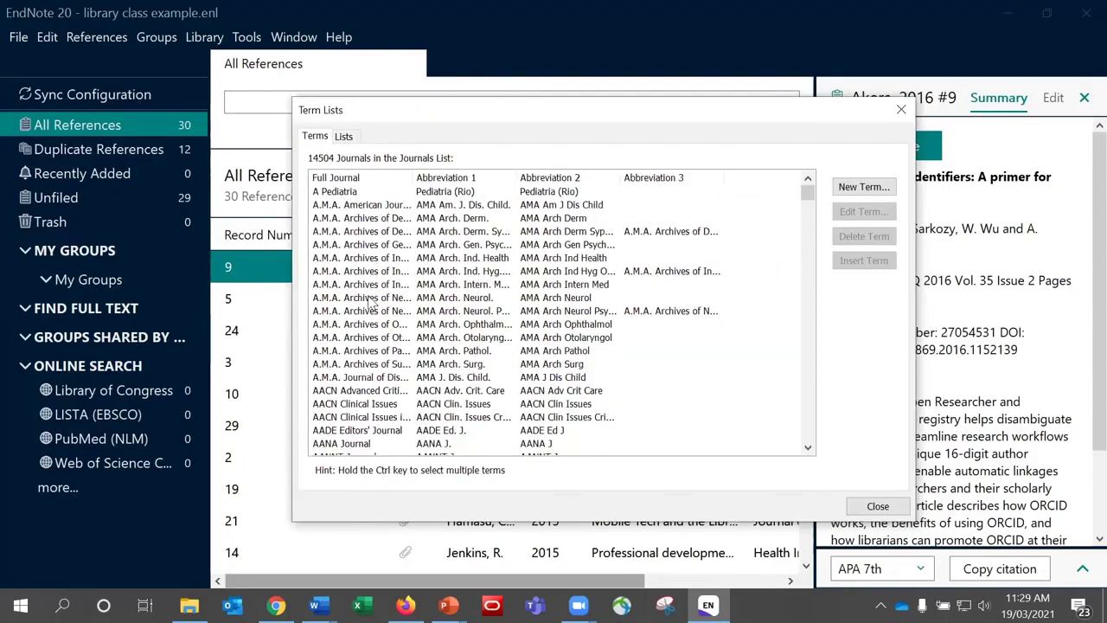
left_click(369, 405)
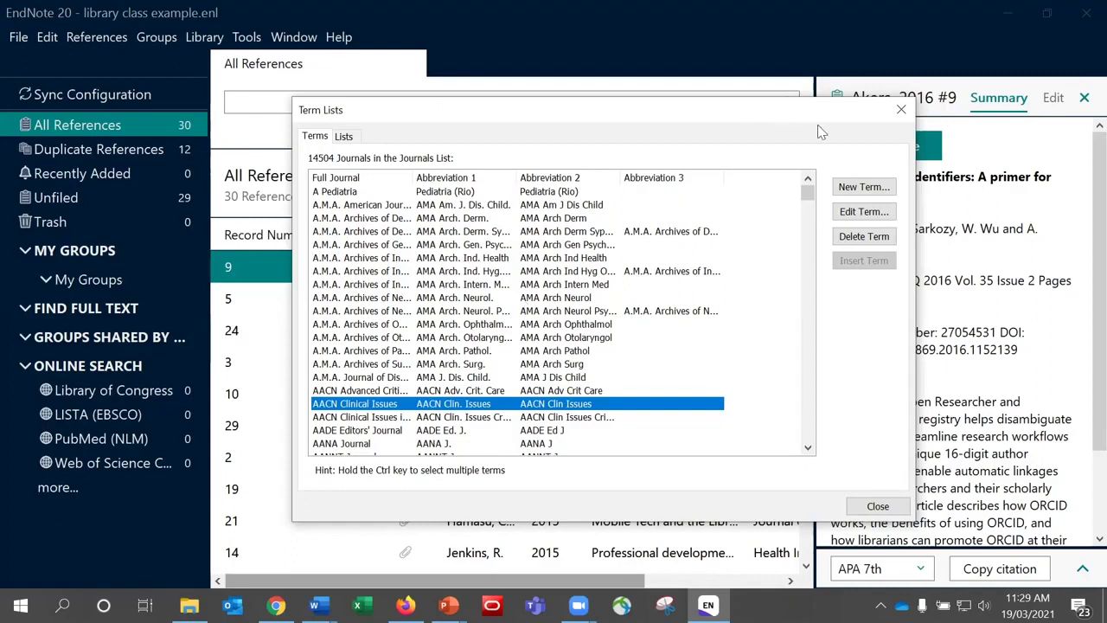
left_click(861, 188)
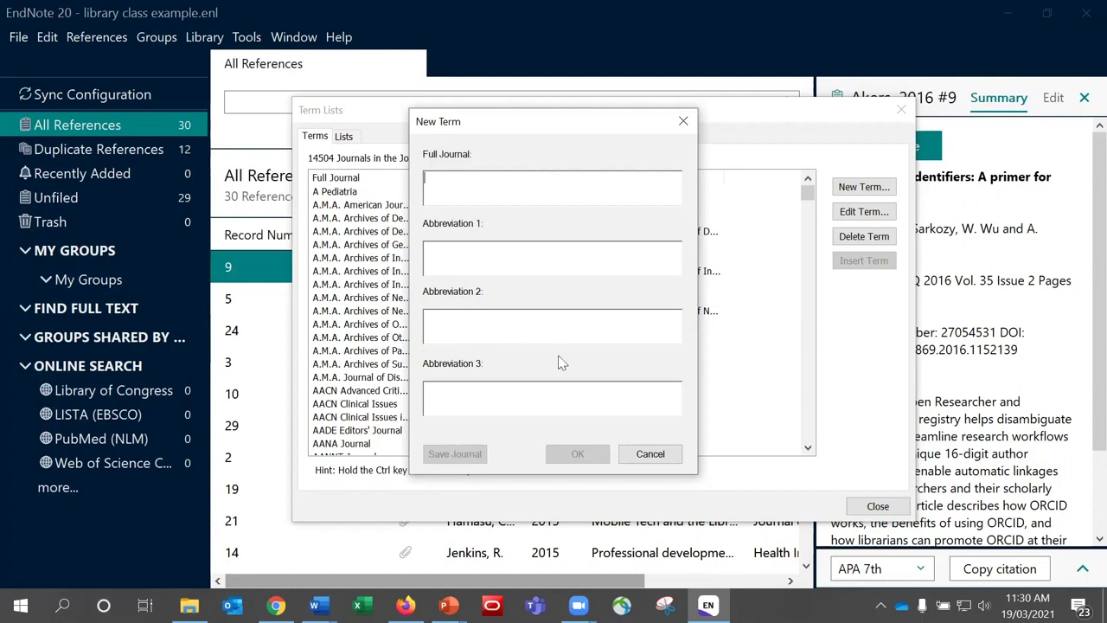
left_click(644, 453)
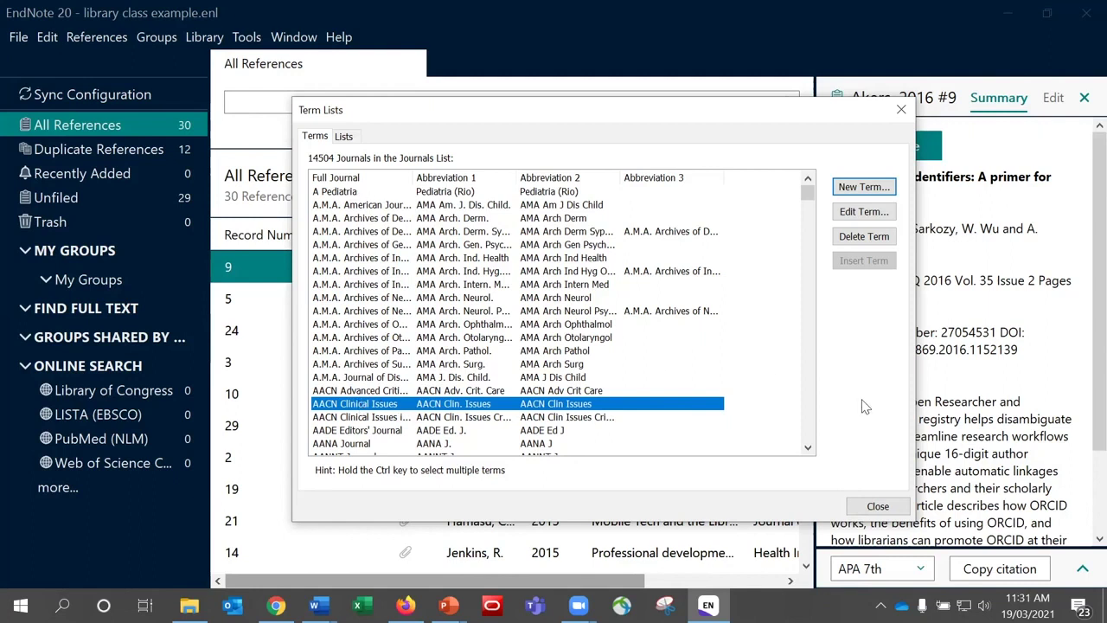
left_click(878, 507)
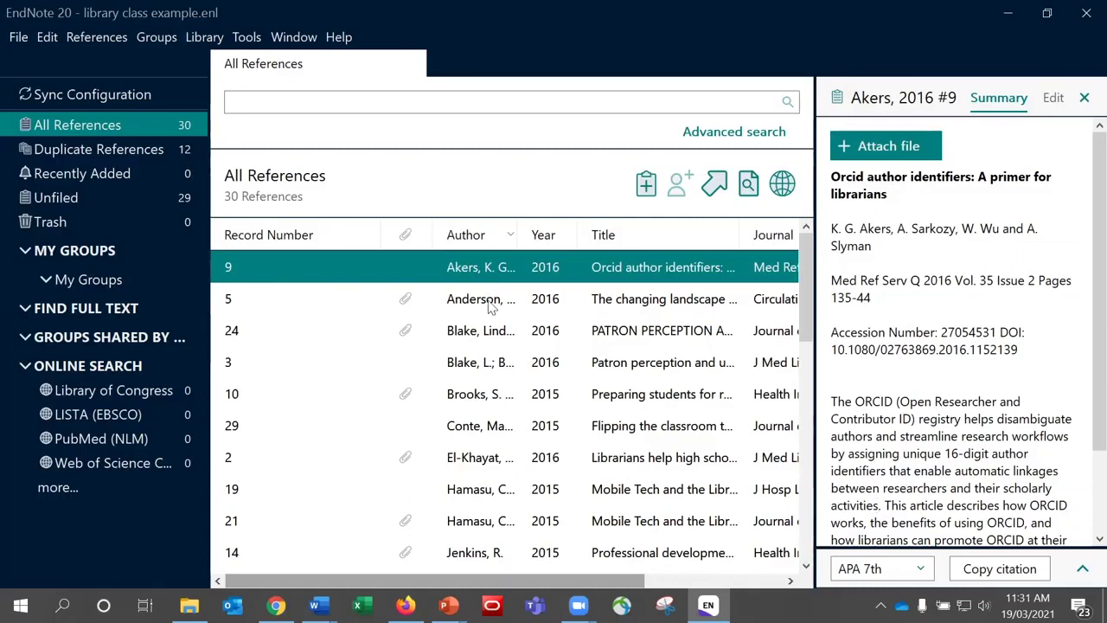
Open the APA 7th output style, examine its journal name format options, and close the style without changes
left_click(248, 44)
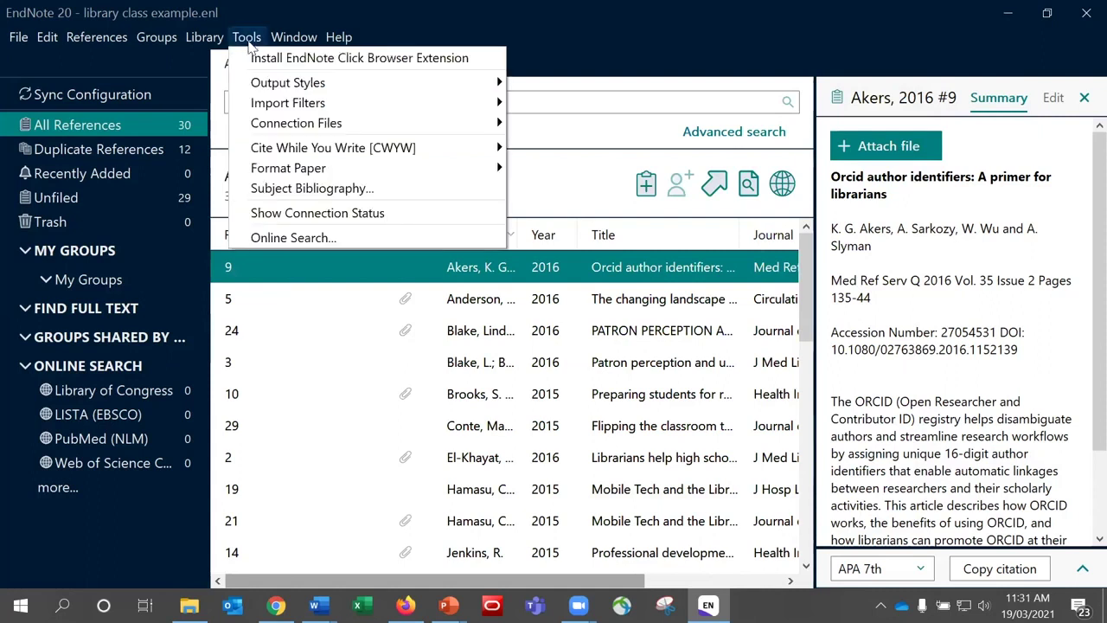
mouse_move(274, 90)
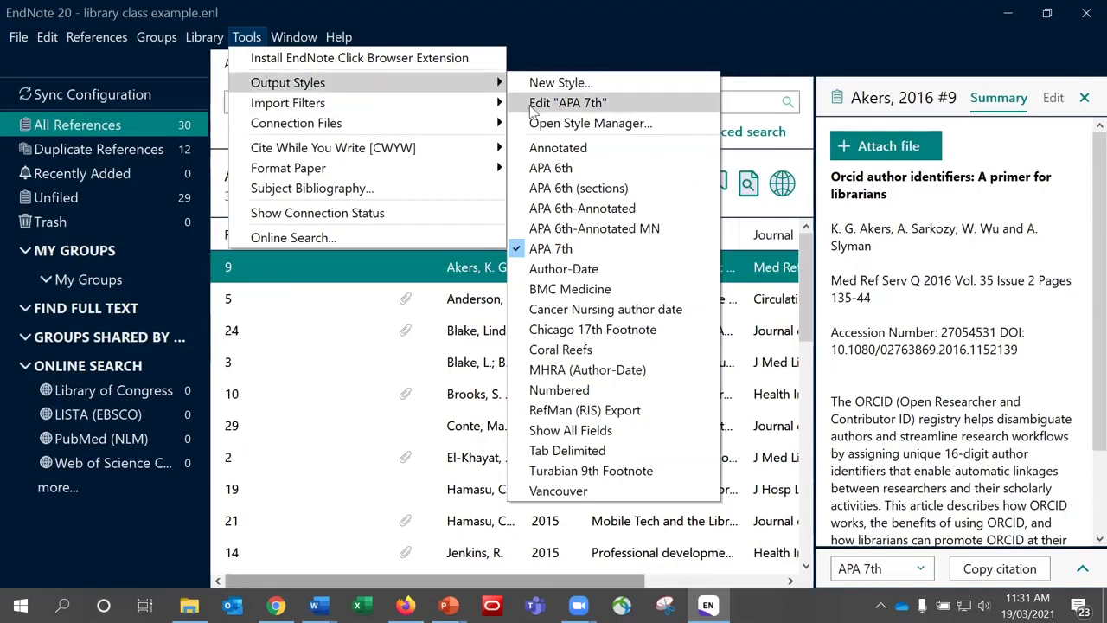
left_click(532, 104)
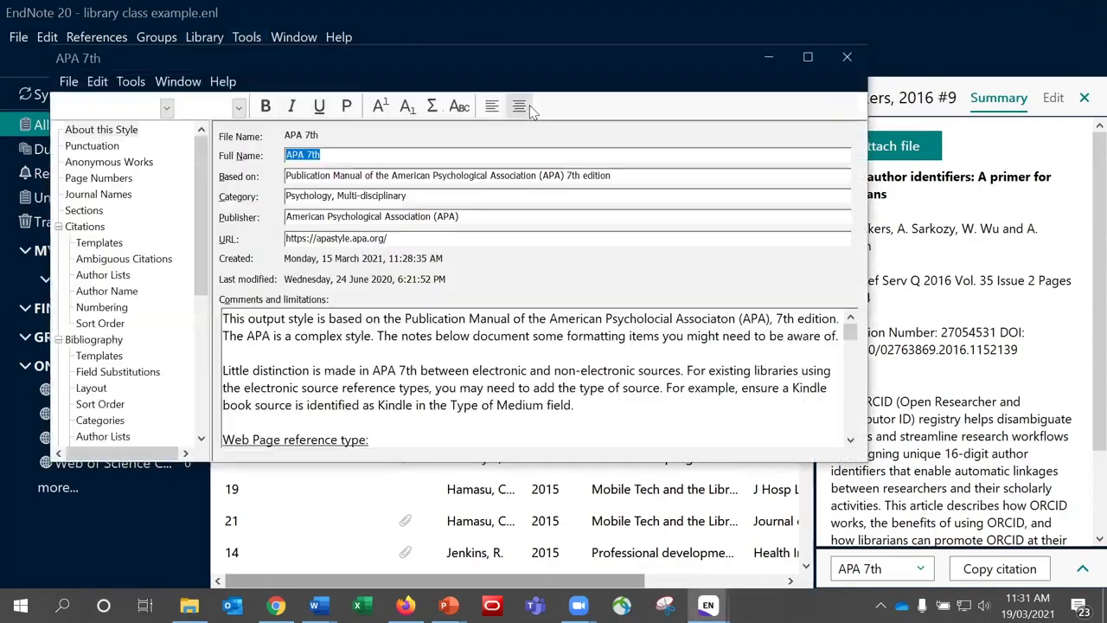
left_click(119, 195)
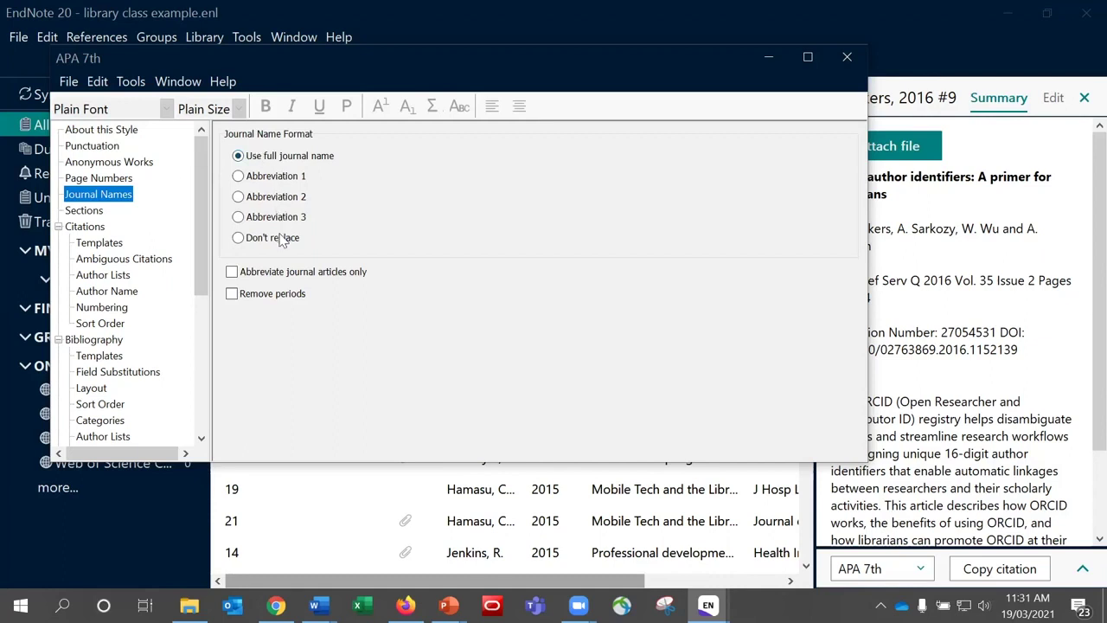
left_click(848, 61)
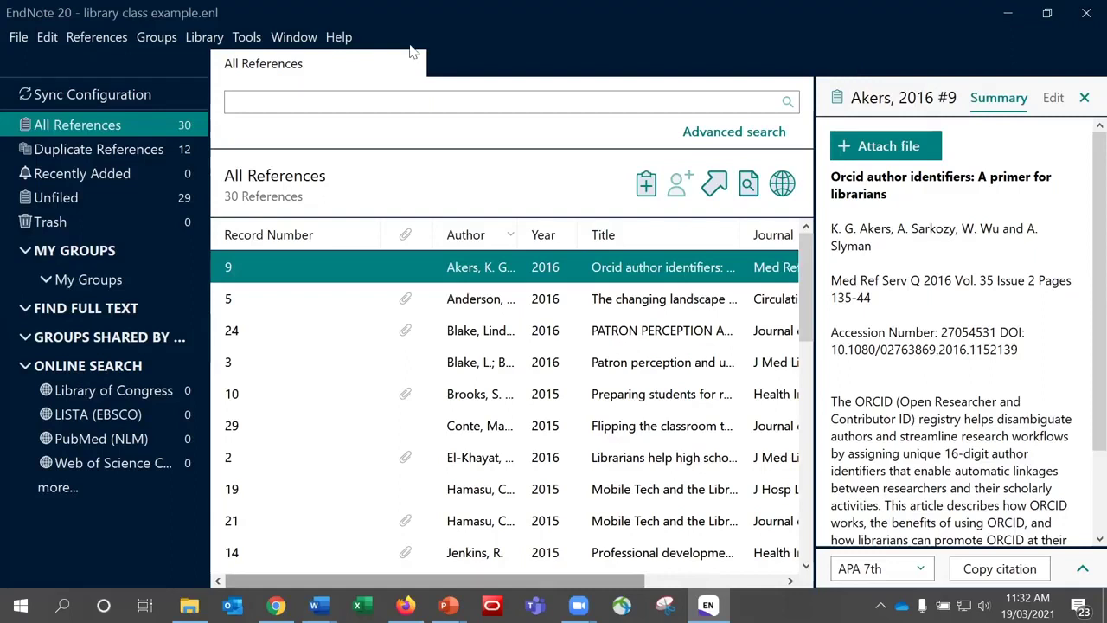
Create a new reference library named Combined in the EndNote Thesis Writing folder on the Desktop
left_click(18, 36)
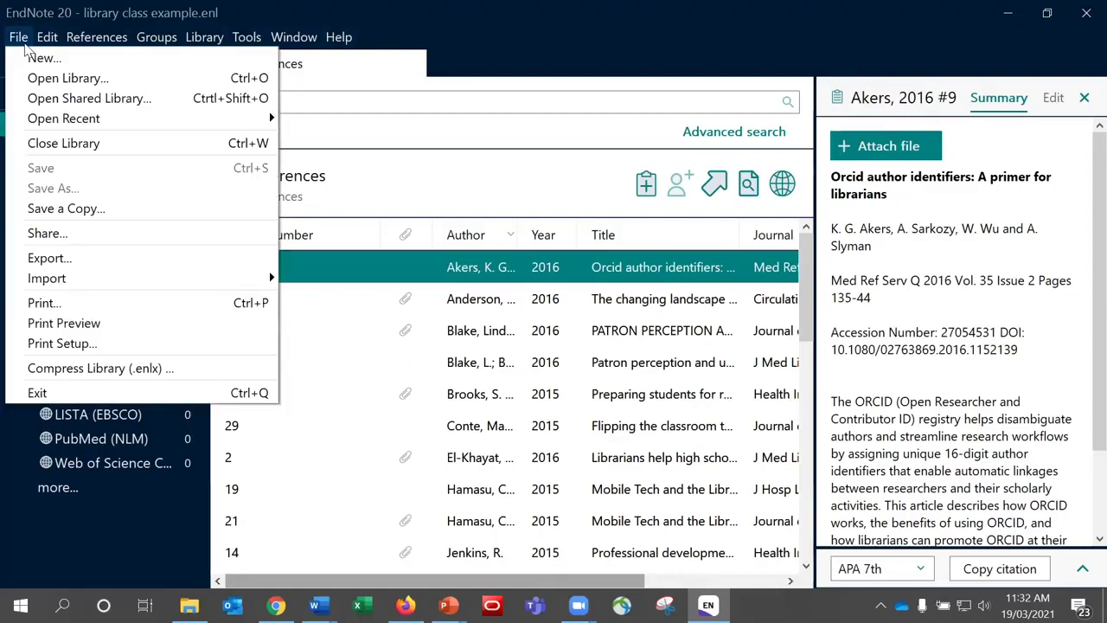
left_click(35, 55)
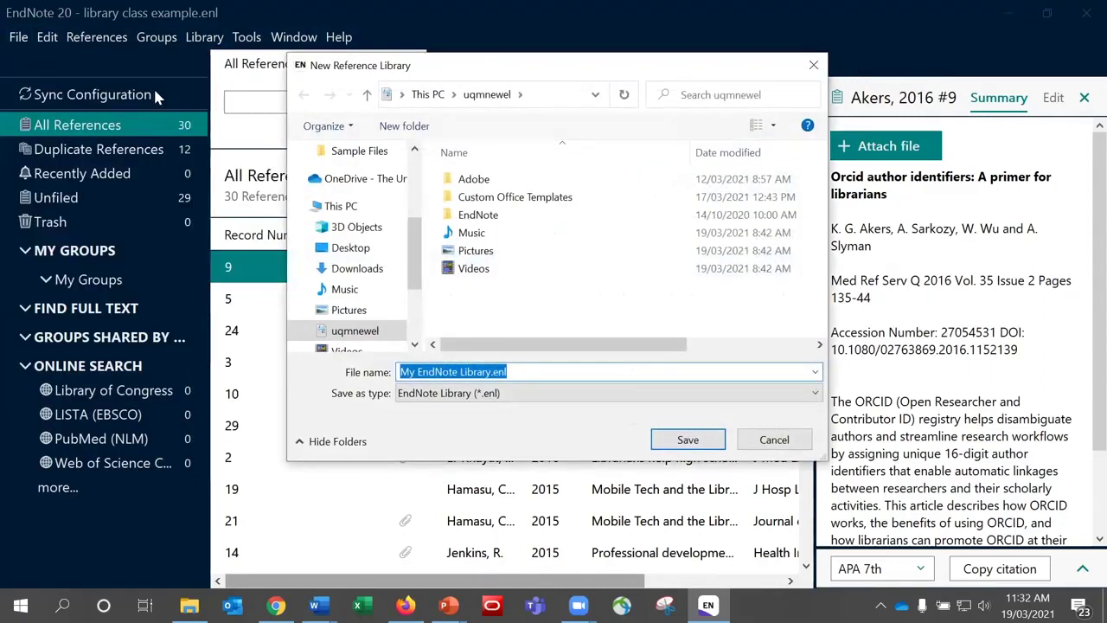
scroll(407, 221, "up", 3)
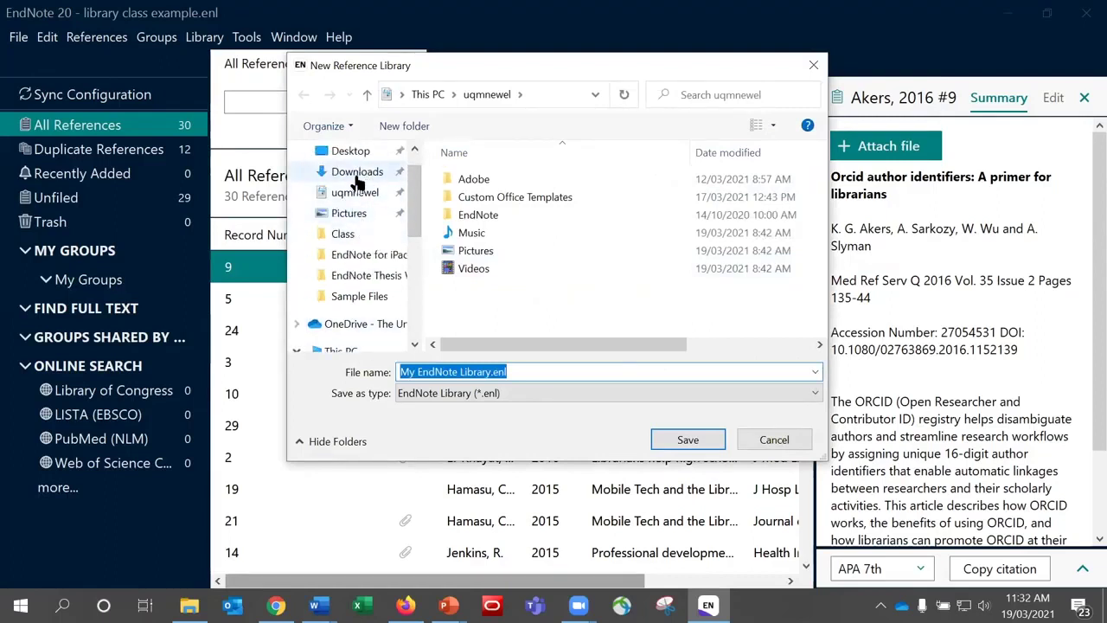
left_click(349, 154)
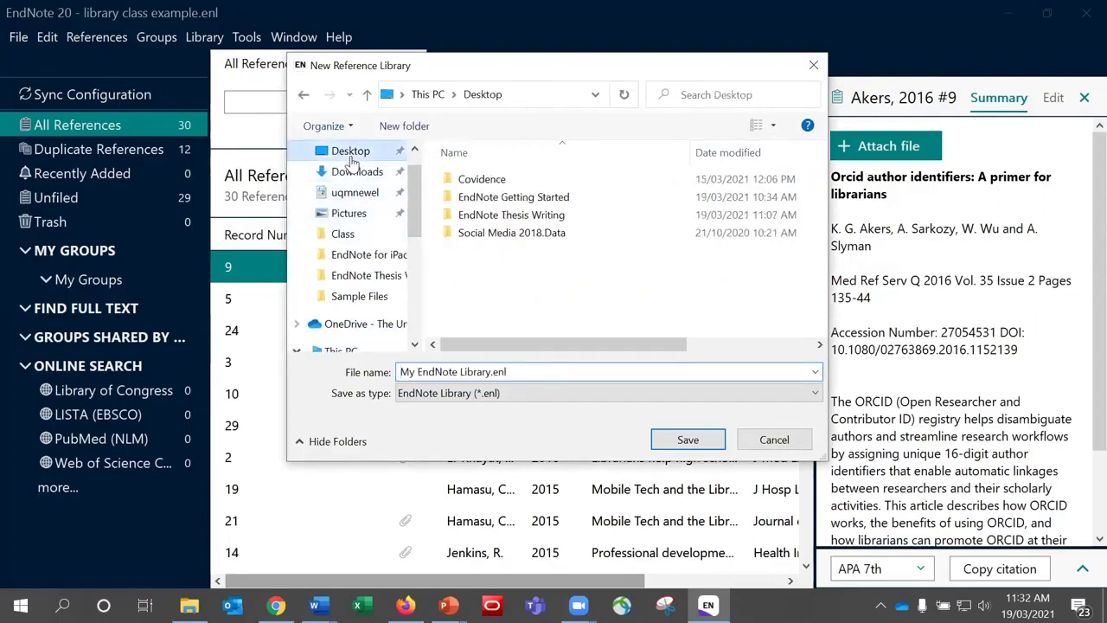
double_click(510, 216)
left_click(528, 370)
type("Combined")
key("Return")
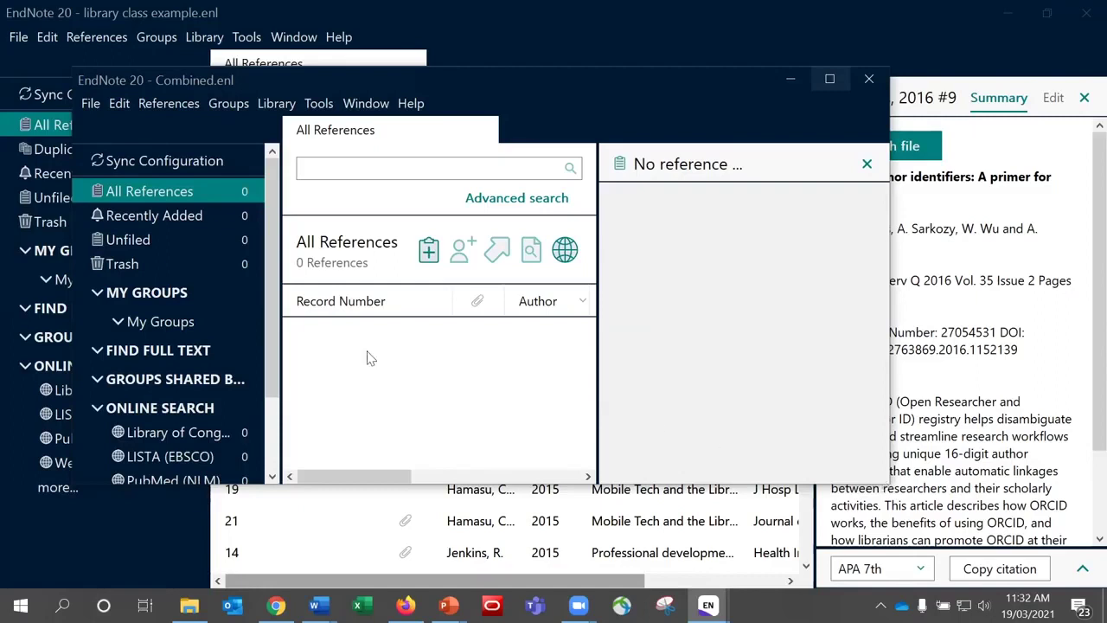
Import library class example.enl into the Combined library with the EndNote Library import option
left_click(90, 104)
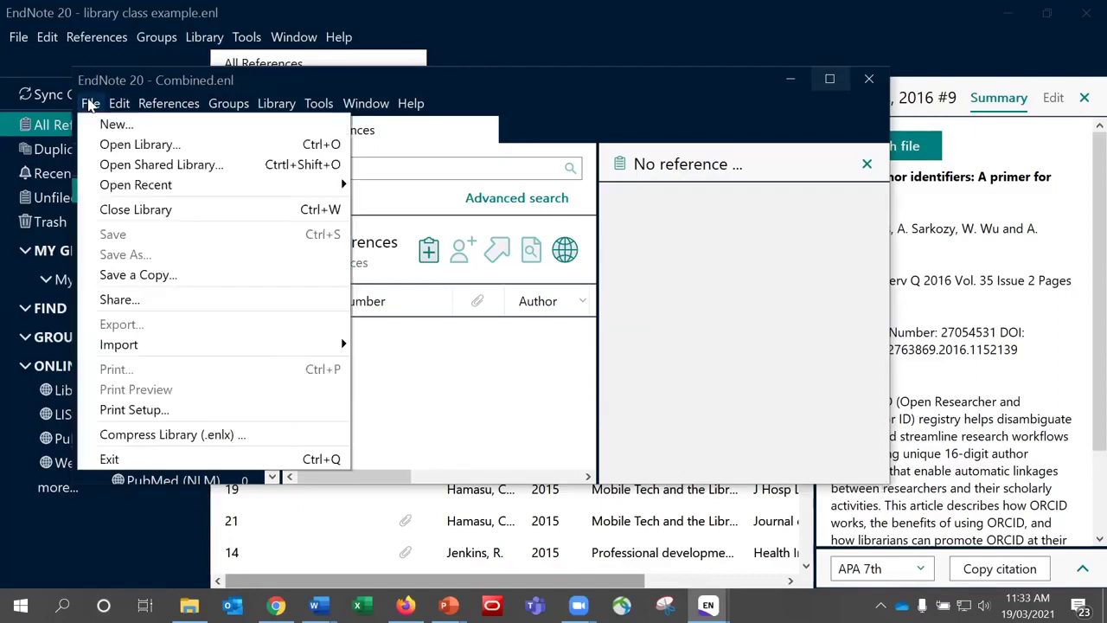
mouse_move(140, 348)
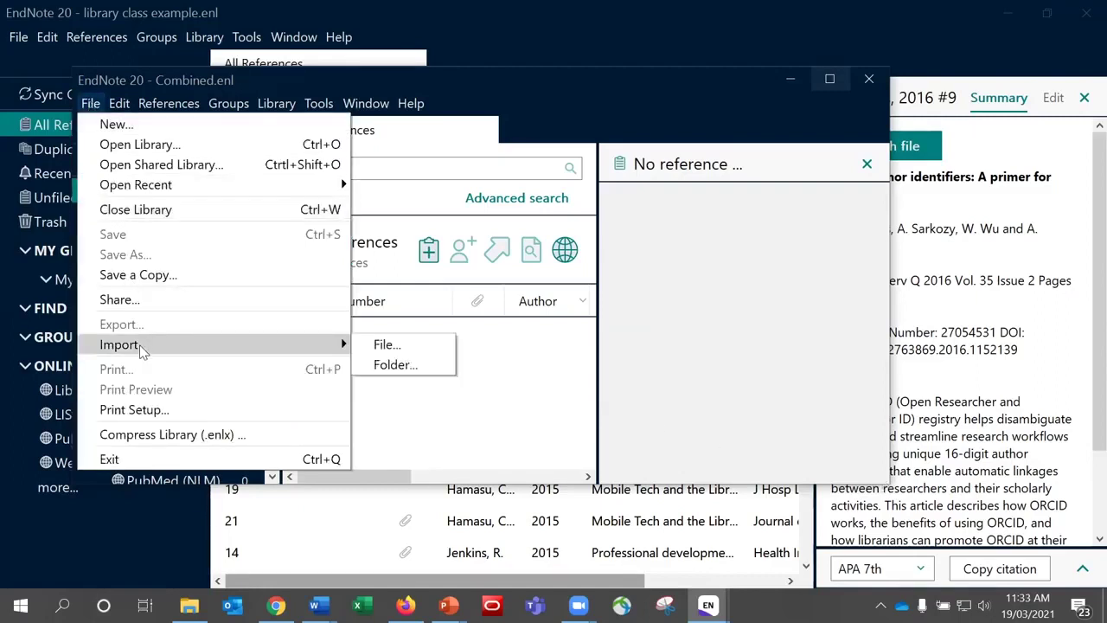
left_click(385, 345)
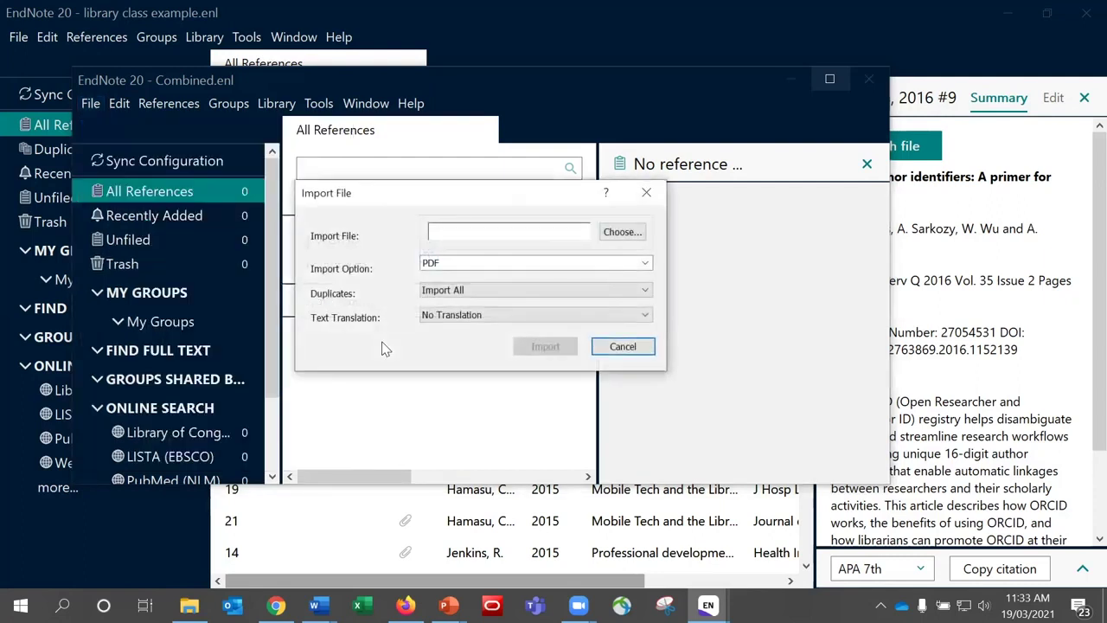
left_click(616, 237)
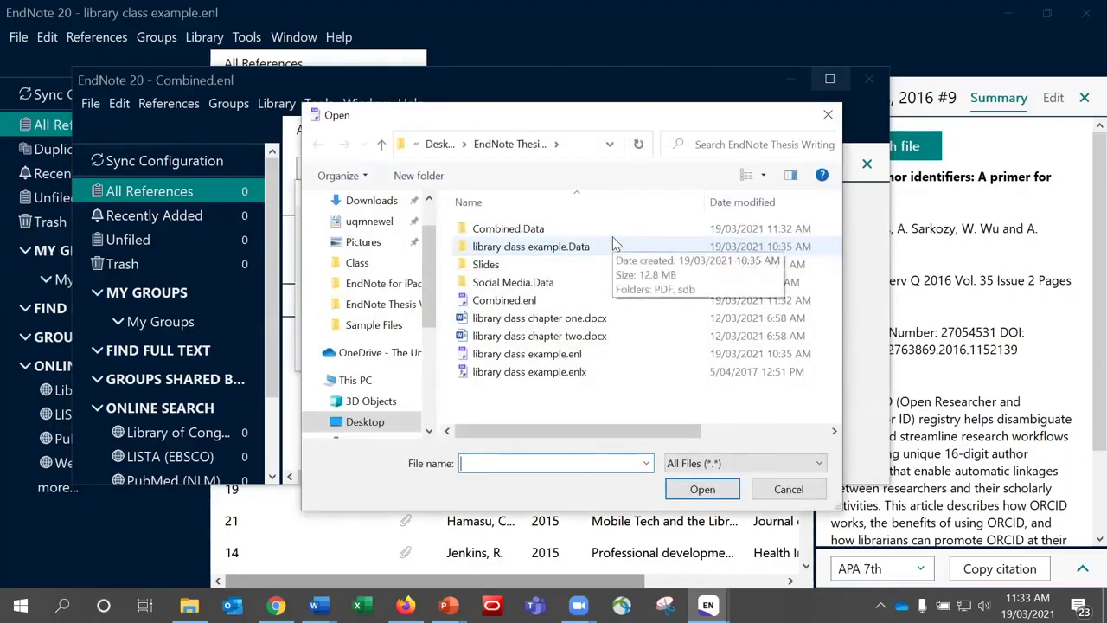
left_click(581, 356)
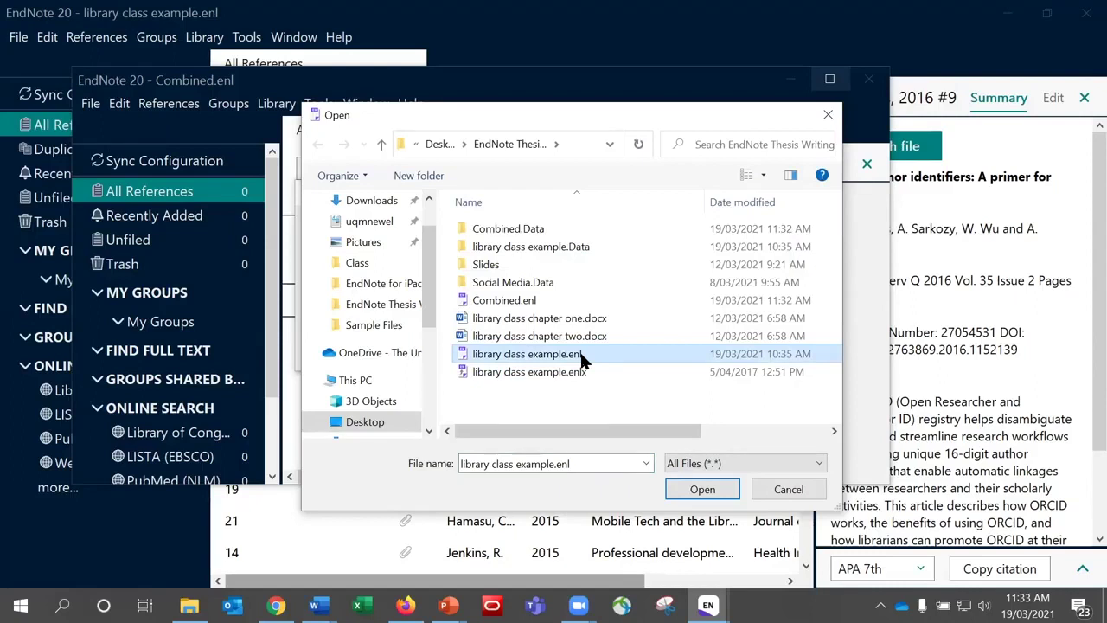
left_click(704, 490)
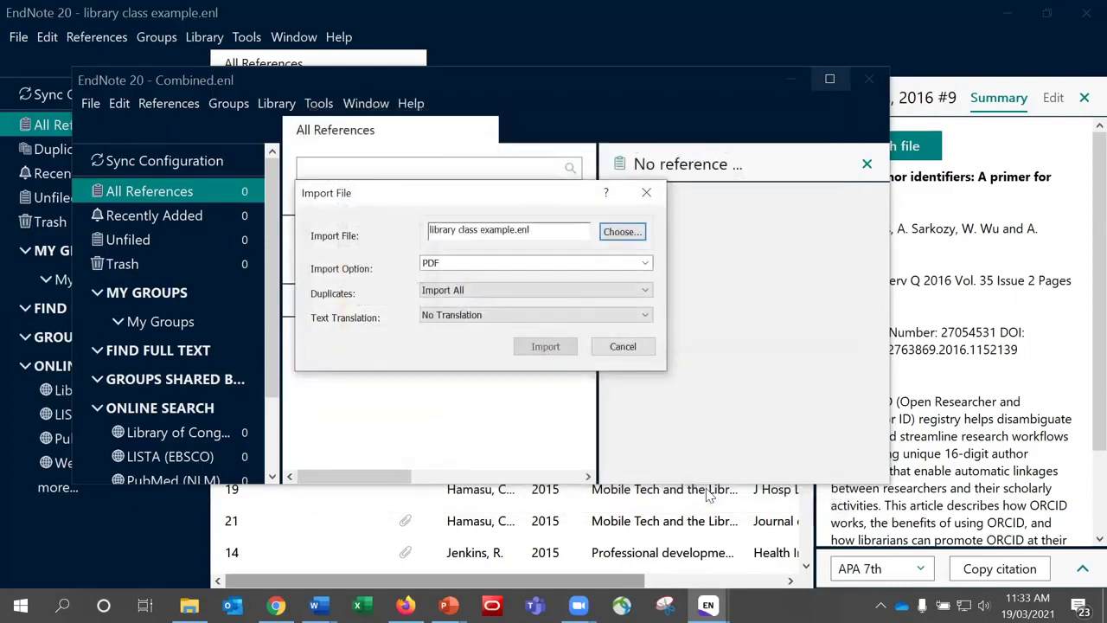
left_click(442, 274)
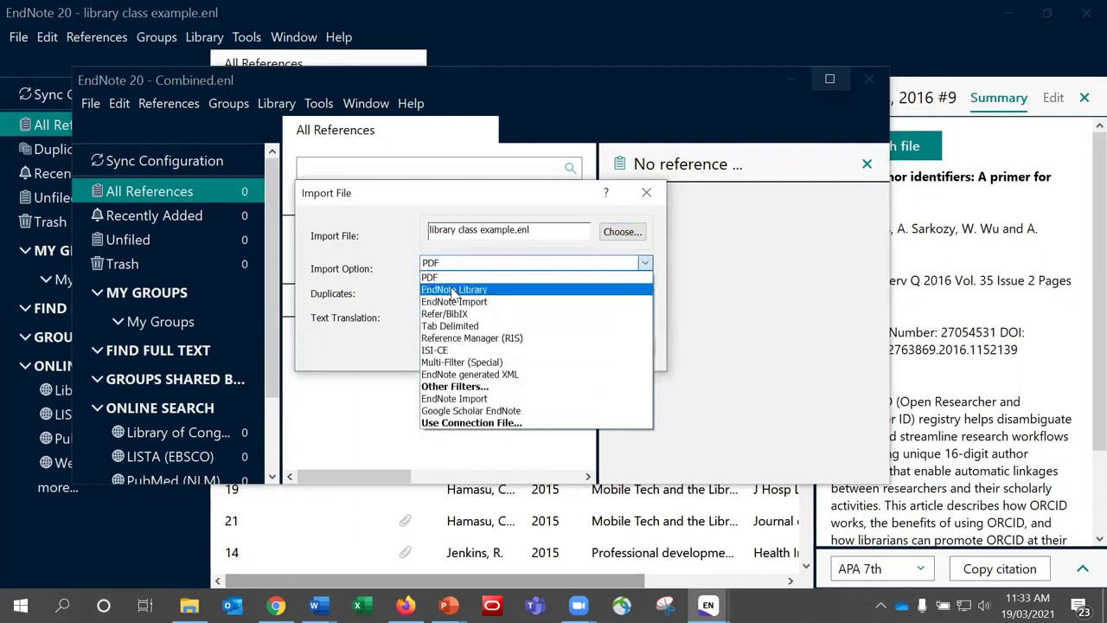
left_click(453, 289)
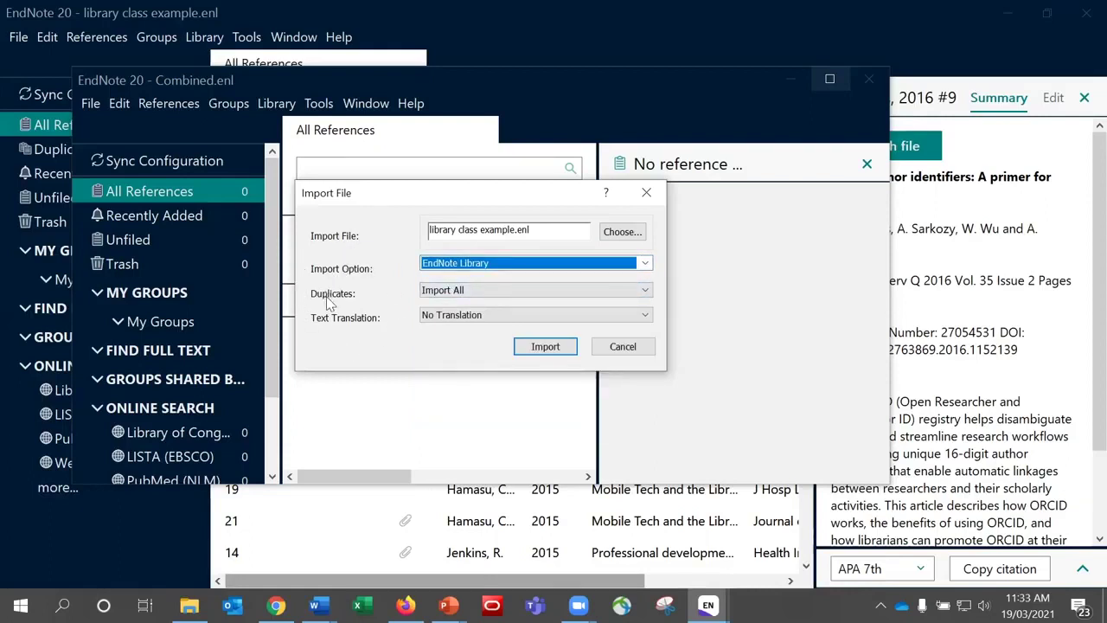
left_click(542, 346)
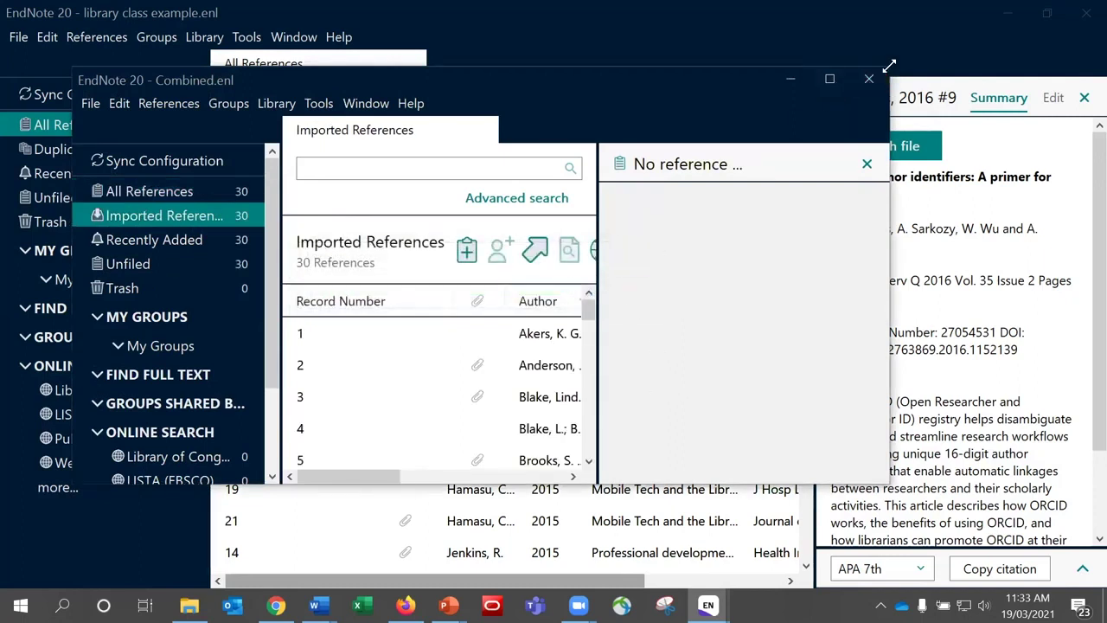
Enlarge the Combined library window, look over the imported references and their columns, and close that library
left_click_drag(889, 66, 1040, 27)
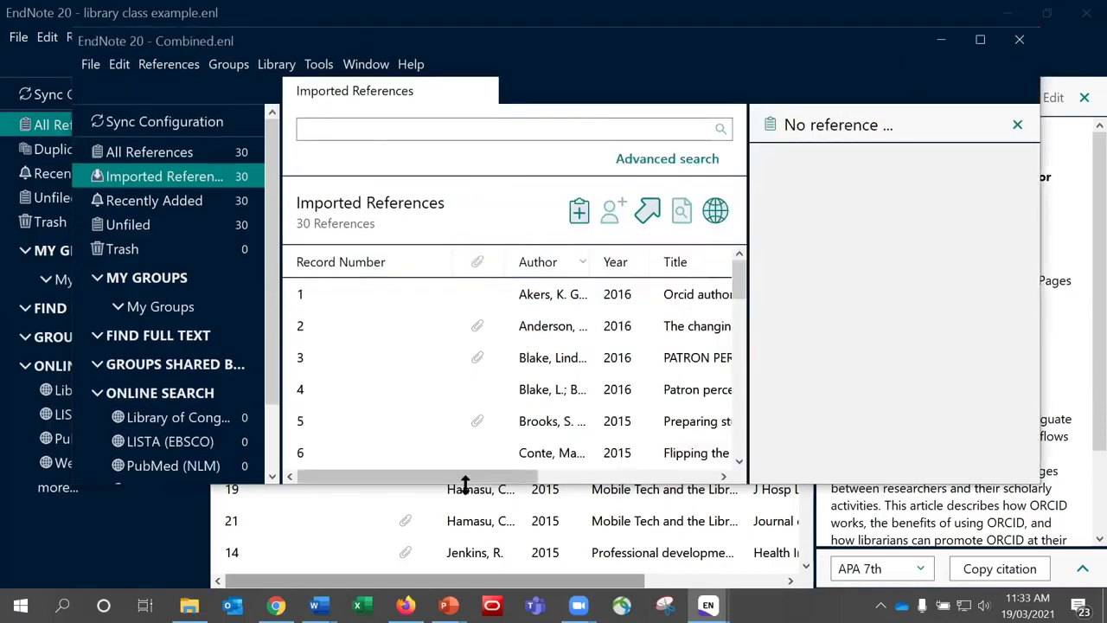
left_click_drag(481, 478, 555, 476)
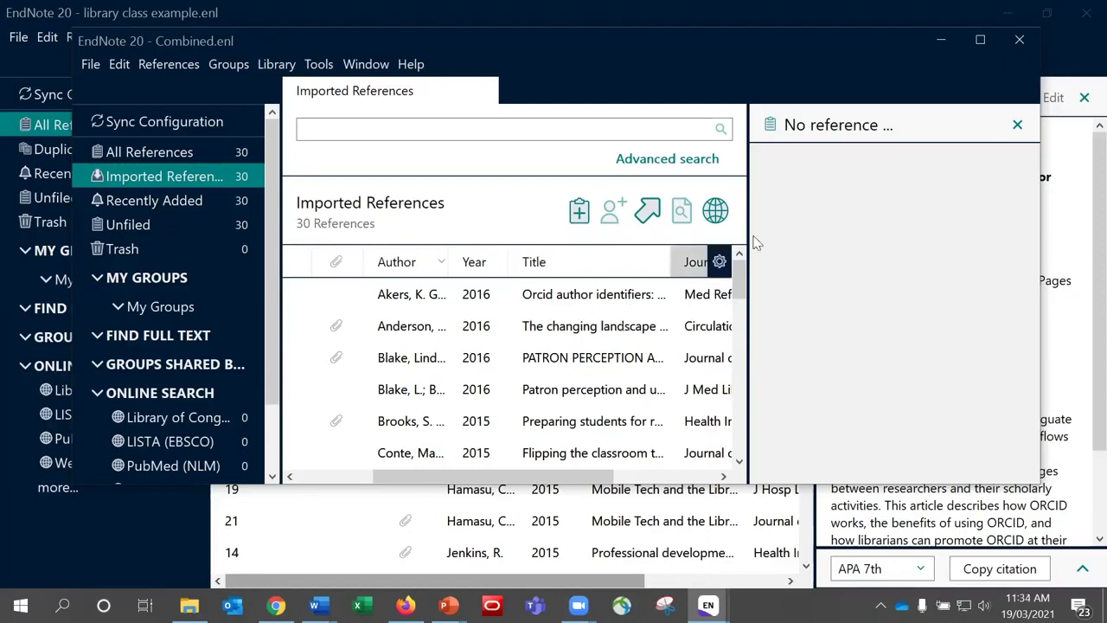
left_click(1019, 41)
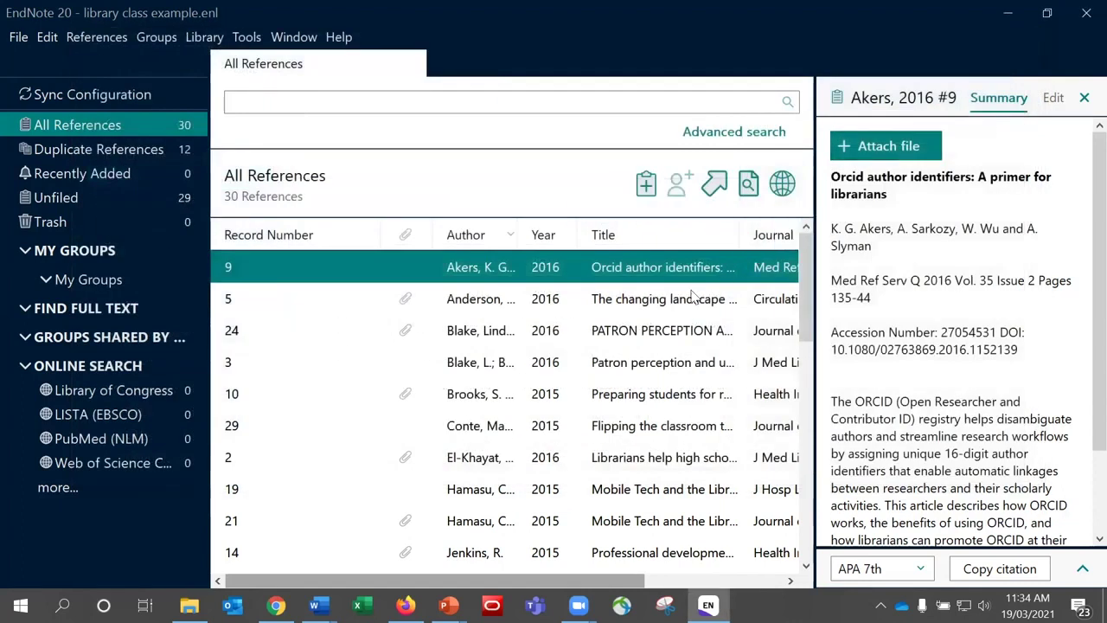
Narrow the Record Number column in the example library's reference list
left_click_drag(377, 234, 292, 231)
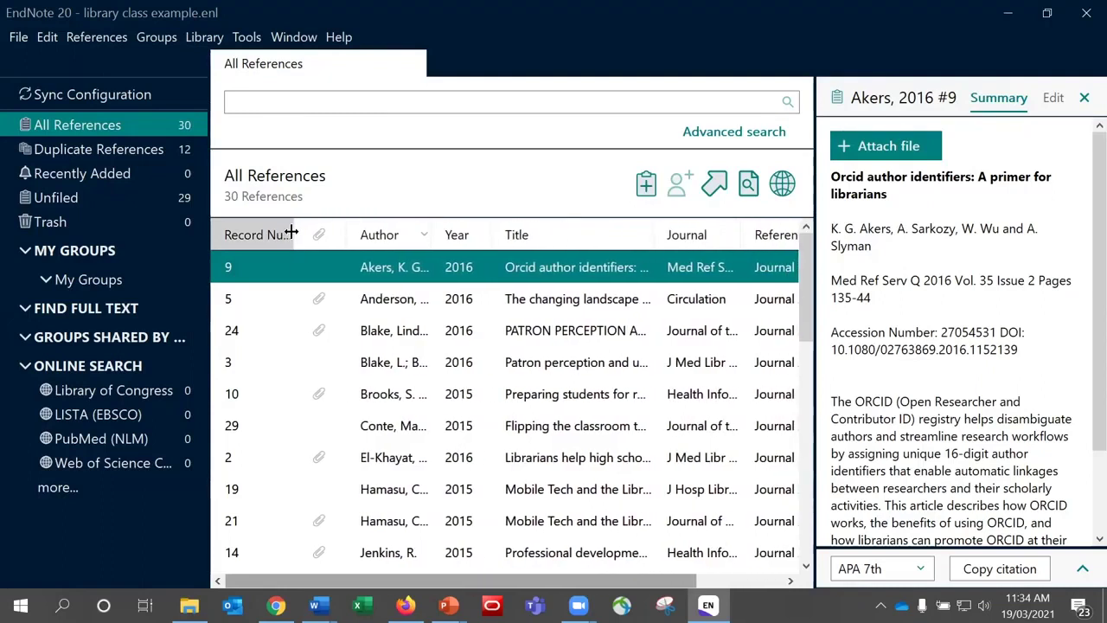
Select the references with record numbers 5, 3, 10 and 29 and look over the destination options for copying them to another library
left_click(539, 299)
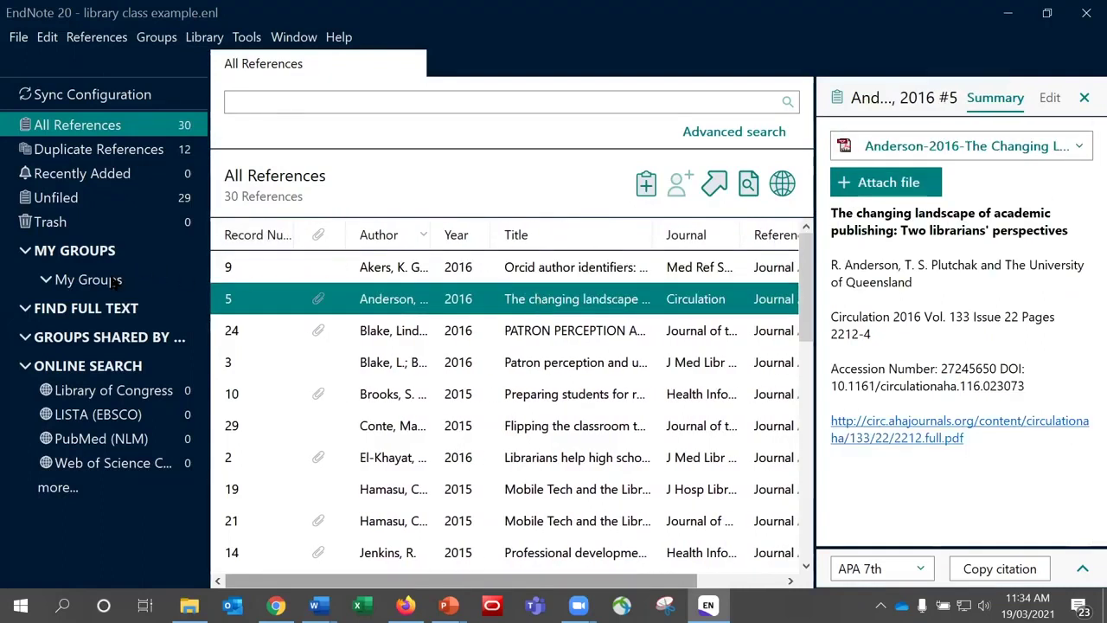
left_click(482, 367, "ctrl")
left_click(501, 397, "ctrl")
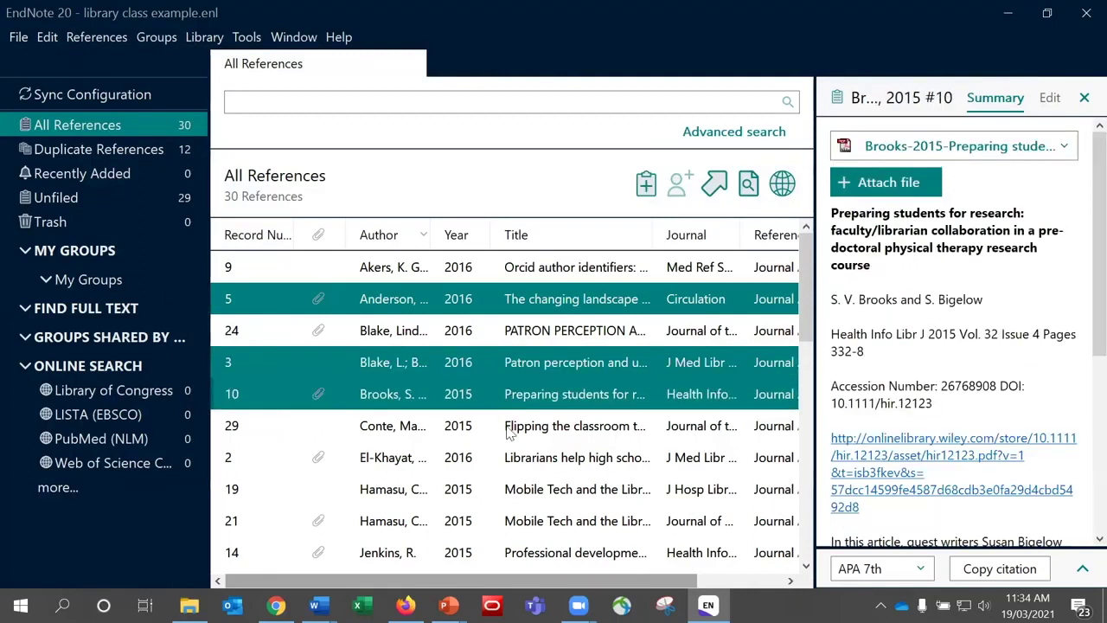
left_click(508, 429, "ctrl")
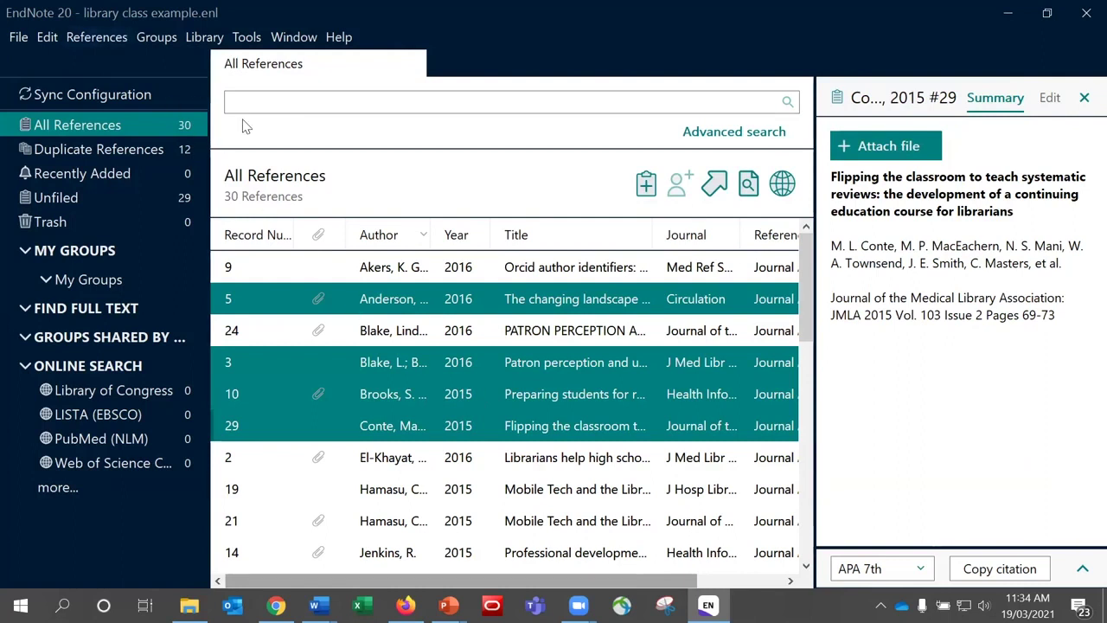
right_click(338, 365)
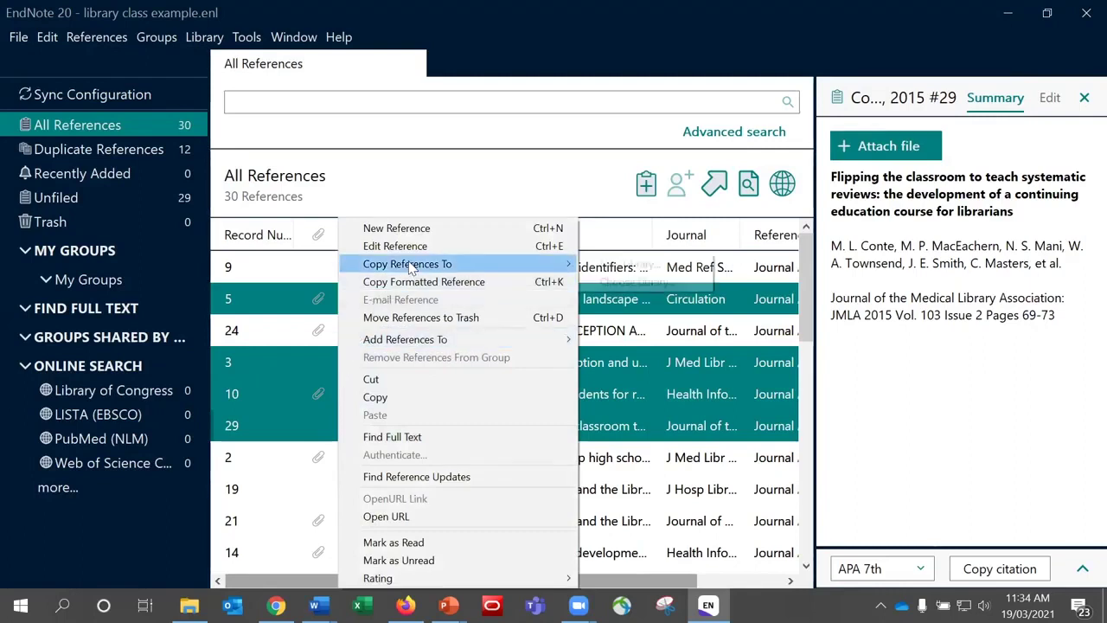
mouse_move(412, 266)
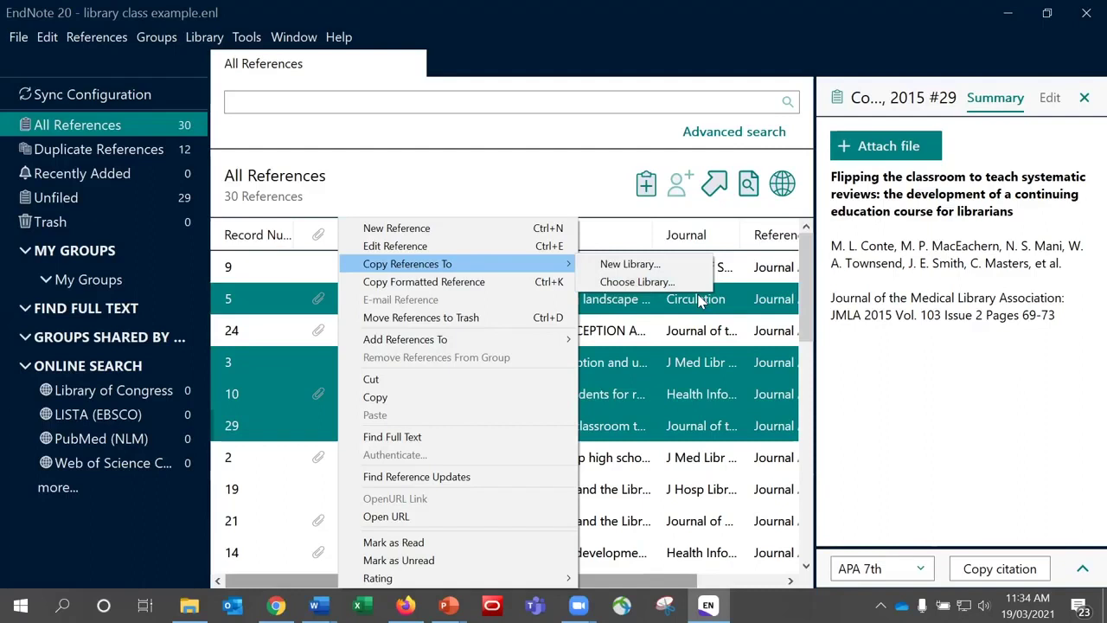
left_click(668, 332)
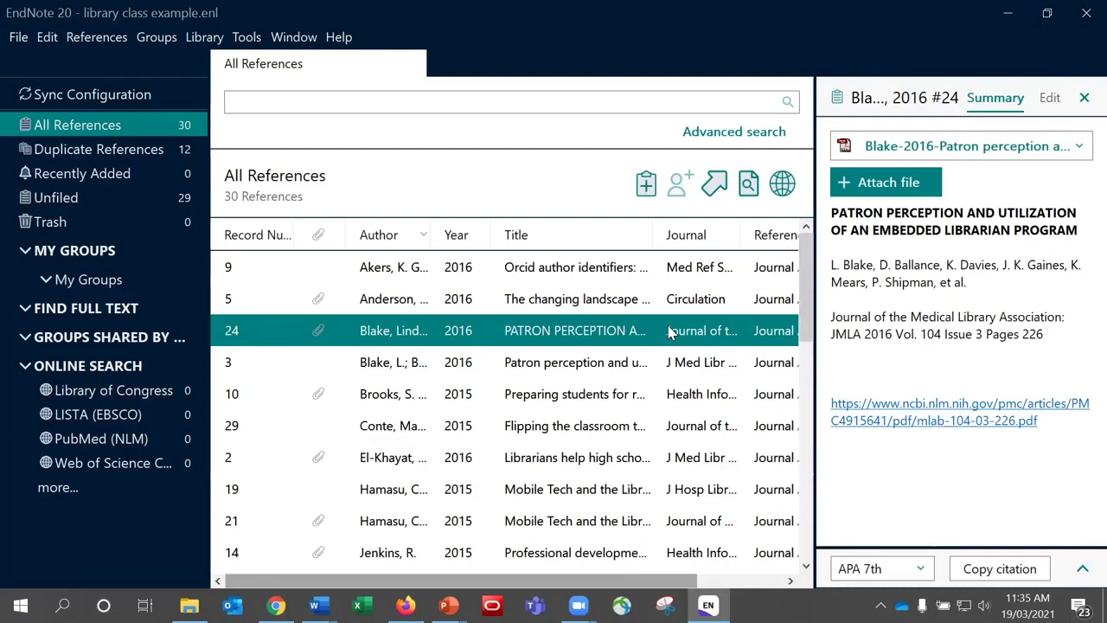
Switch to the library class chapter one document in Word and create a new blank document
left_click(315, 605)
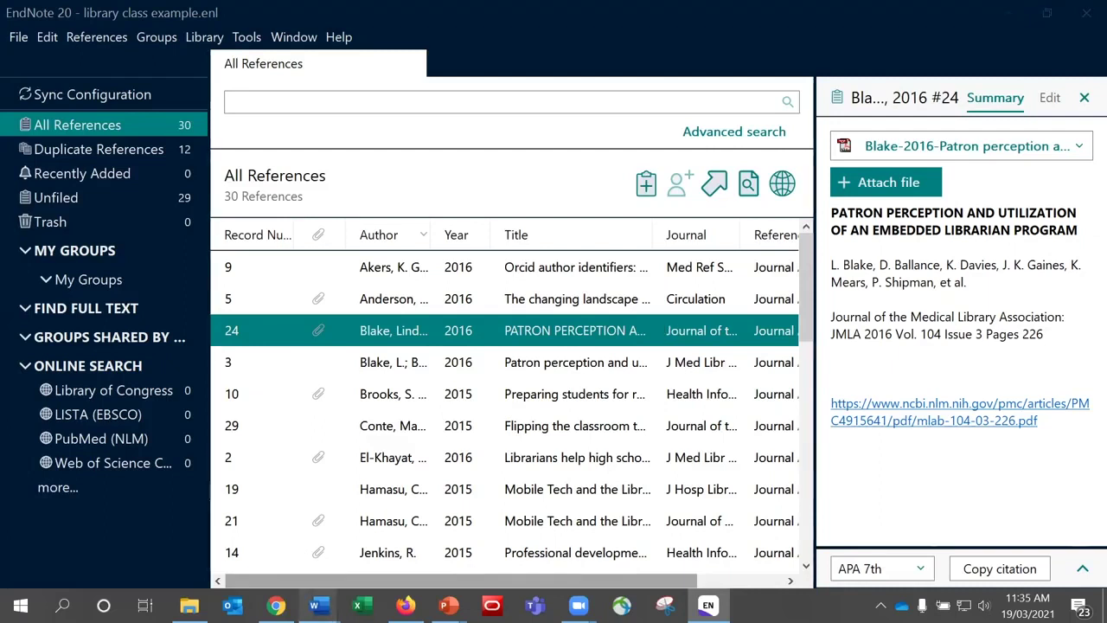
left_click(381, 545)
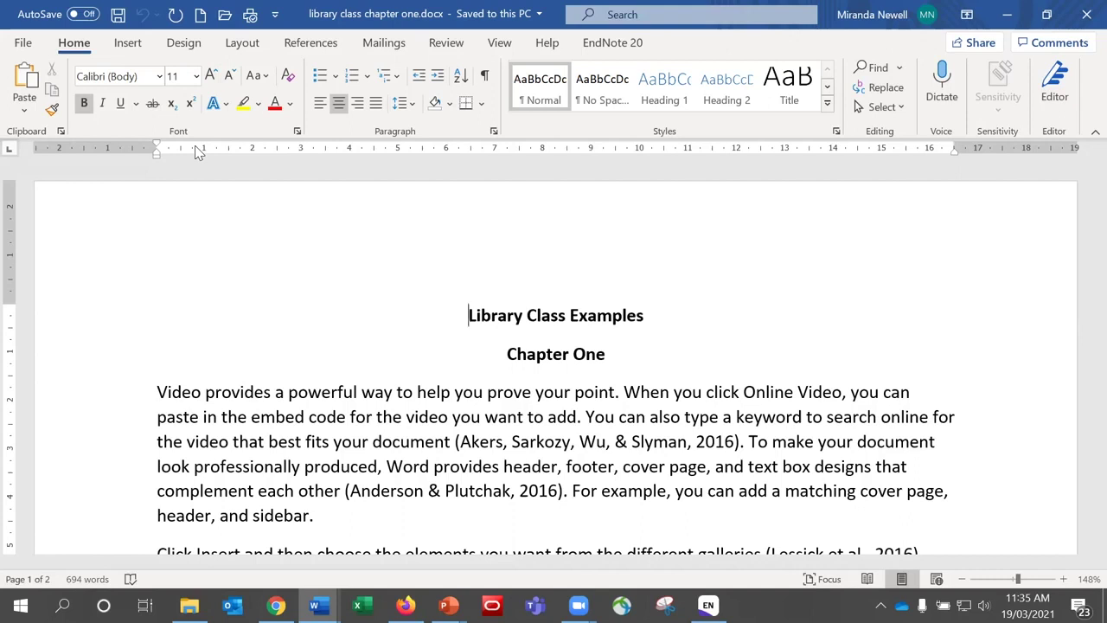
left_click(205, 15)
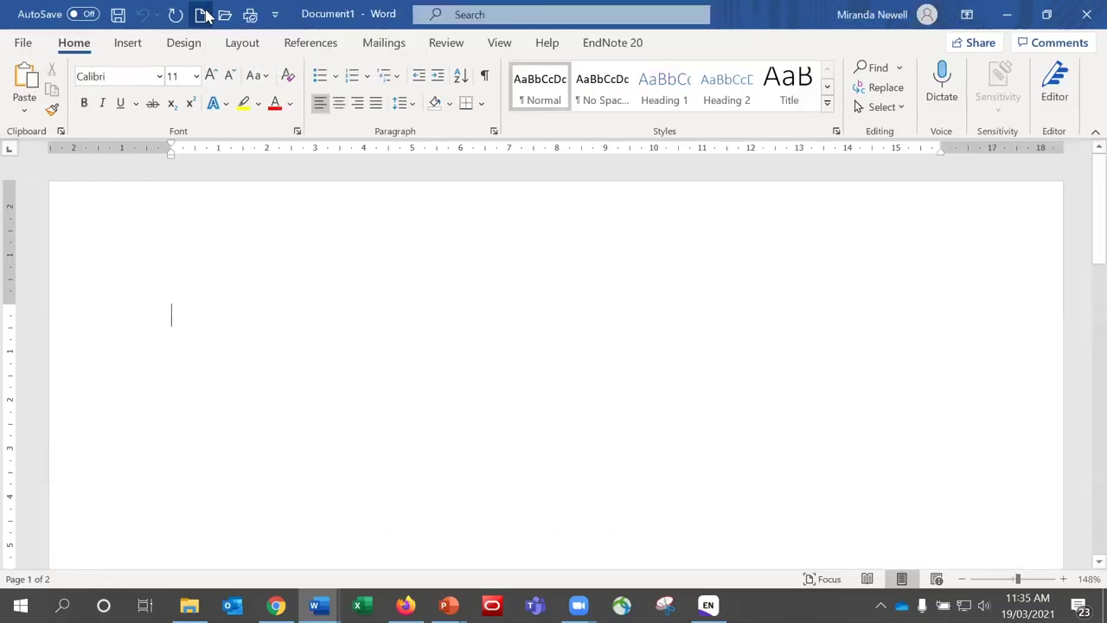
Save the new document as Final in the EndNote Thesis Writing folder, keeping the Word Document type
left_click(23, 43)
key("Escape")
left_click(24, 44)
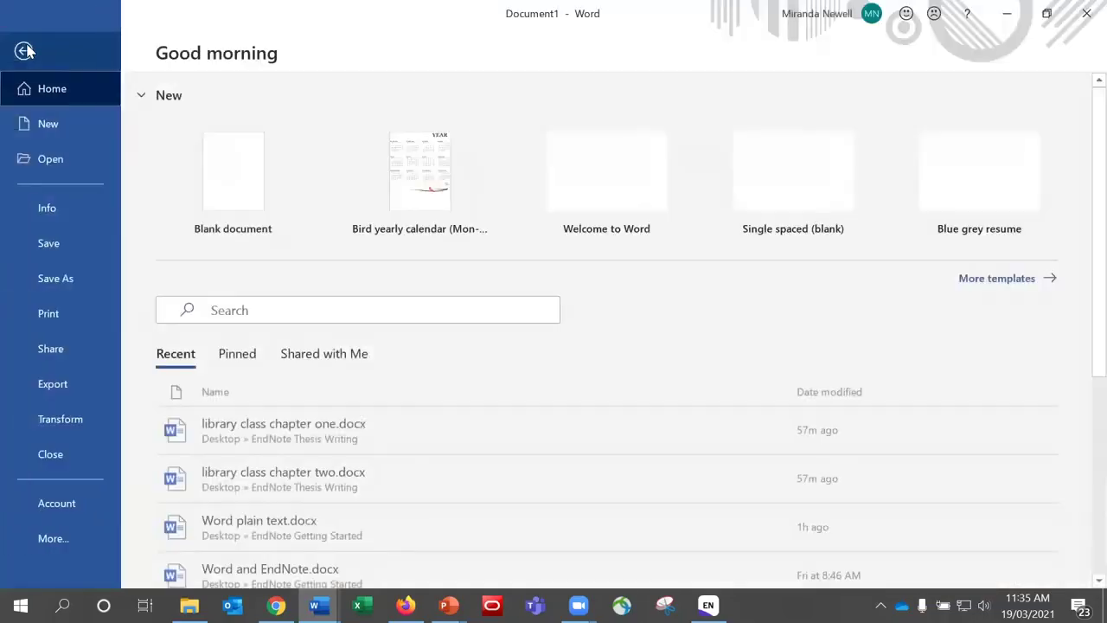
left_click(60, 294)
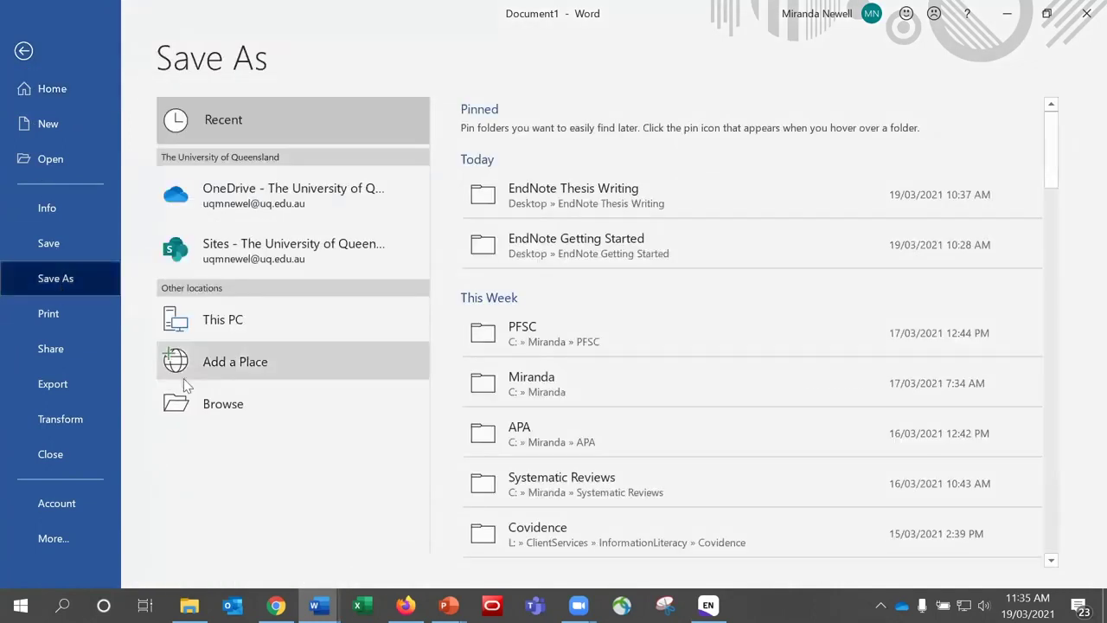
left_click(208, 403)
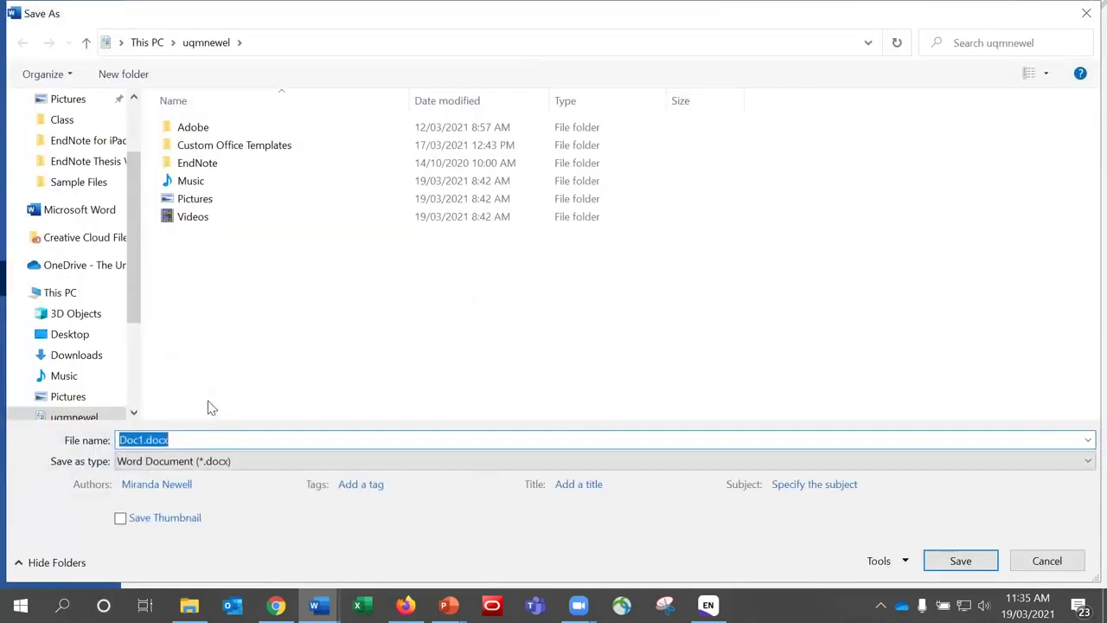
left_click_drag(127, 180, 129, 160)
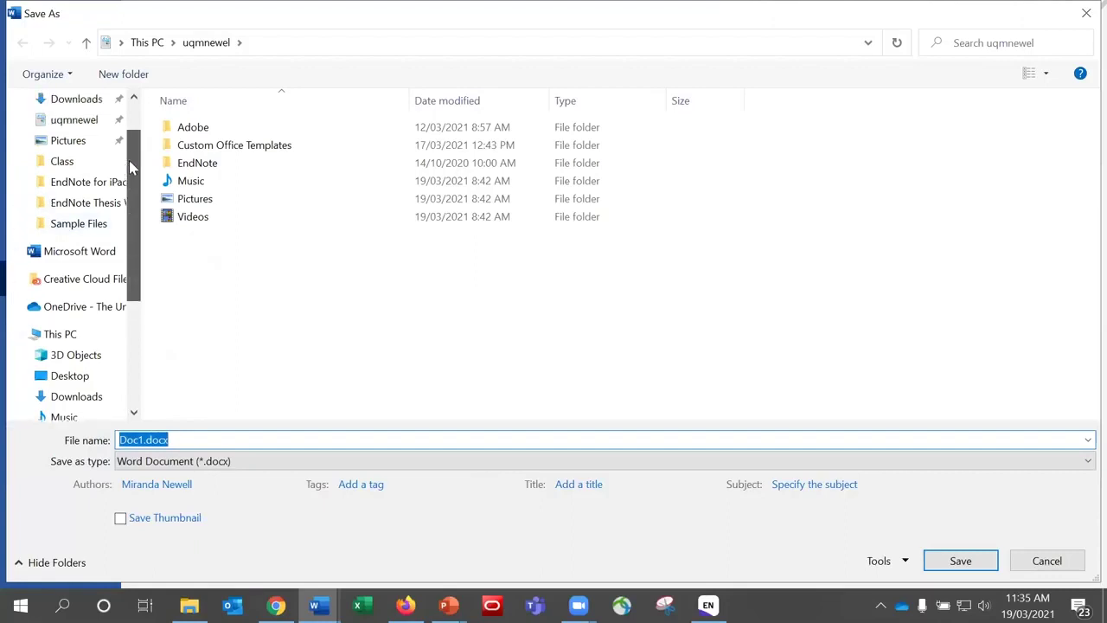
left_click(109, 201)
double_click(185, 441)
type("Final")
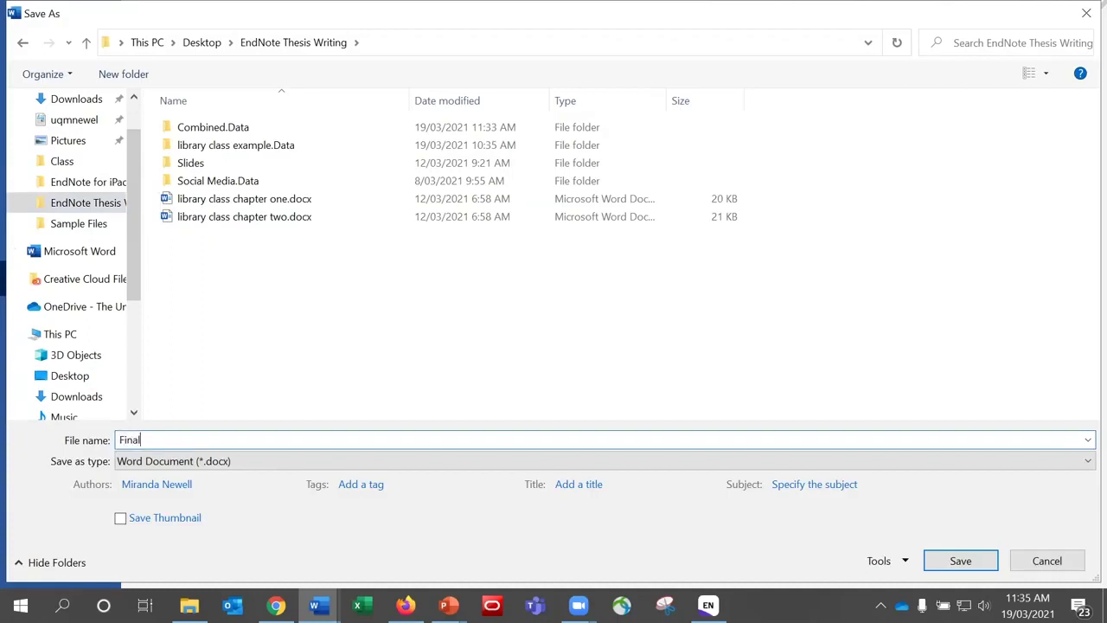
left_click(941, 564)
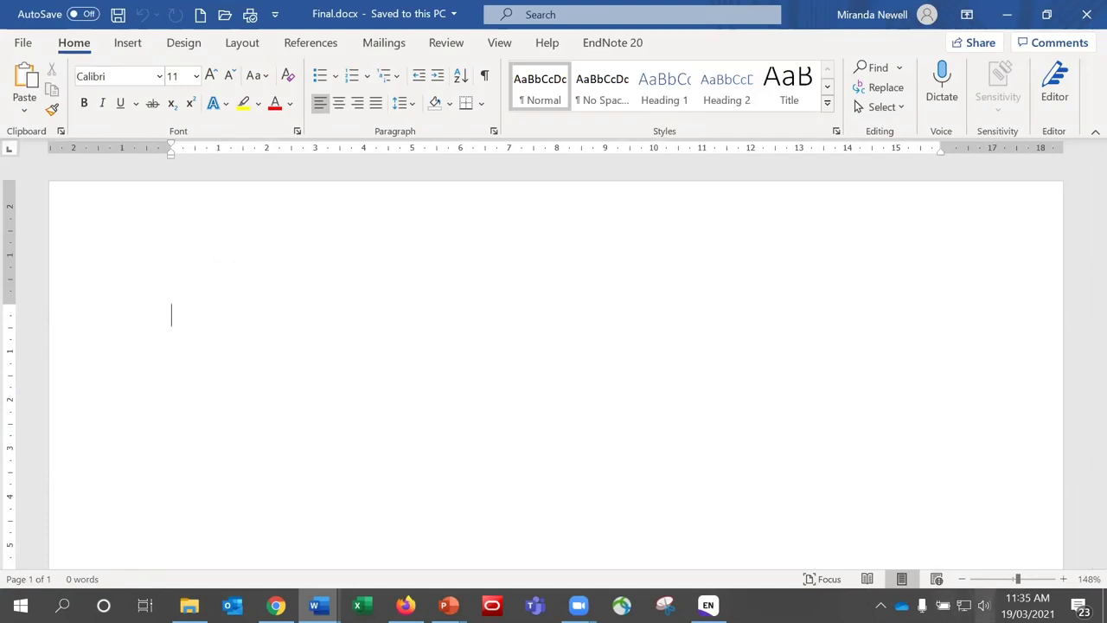
Convert the citations in library class chapter one to unformatted citations and inspect the first temporary citation
mouse_move(316, 605)
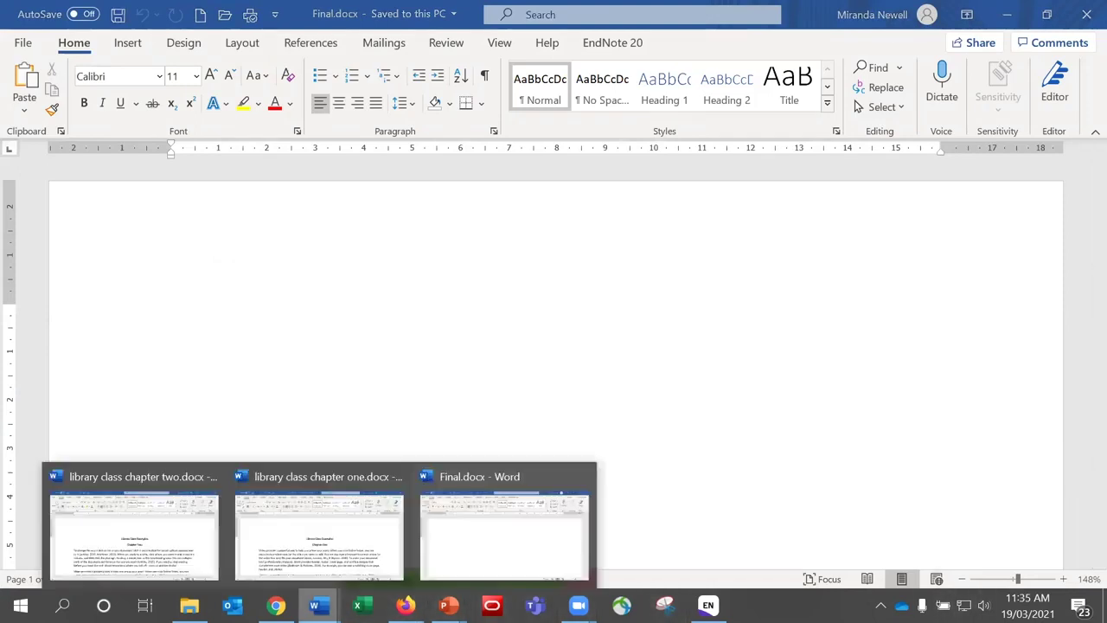
left_click(381, 560)
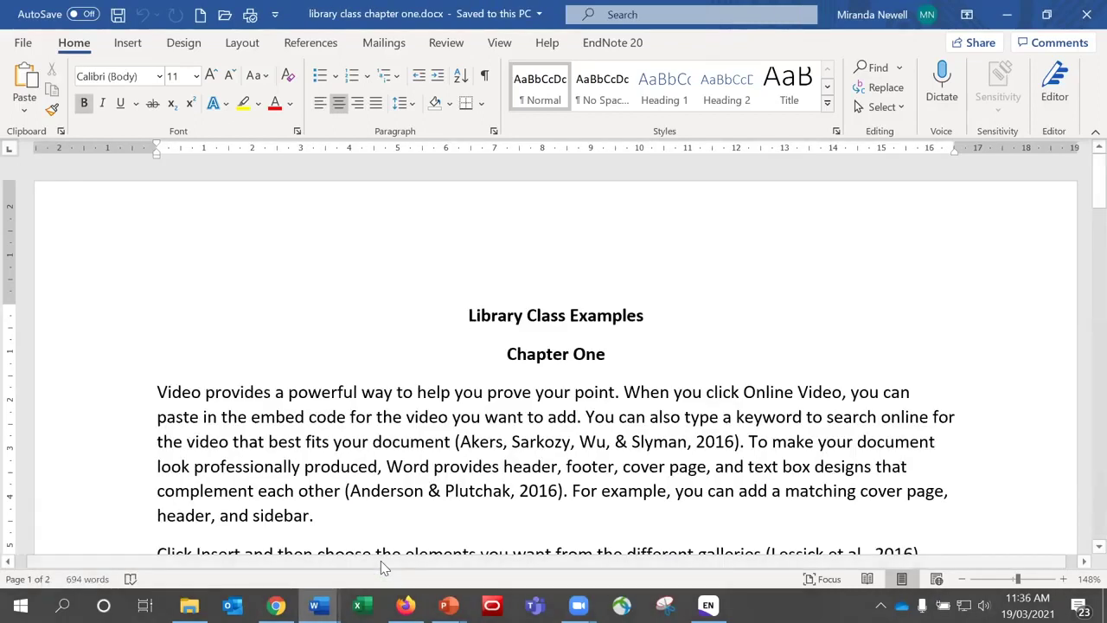
left_click(613, 48)
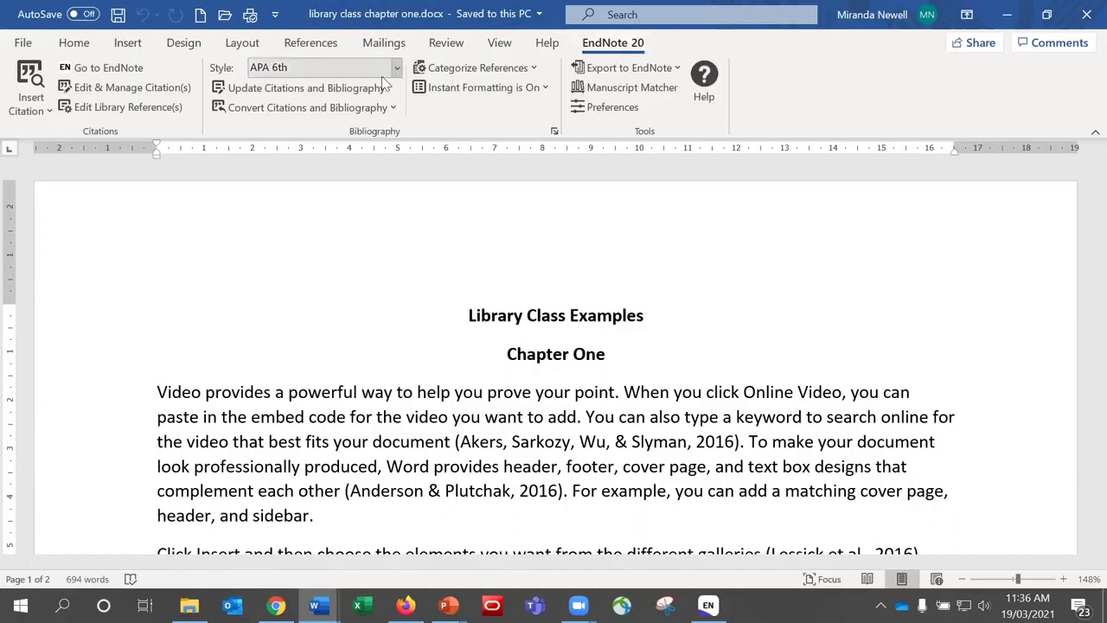
left_click(388, 107)
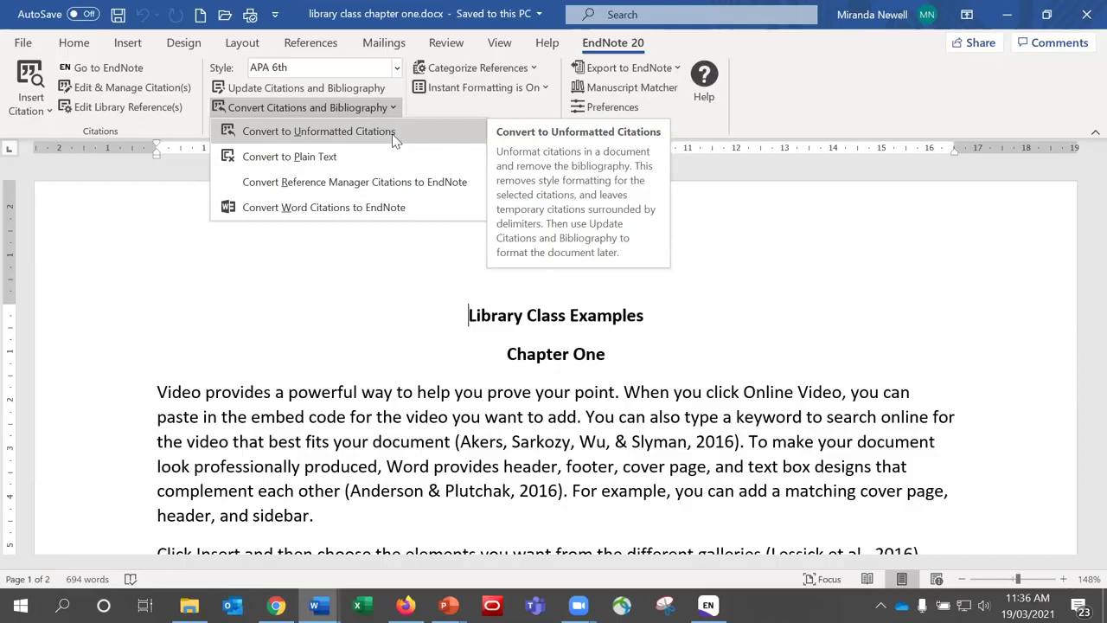
left_click(394, 132)
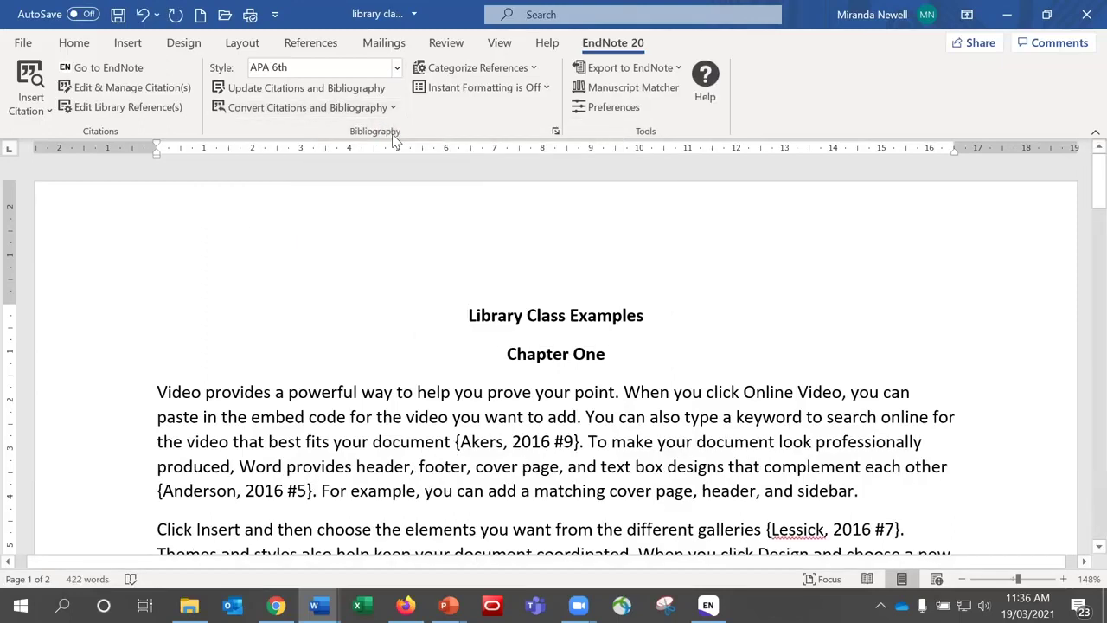
left_click_drag(455, 442, 585, 442)
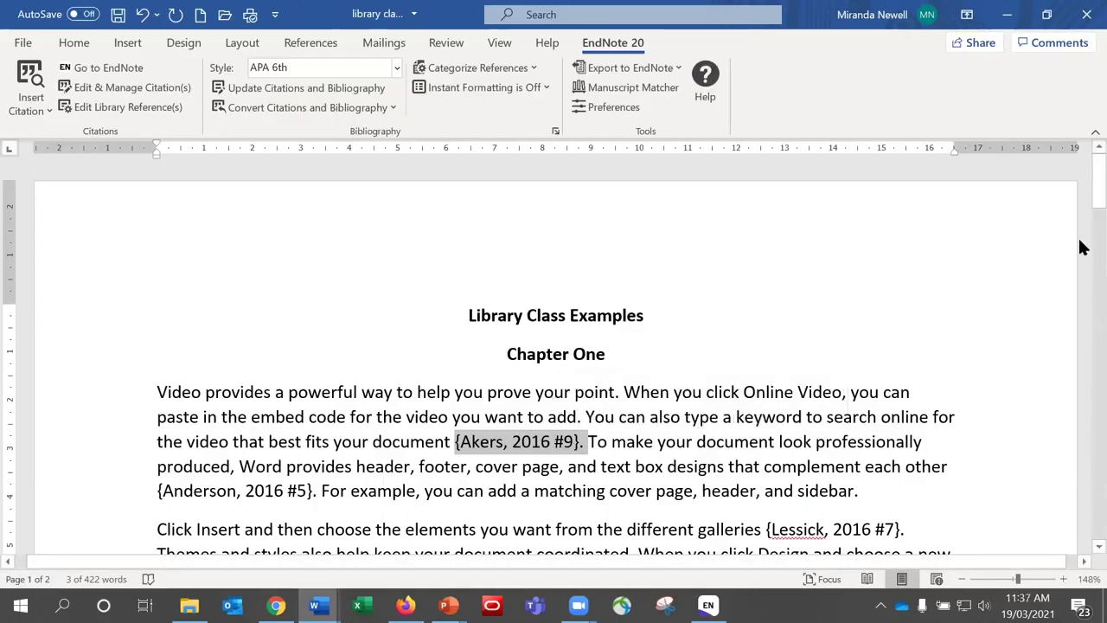
left_click_drag(1079, 203, 1067, 184)
left_click(694, 416)
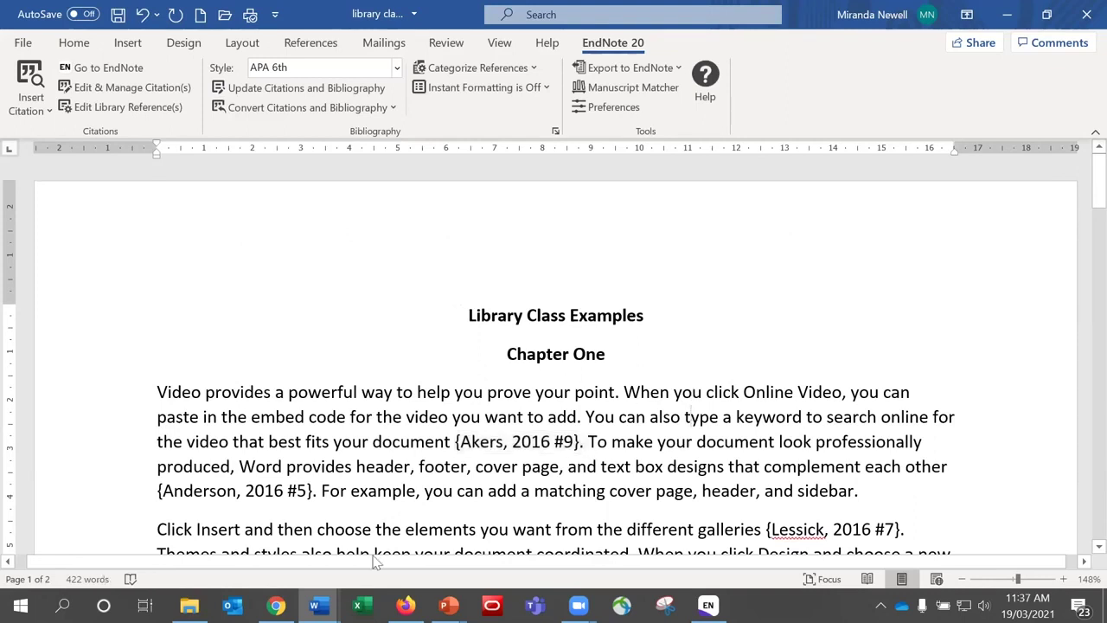
Convert the citations in library class chapter two to unformatted citations
mouse_move(318, 606)
left_click(320, 514)
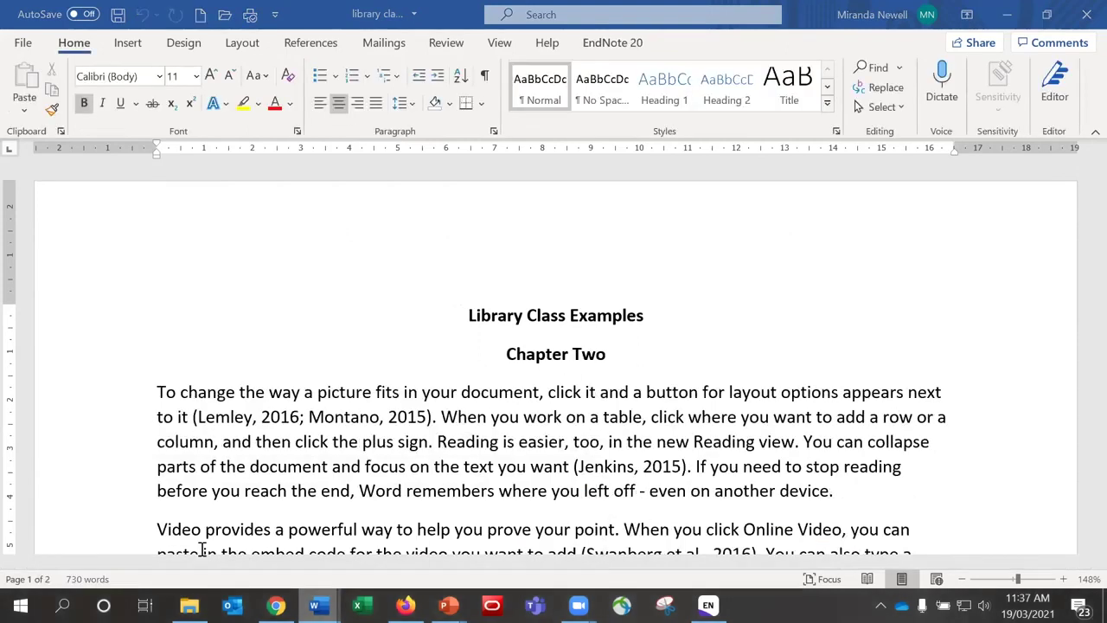
left_click(612, 42)
left_click(337, 108)
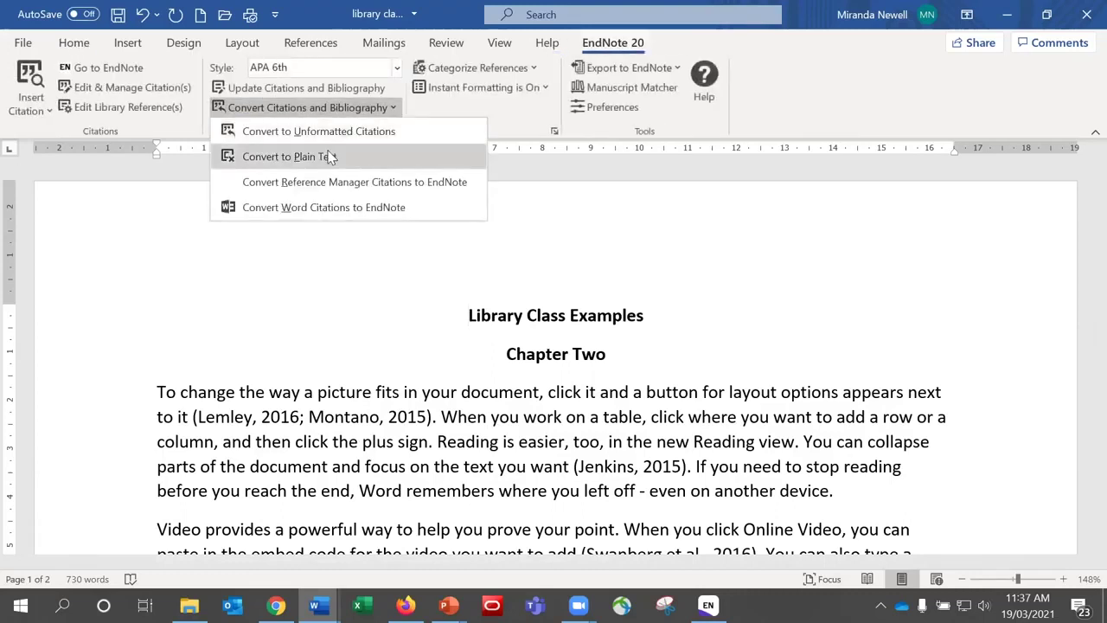
left_click(331, 137)
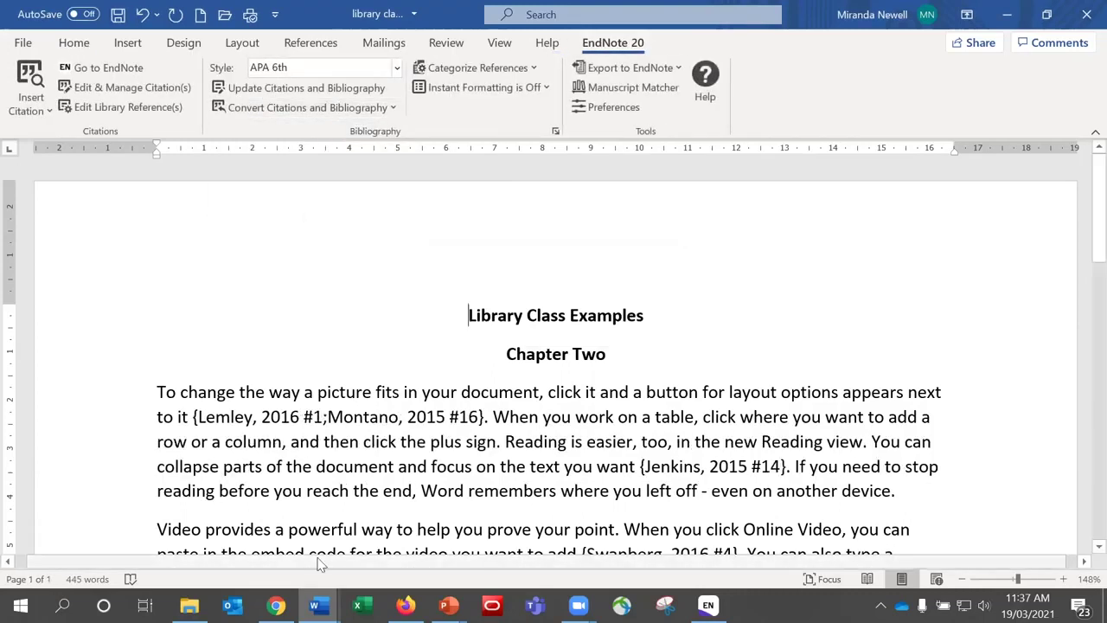
Copy the entire content of library class chapter one and paste it into the empty Final document
mouse_move(318, 605)
left_click(362, 576)
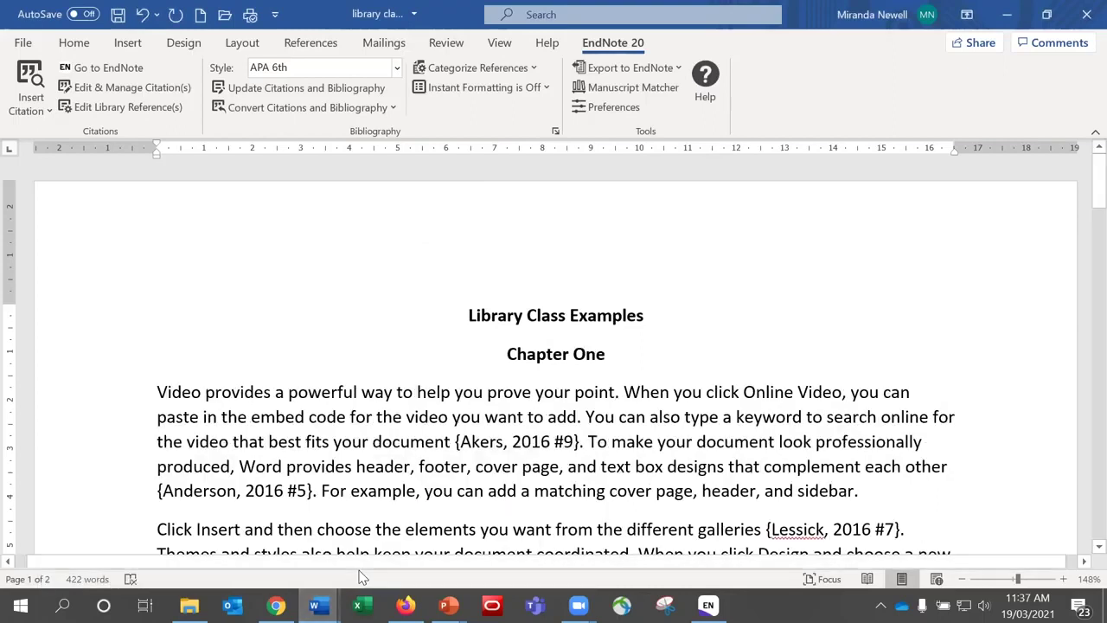
key("ctrl+a")
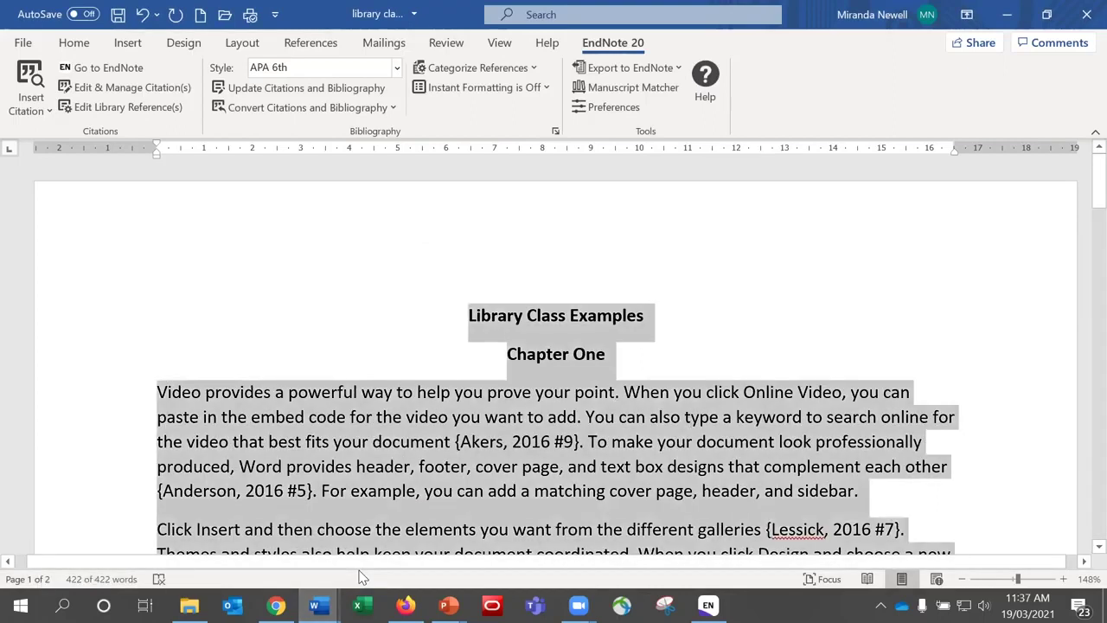
right_click(438, 490)
left_click(471, 232)
left_click(318, 605)
left_click(519, 543)
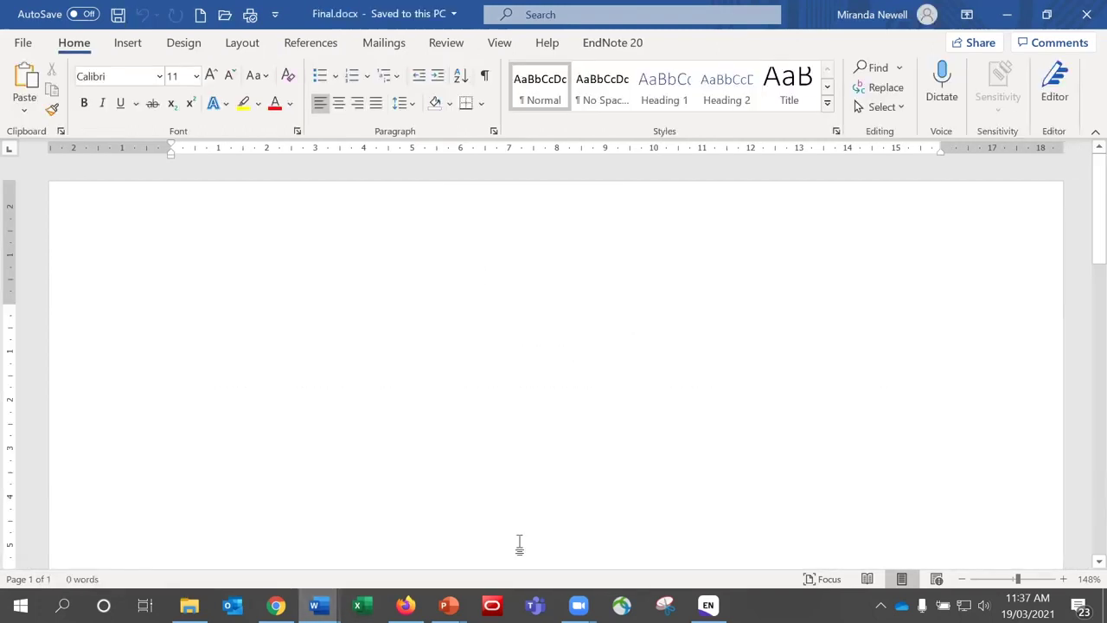
key("ctrl+v")
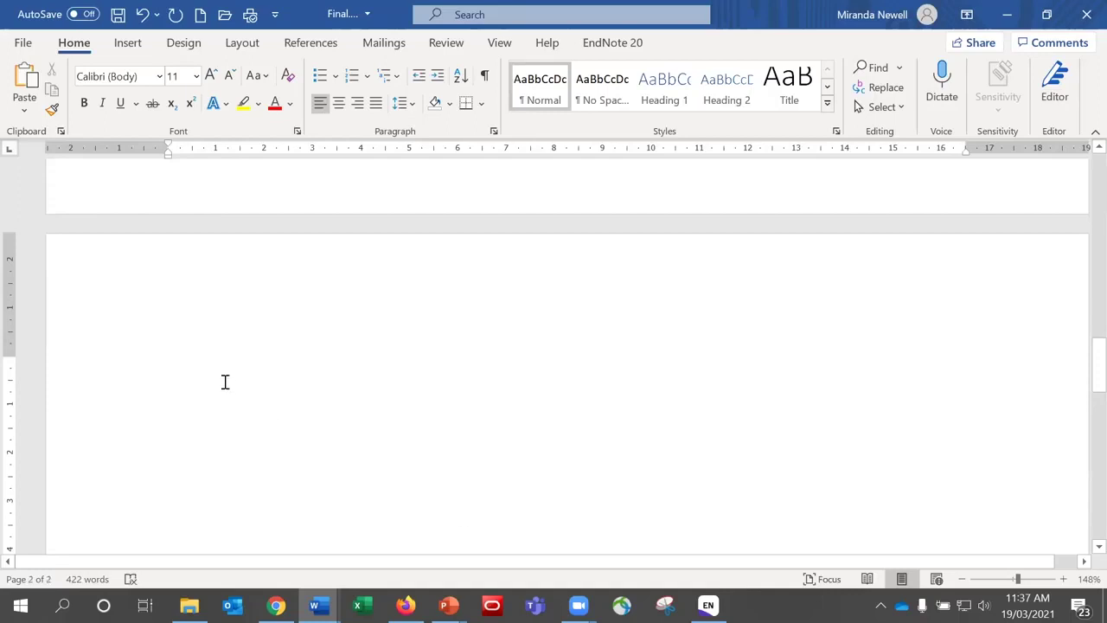
Copy the text of library class chapter two from its Chapter Two heading to the end and paste it after chapter one in Final
left_click(318, 605)
left_click(186, 553)
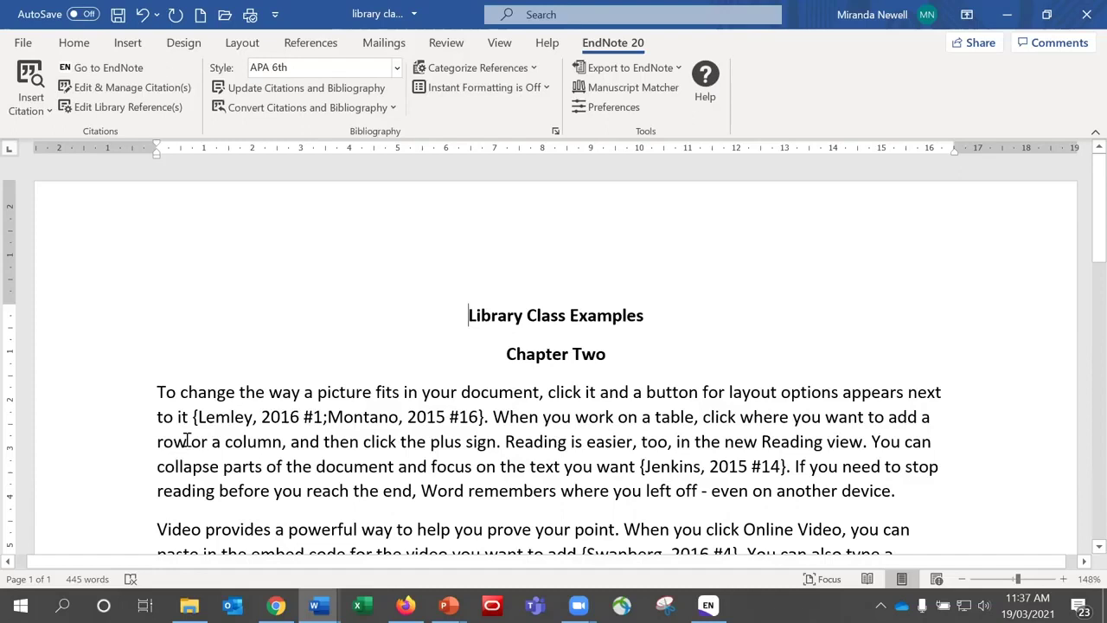
left_click_drag(89, 364, 95, 553)
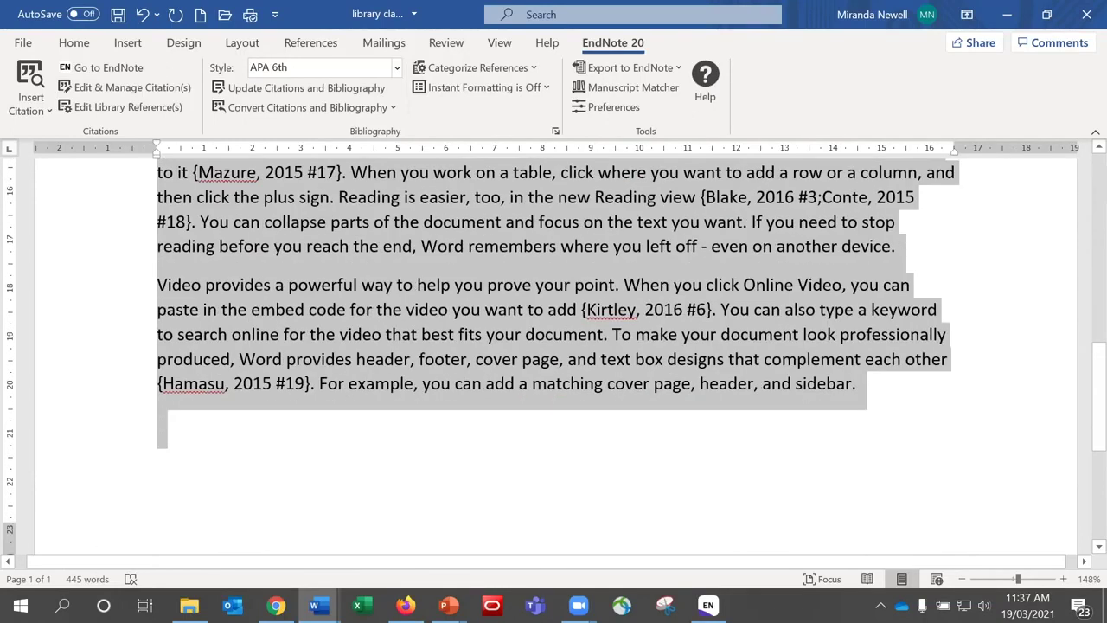
key("Delete")
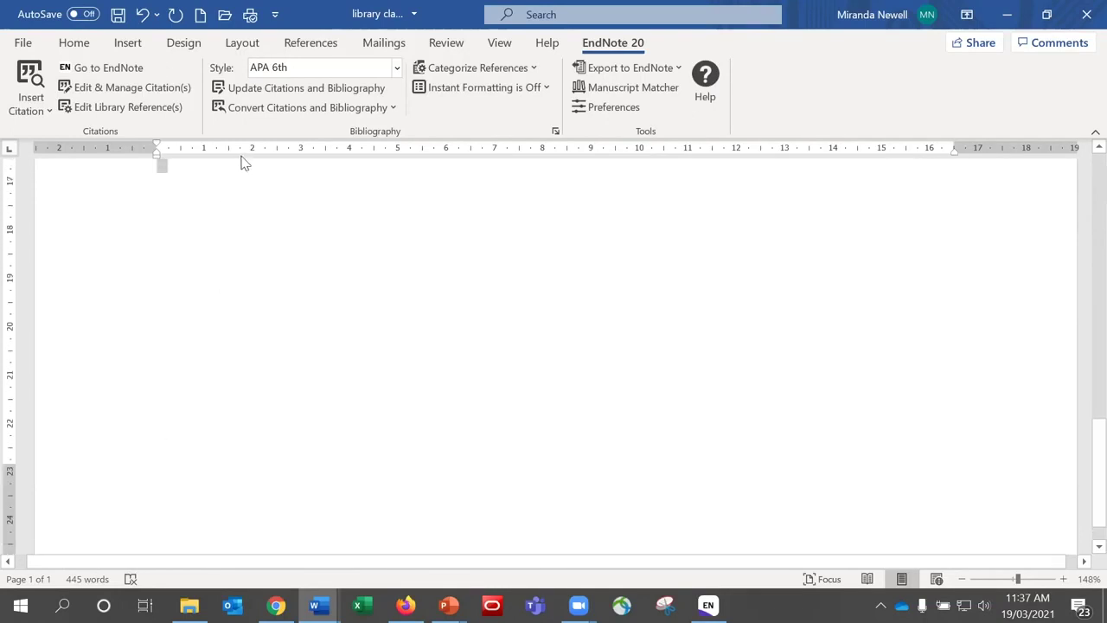
key("ctrl+z")
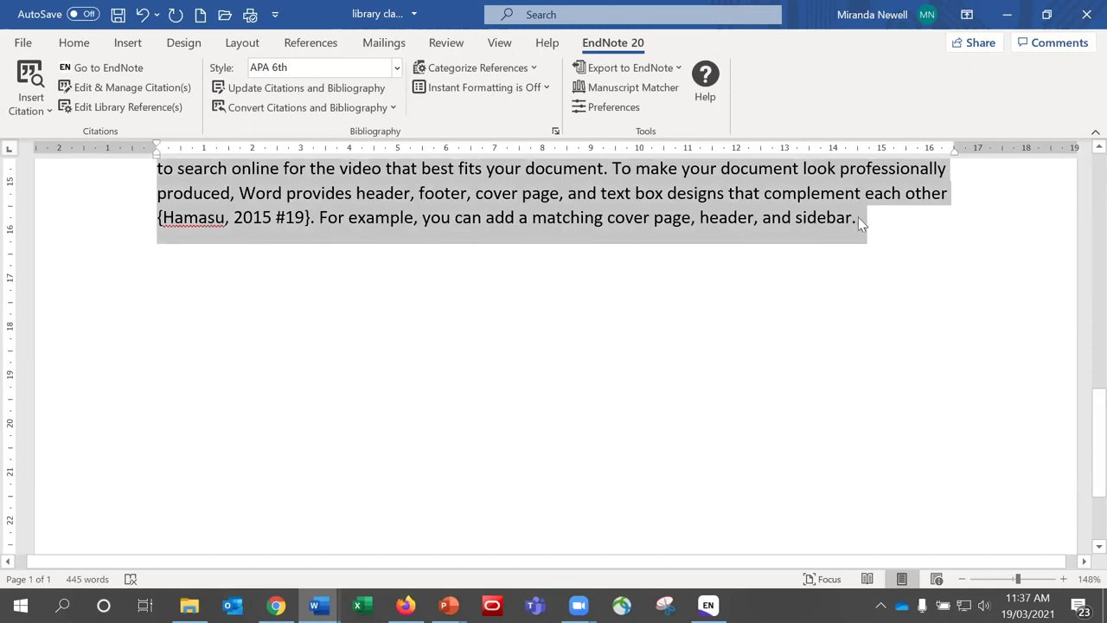
right_click(843, 223)
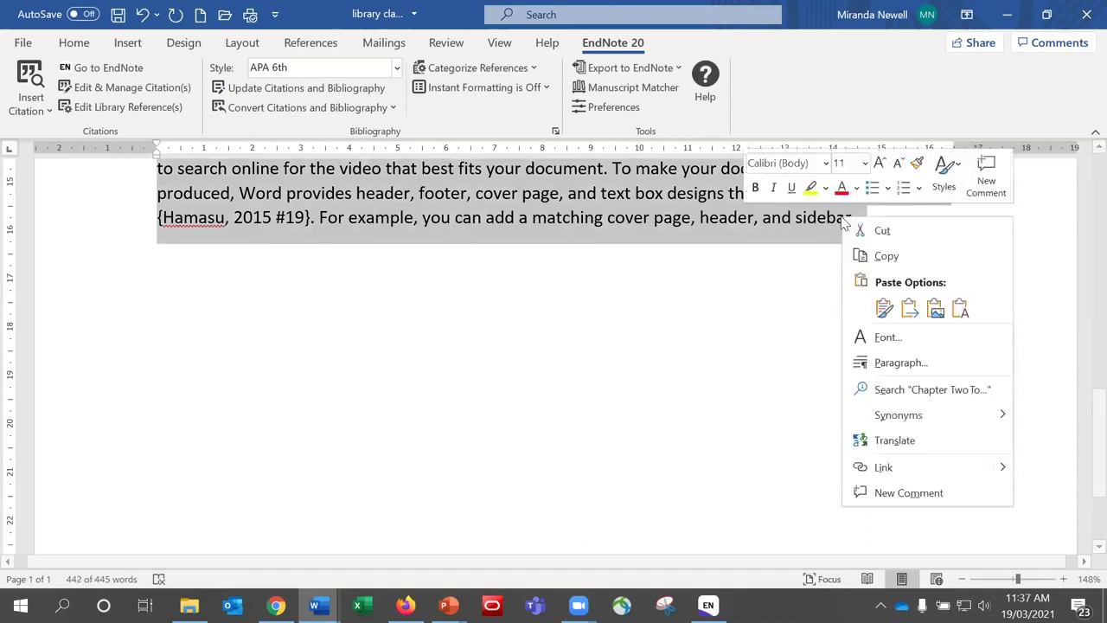
left_click(878, 254)
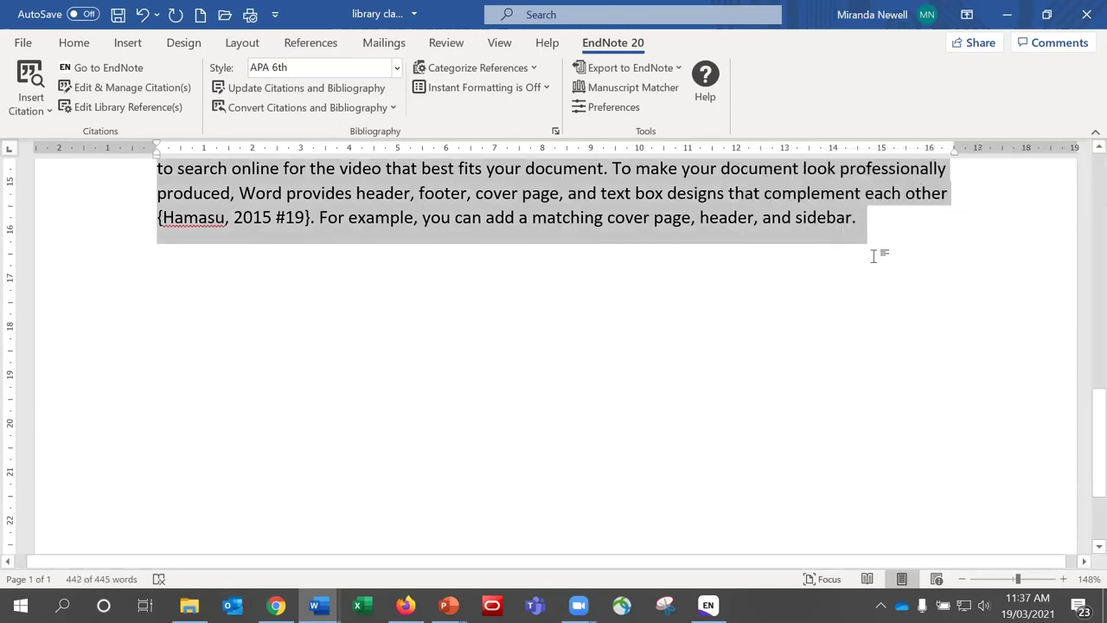
mouse_move(316, 604)
left_click(469, 529)
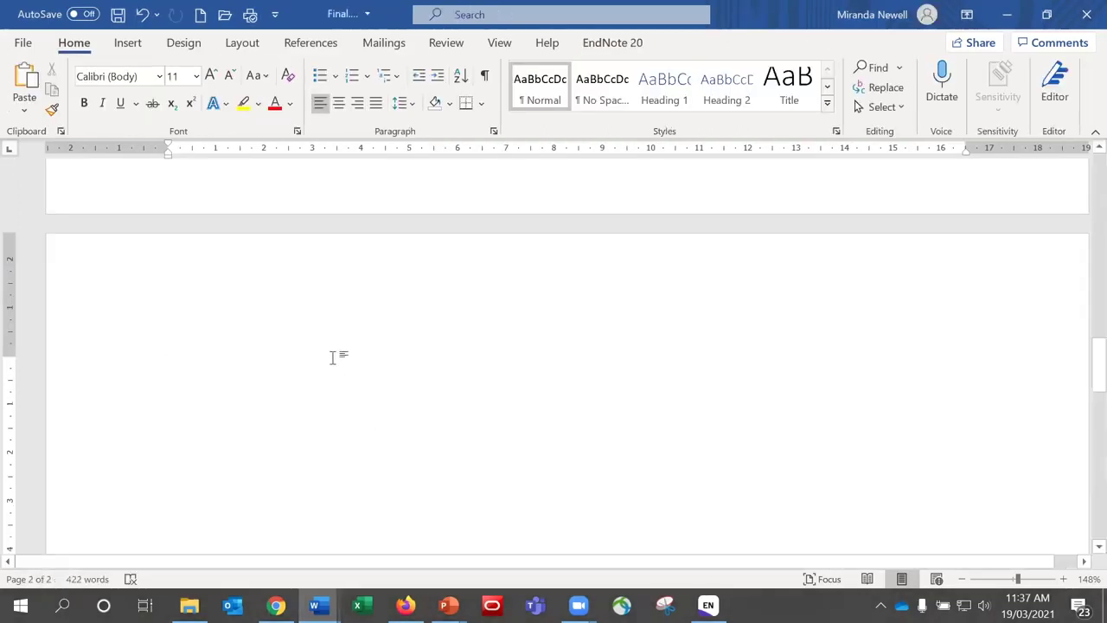
key("ctrl+v")
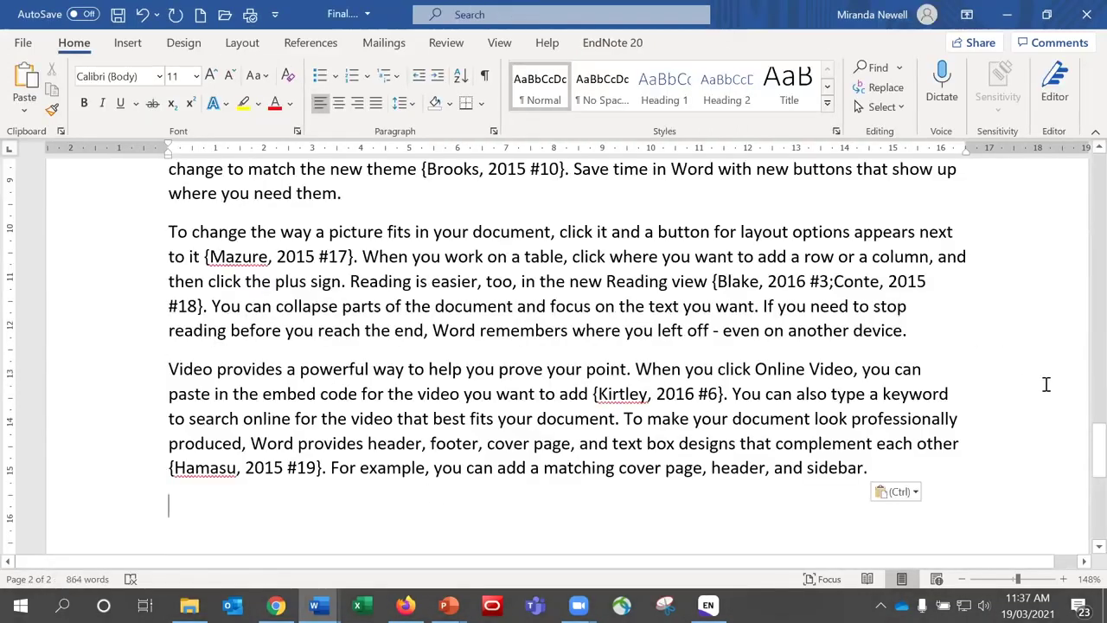
Update the citations and bibliography of the Final document in APA 7th style and check the formatted citations in chapter one
left_click_drag(1079, 443, 1079, 154)
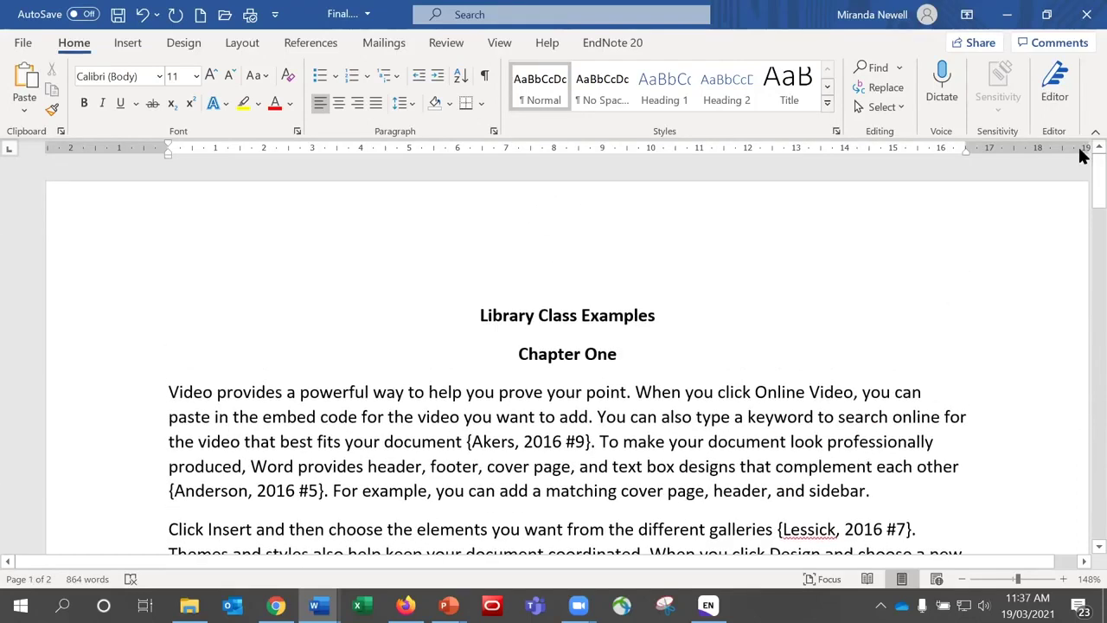
left_click(640, 43)
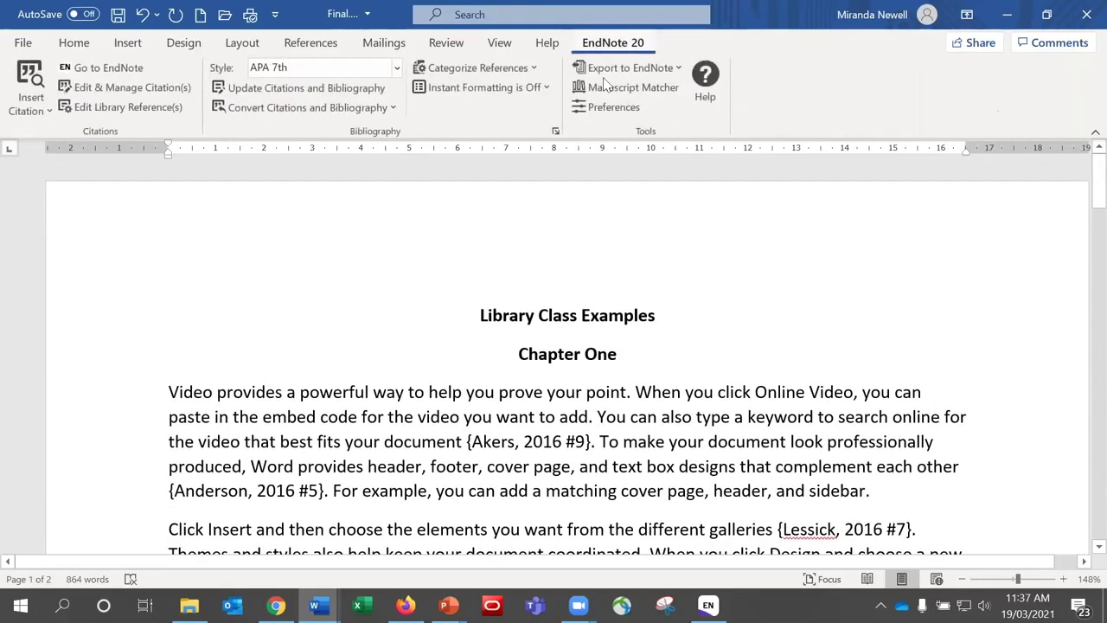
left_click(325, 91)
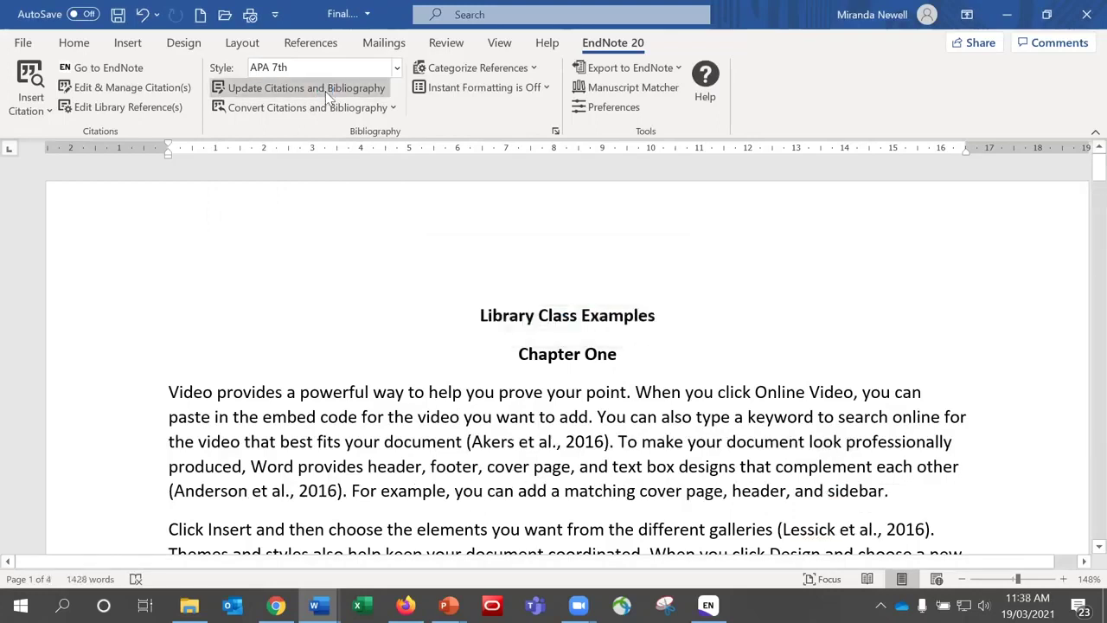
left_click(564, 434)
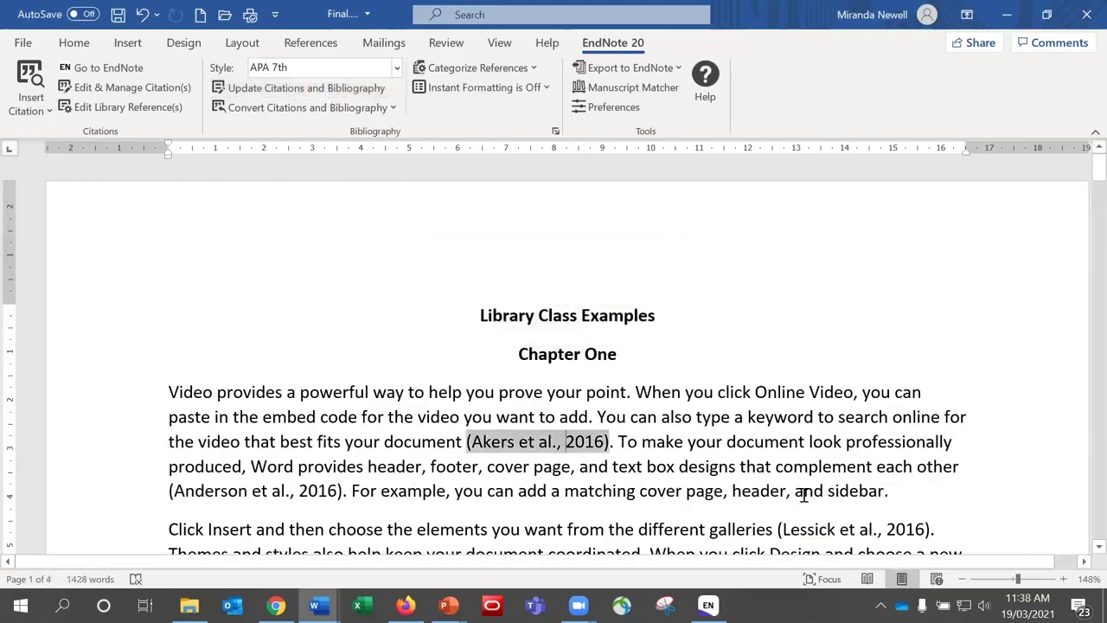
left_click(841, 526)
Insert a page break after the chapter two text, ahead of the reference list, and save the Final document
left_click_drag(1096, 173, 1081, 338)
left_click(710, 319)
key("ctrl+Return")
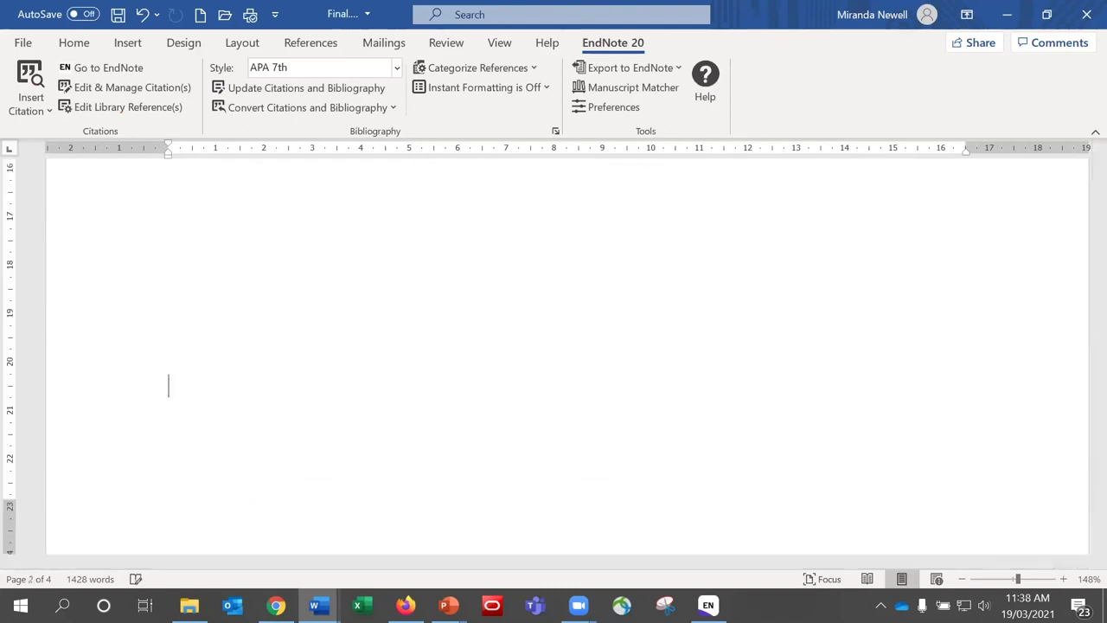
left_click_drag(1080, 333, 1089, 173)
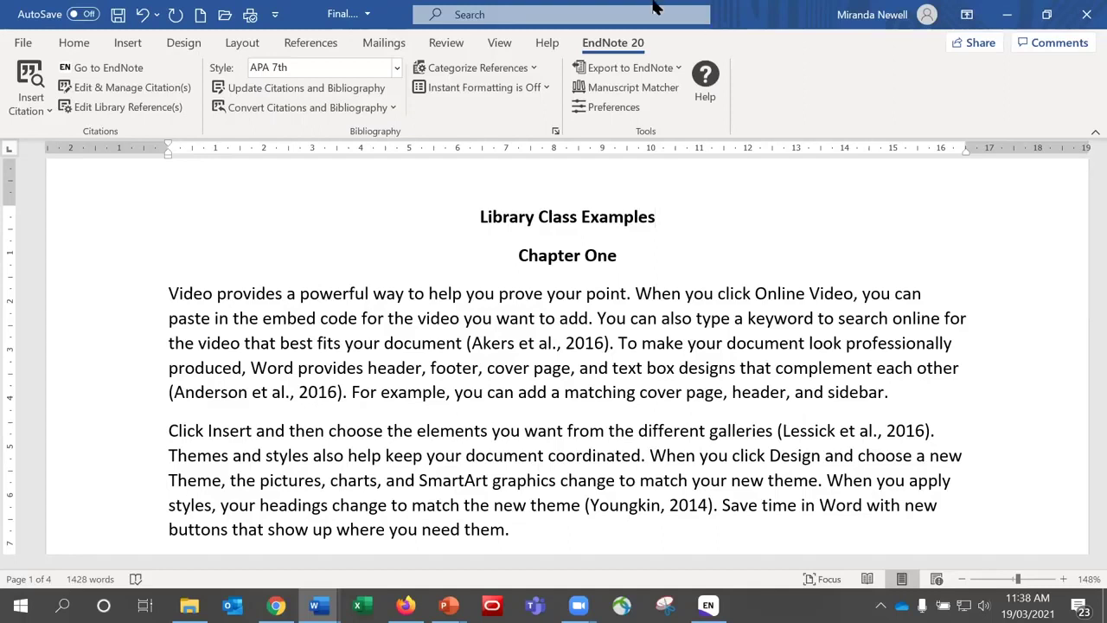
left_click(118, 15)
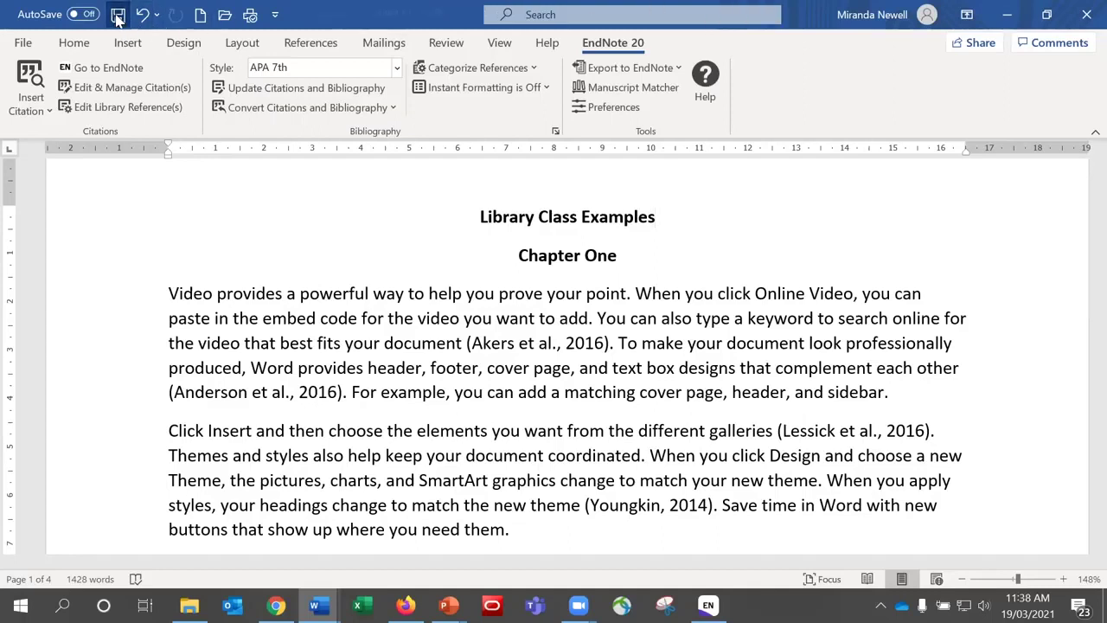
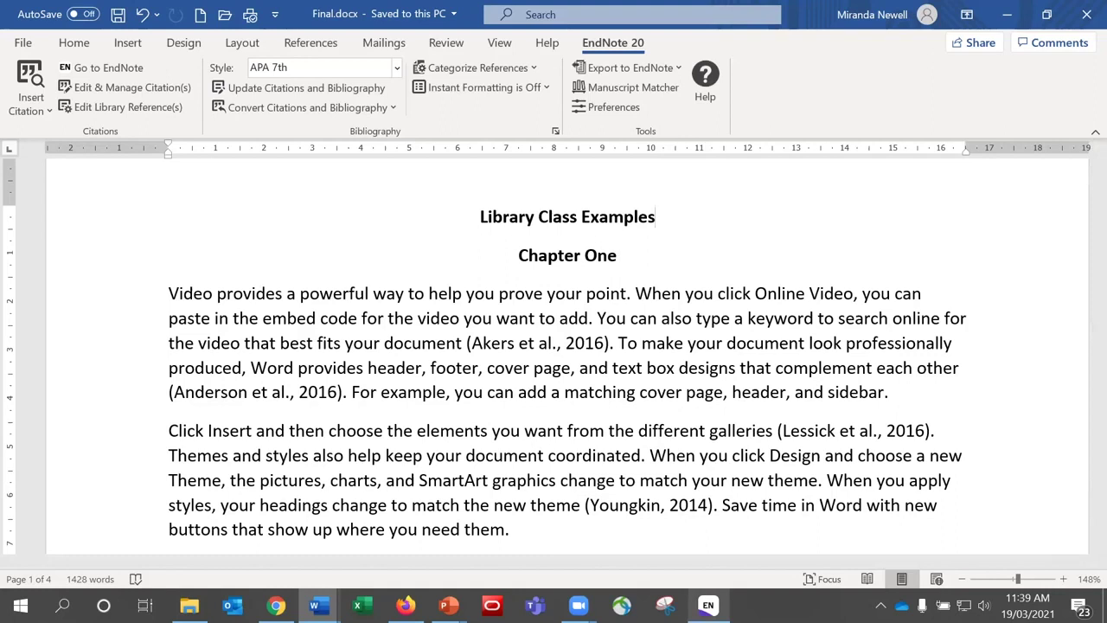
Switch to EndNote, open the APA 7th output style for editing, examine its Sections bibliography options, and close it
left_click(708, 604)
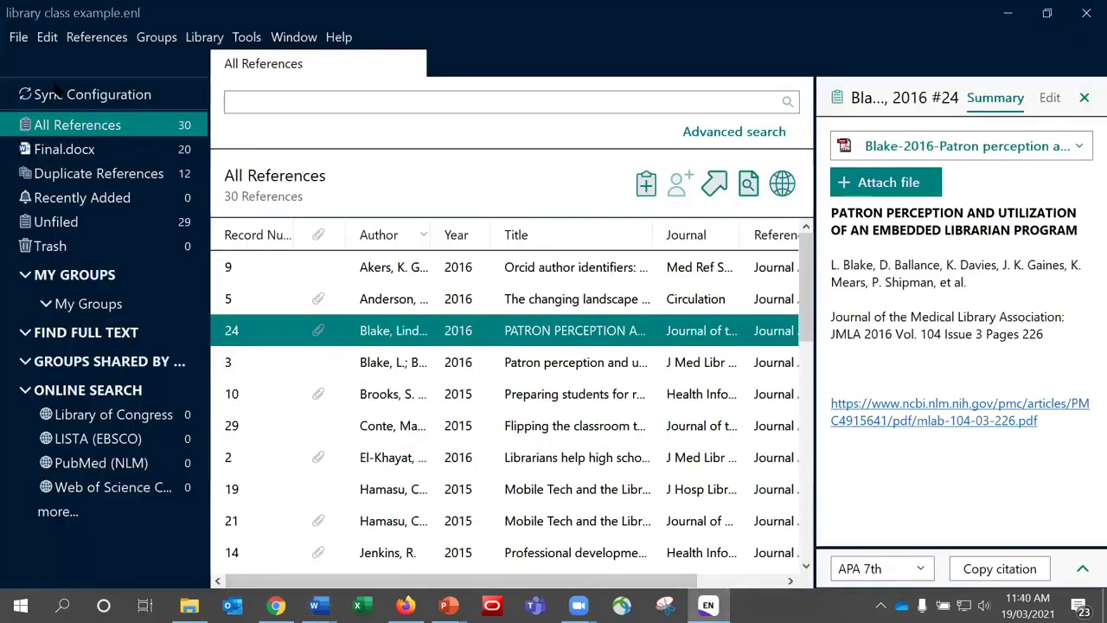
left_click(246, 39)
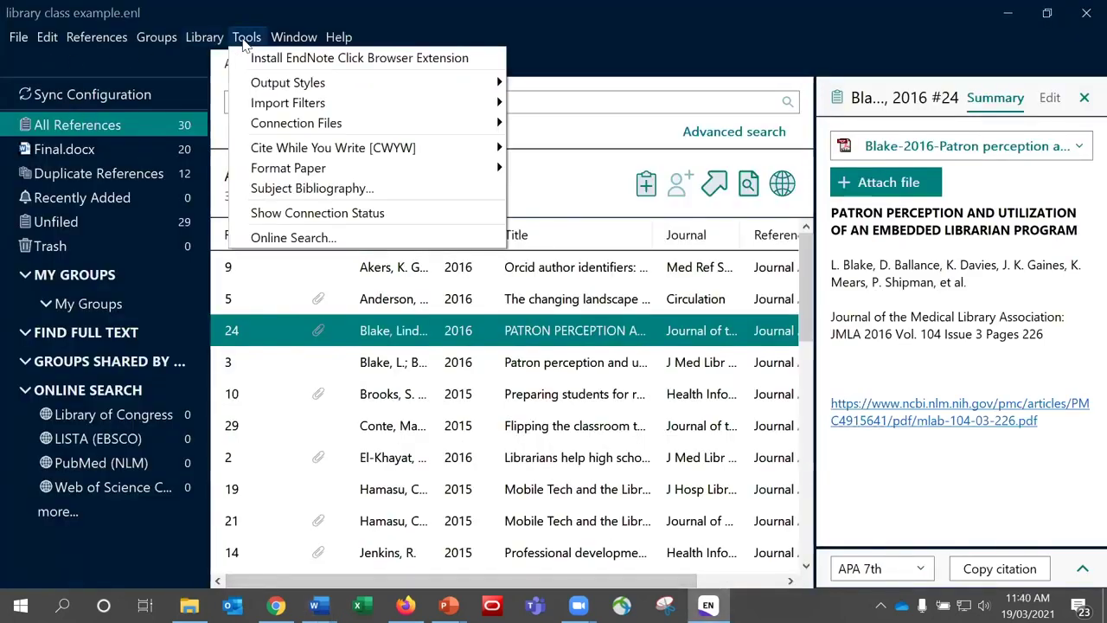
mouse_move(257, 83)
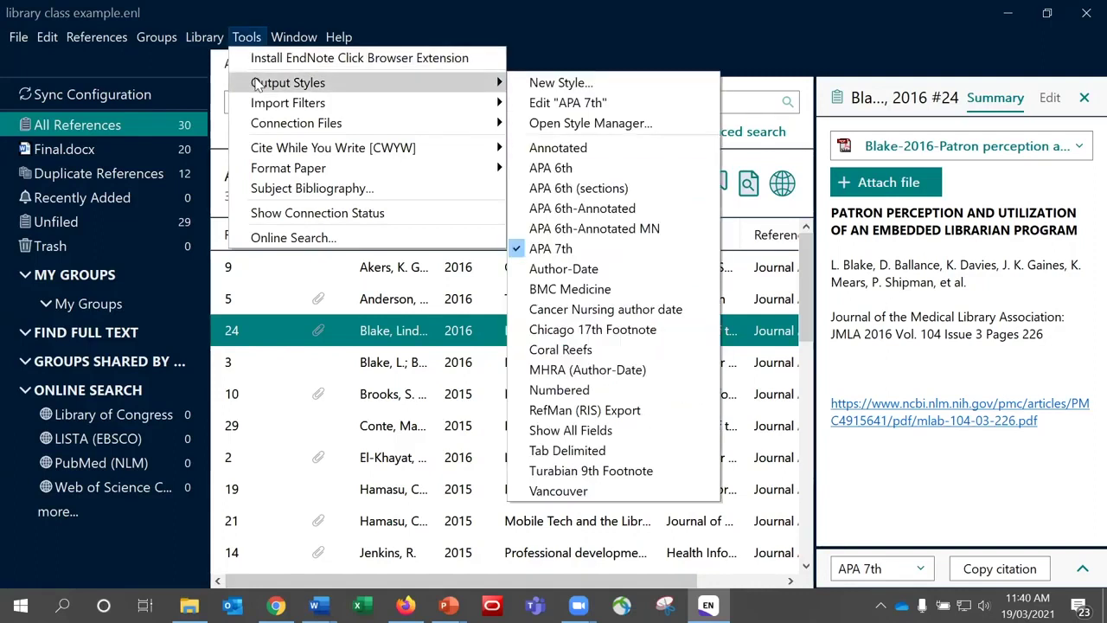
left_click(542, 103)
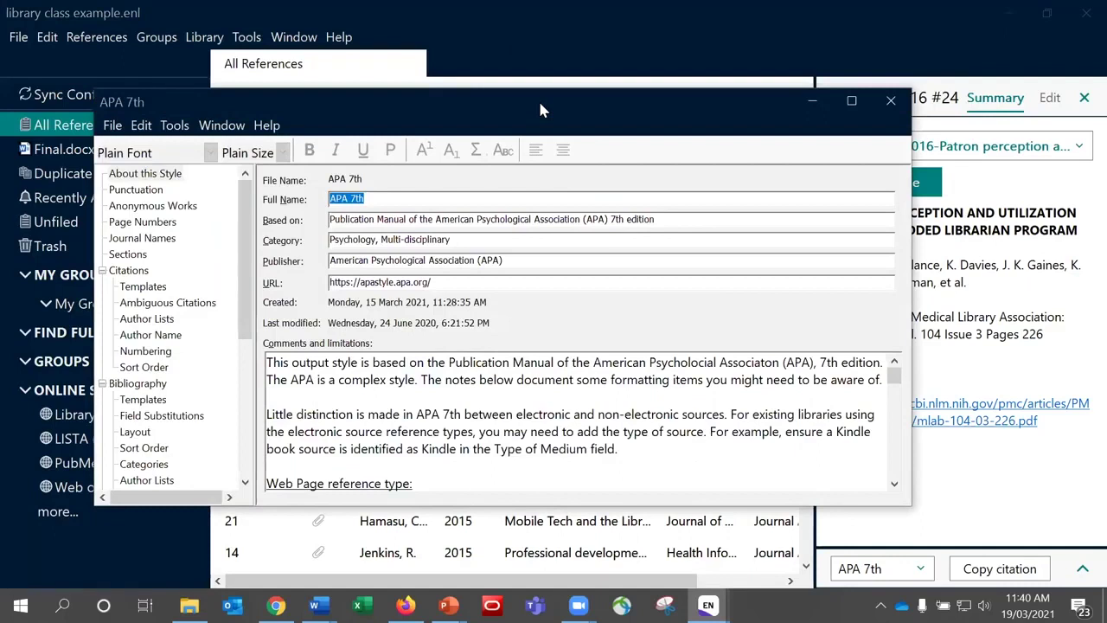
left_click(134, 256)
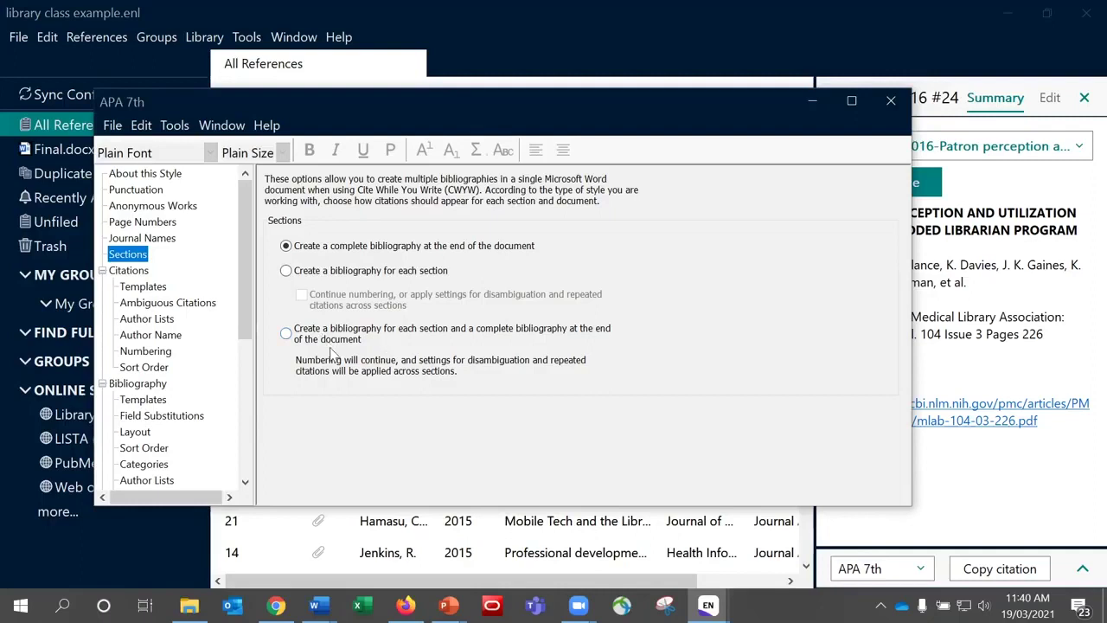
left_click(890, 101)
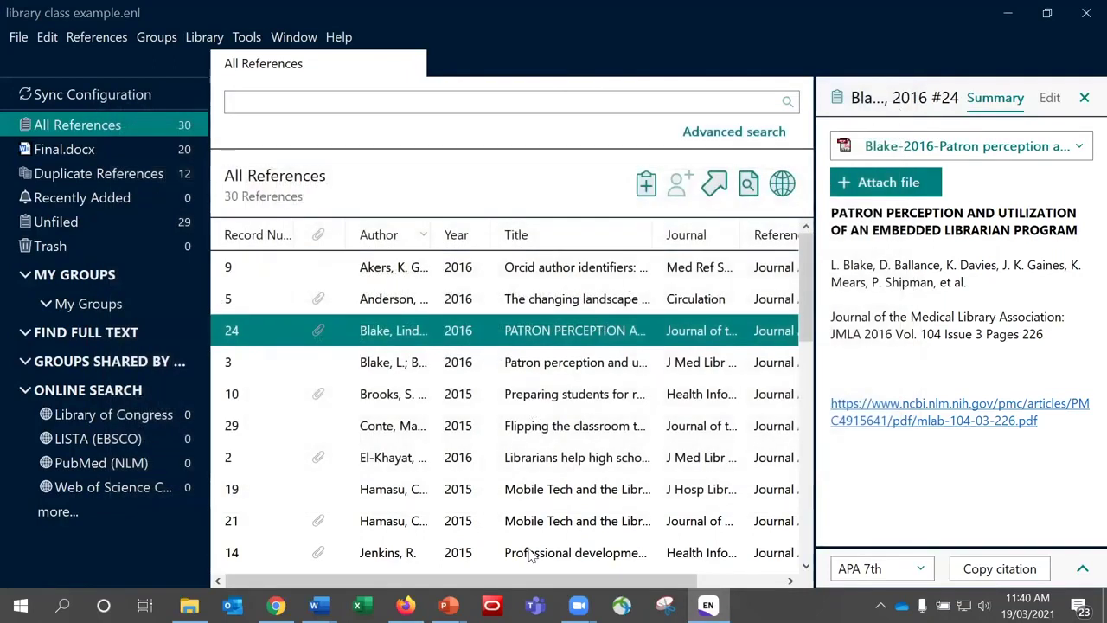
Return to the Final document in Word and insert a Next Page section break after the last paragraph of chapter one
left_click(317, 604)
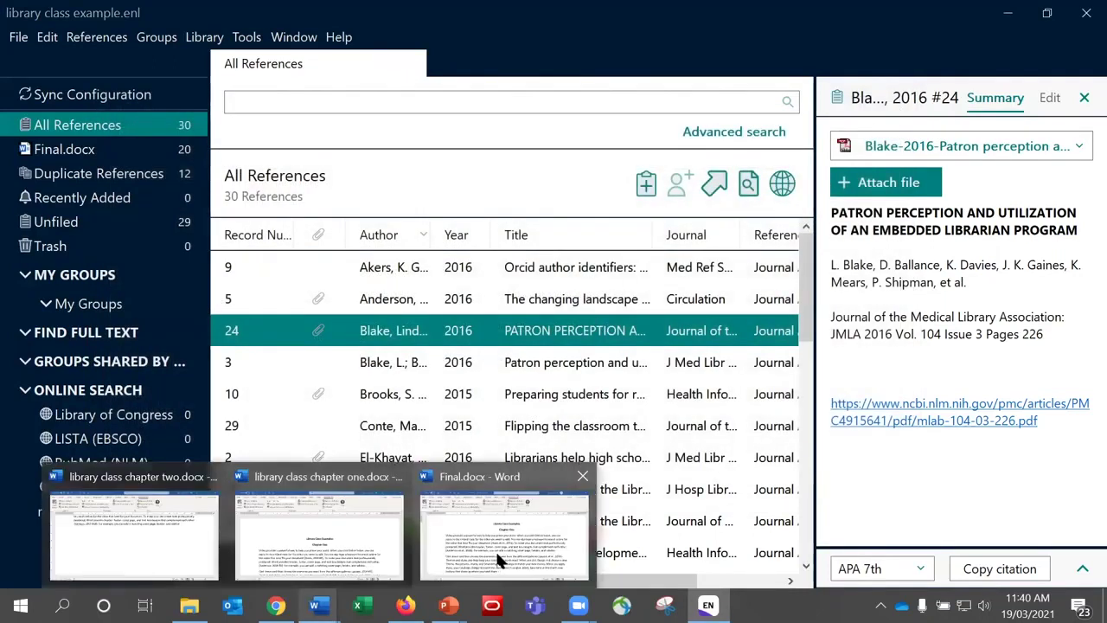
left_click(500, 536)
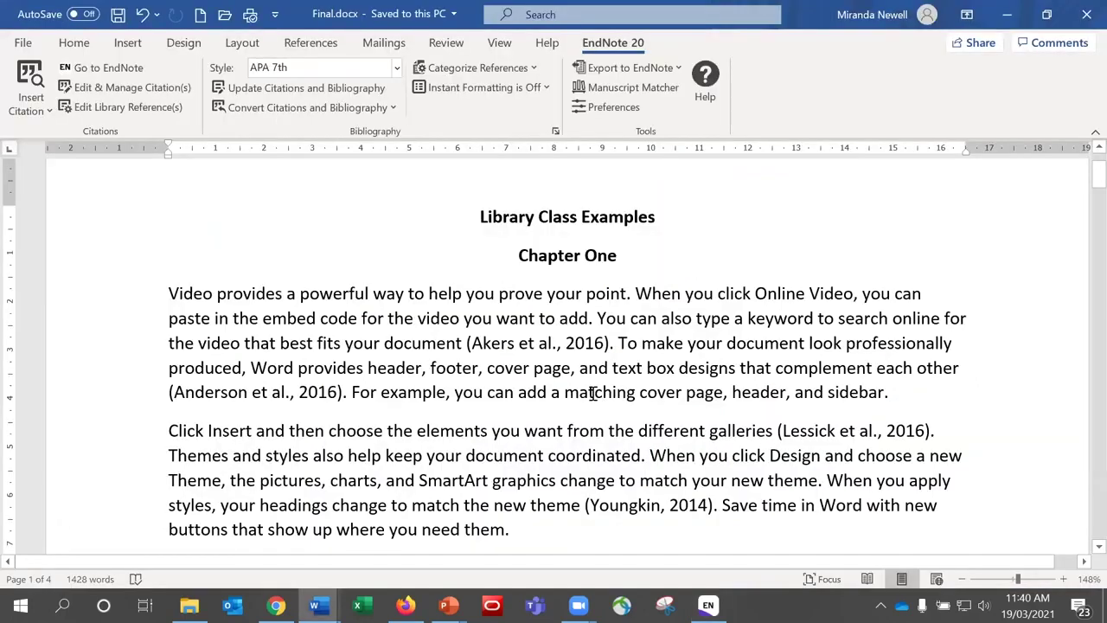
left_click_drag(1095, 181, 1081, 242)
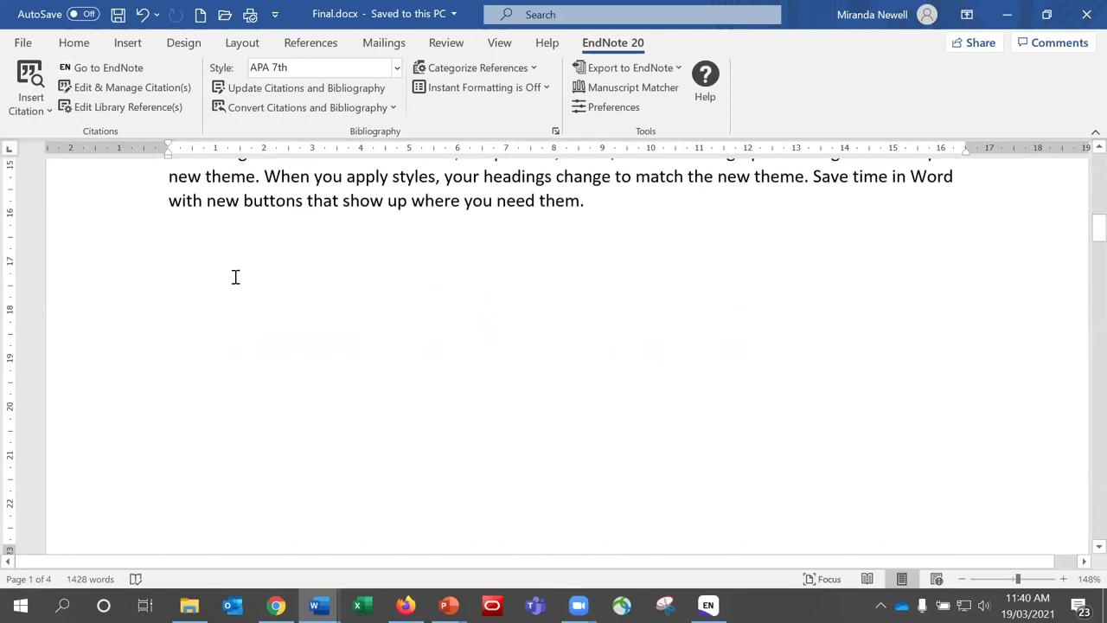
left_click(174, 231)
left_click(239, 48)
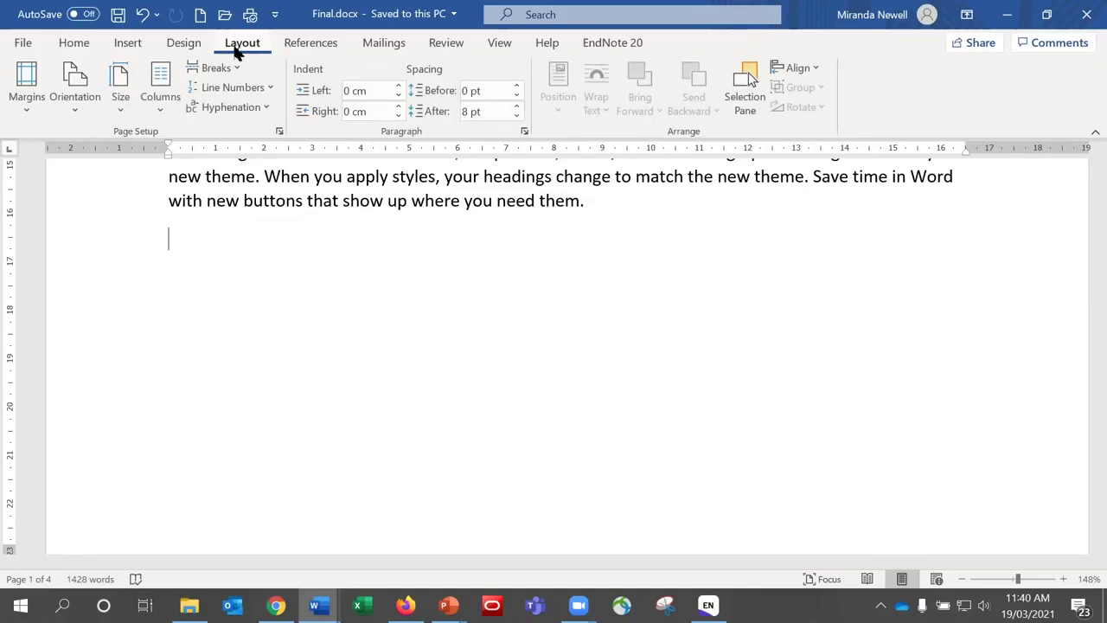
left_click(235, 70)
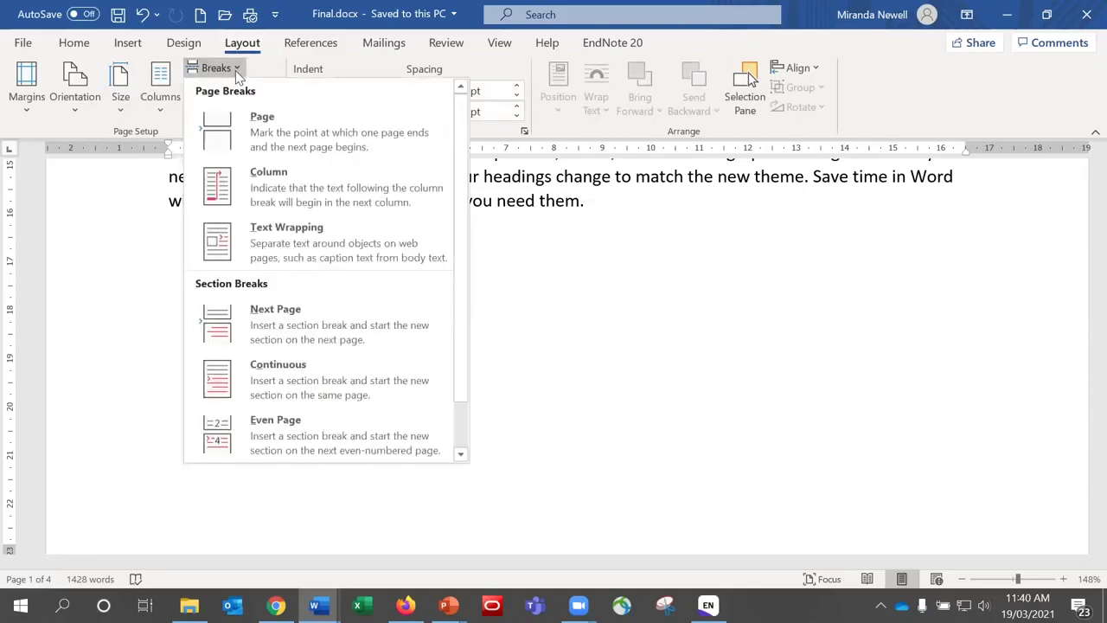
left_click(298, 318)
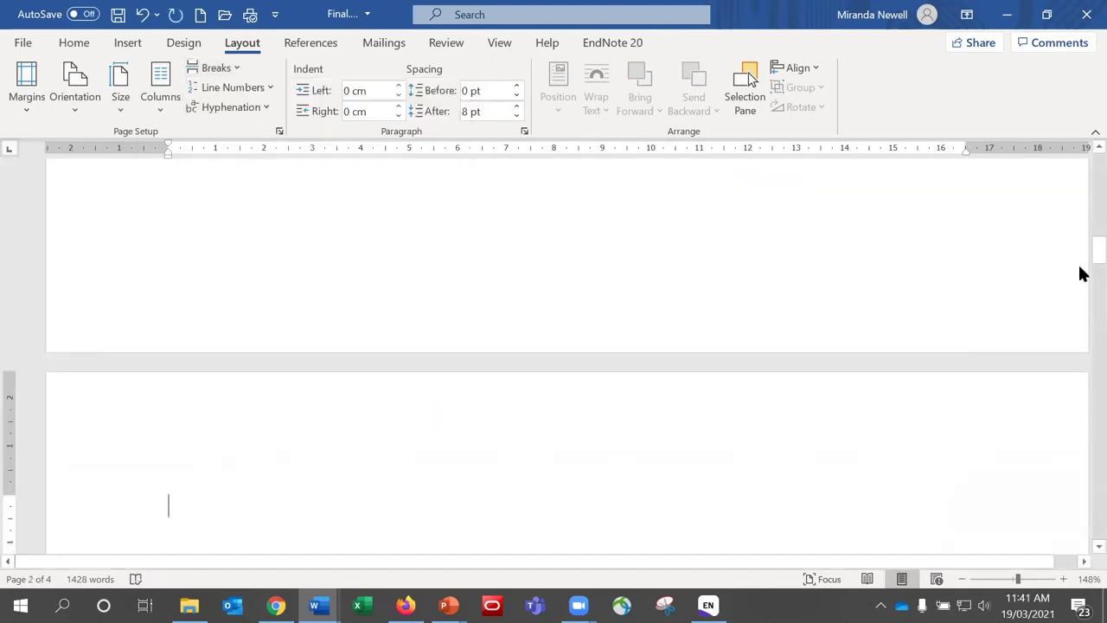
Insert a Next Page section break below the last paragraph of chapter two
scroll(1083, 273, "down", 5)
left_click_drag(1083, 277, 1080, 344)
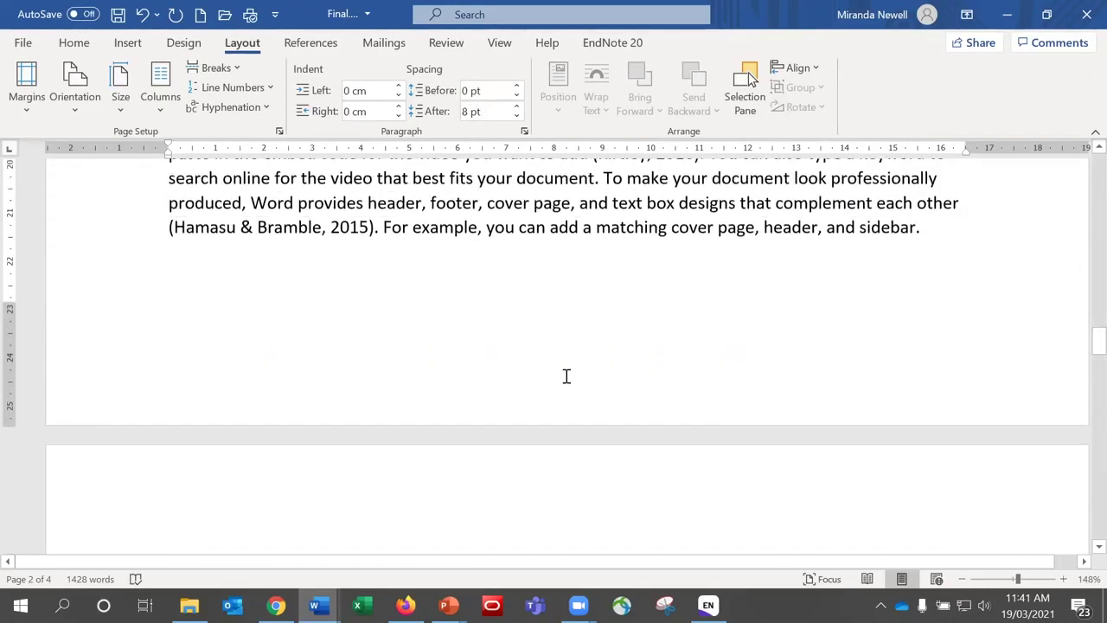
left_click(175, 267)
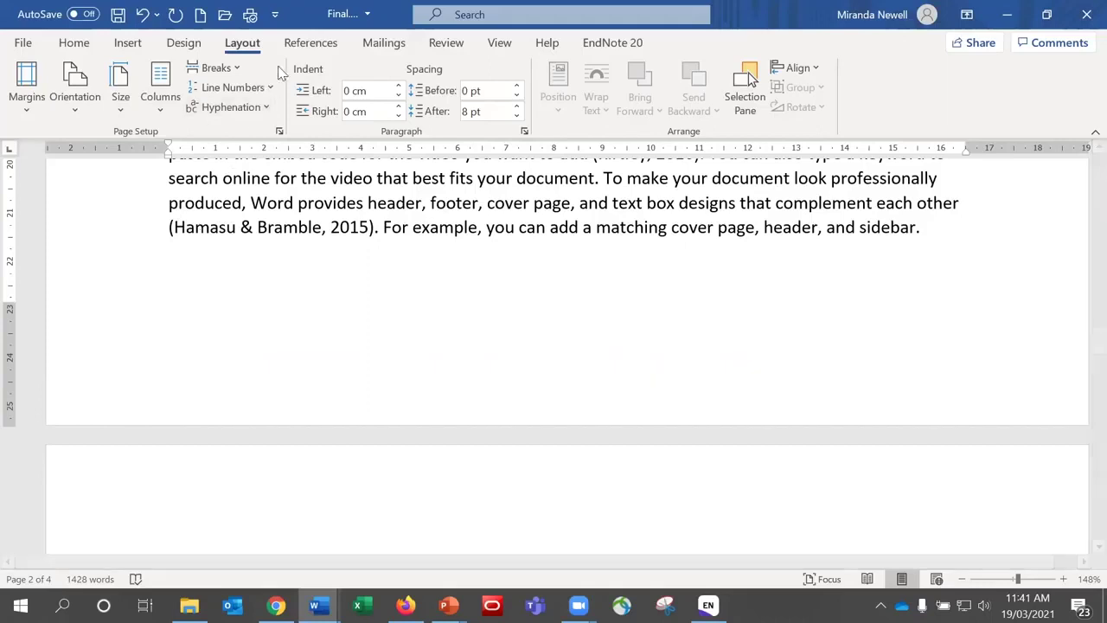
left_click(239, 66)
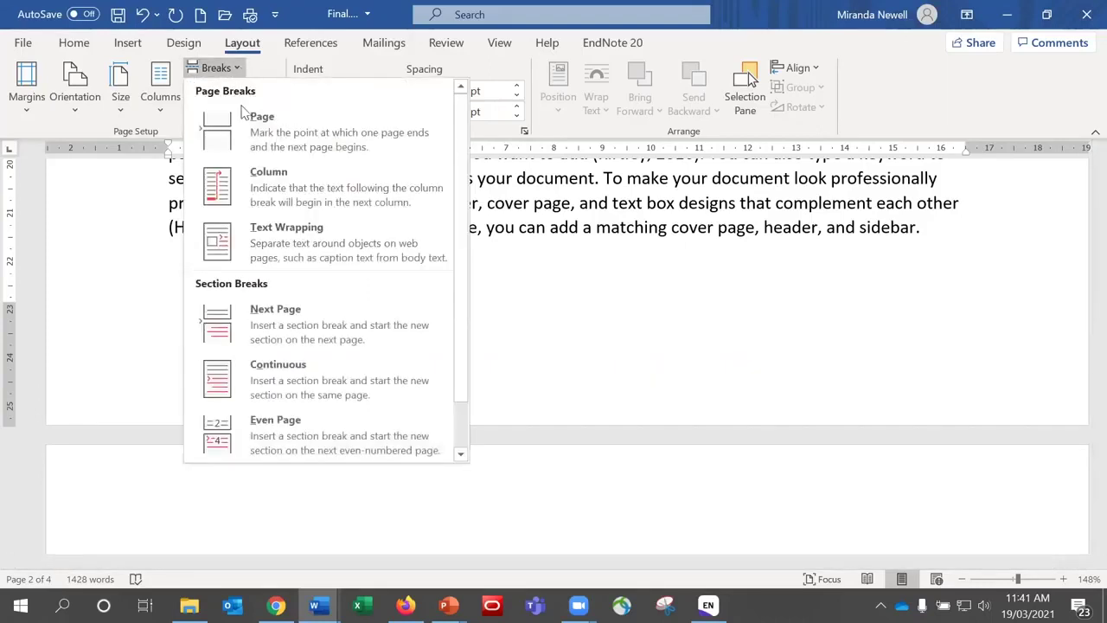
left_click(267, 308)
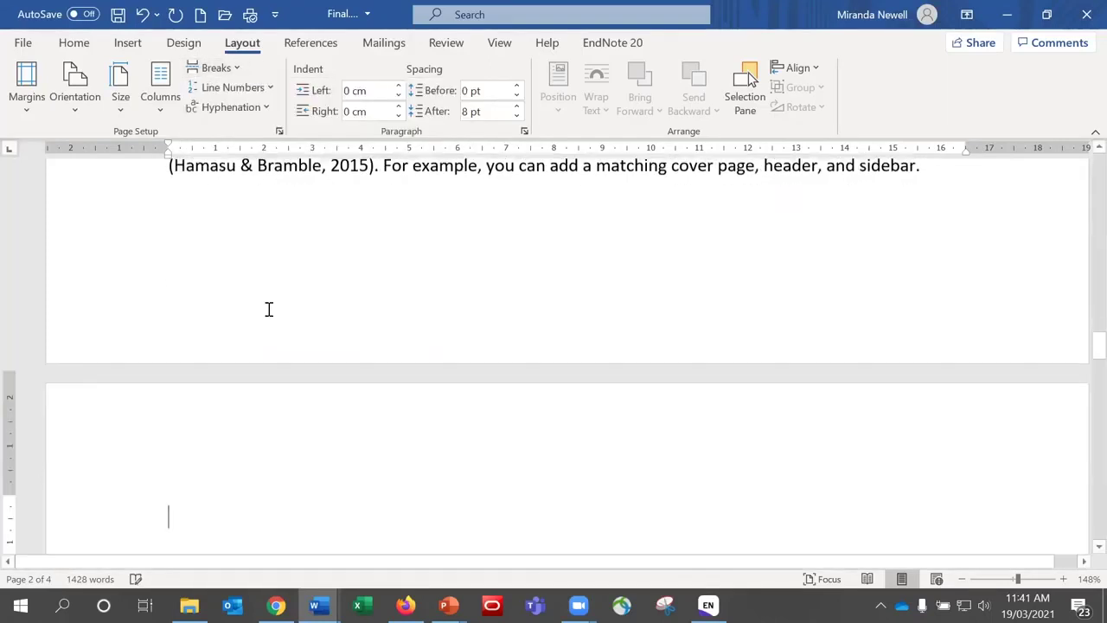
Change the EndNote citation style of the Final document to APA 6th (sections)
left_click(609, 44)
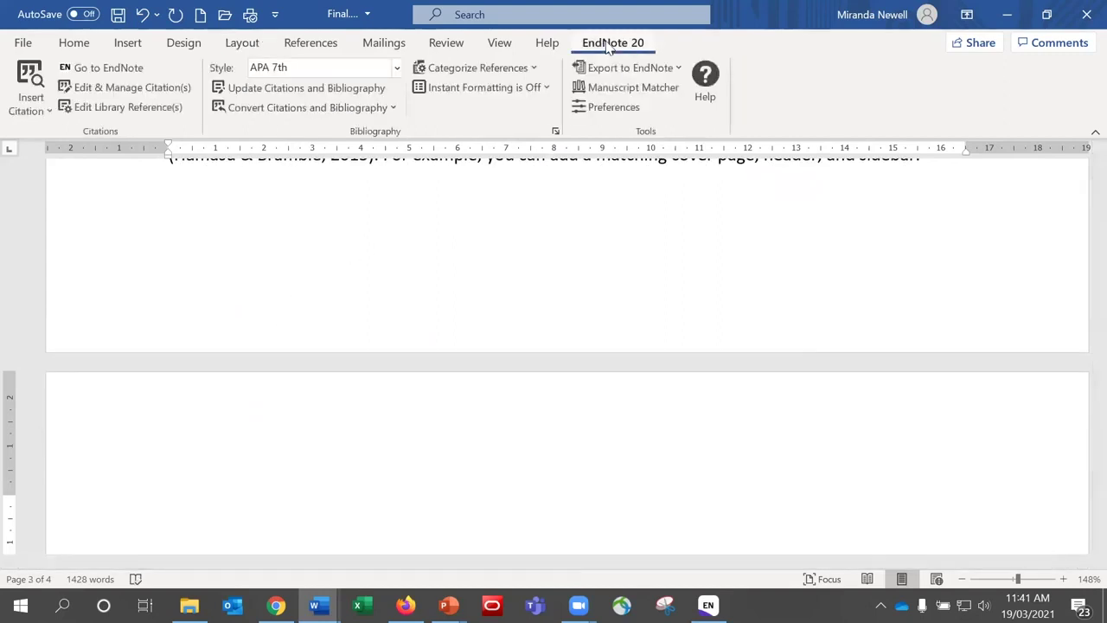
left_click(398, 67)
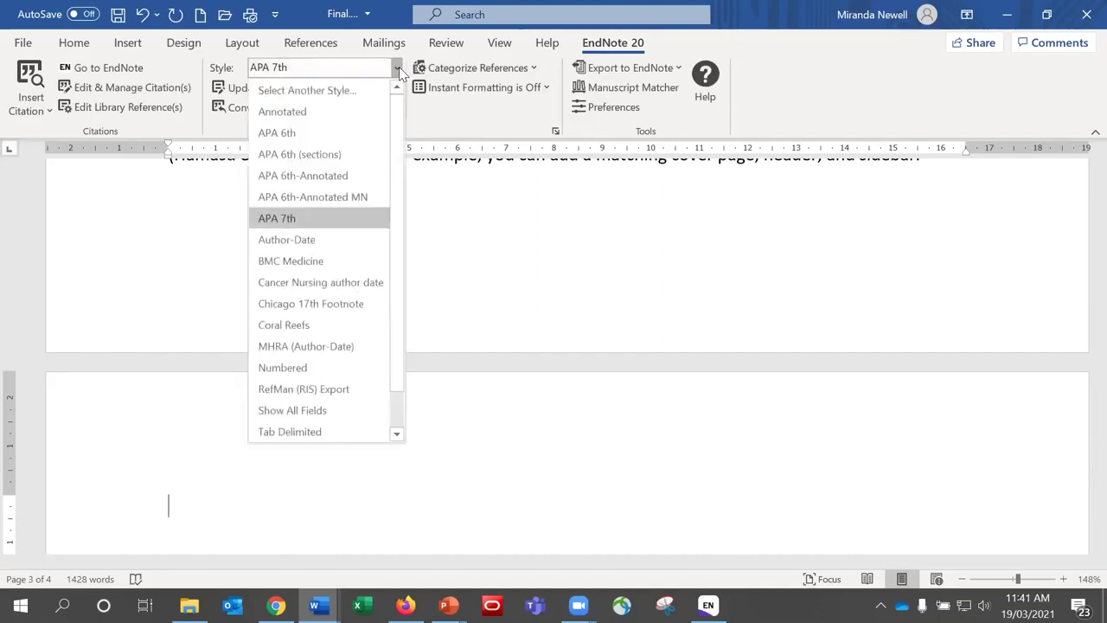
left_click(351, 156)
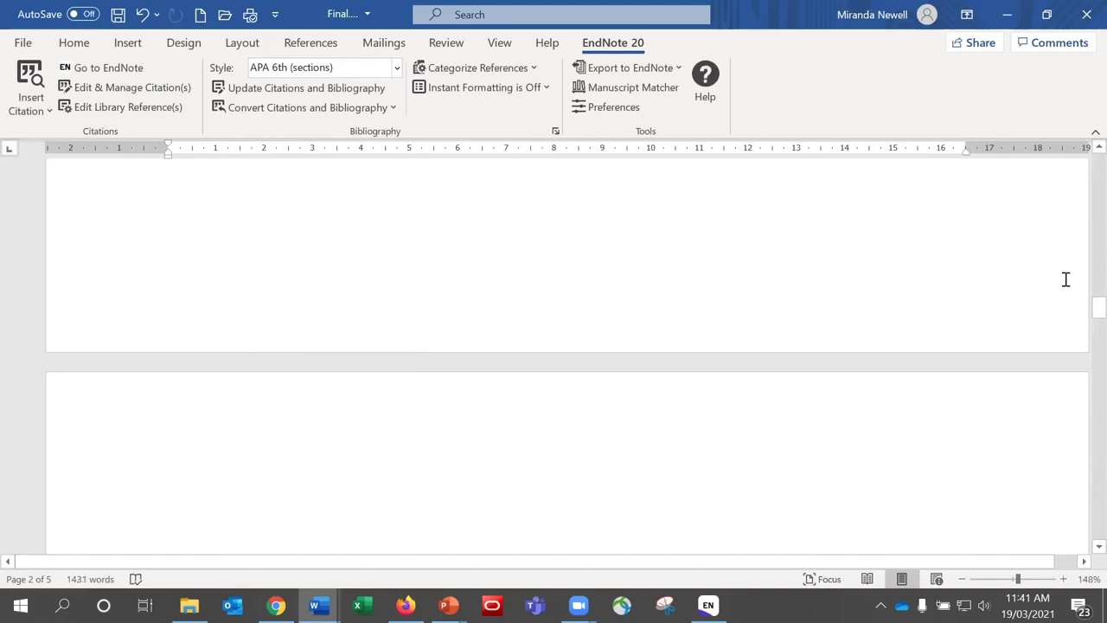
Return to the first citation in chapter one and save the Final document
left_click_drag(1079, 316, 1079, 162)
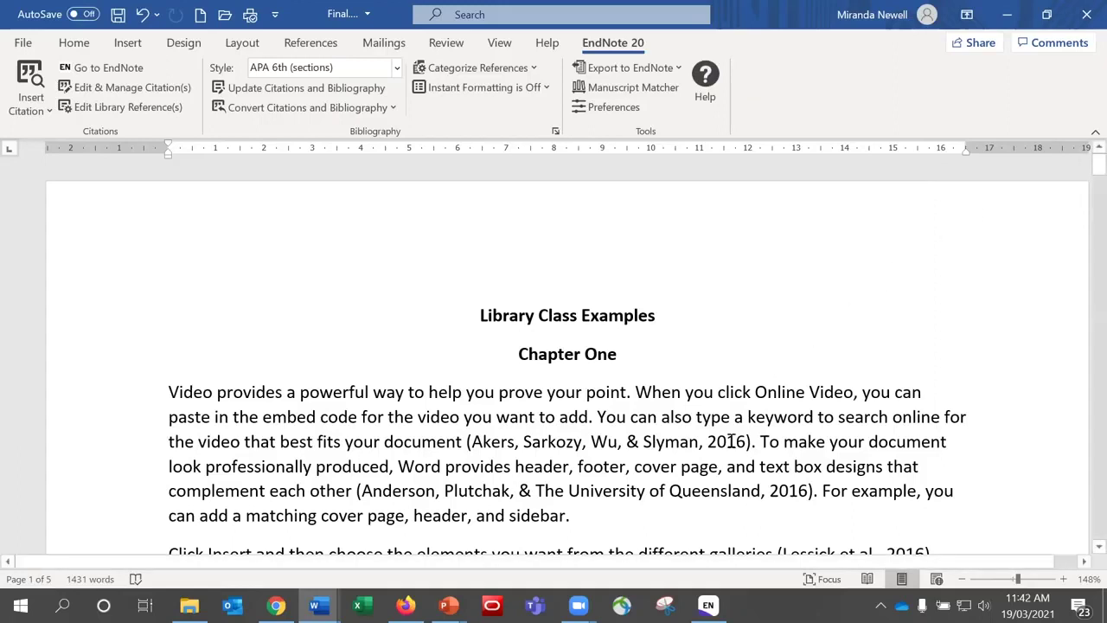
left_click(731, 441)
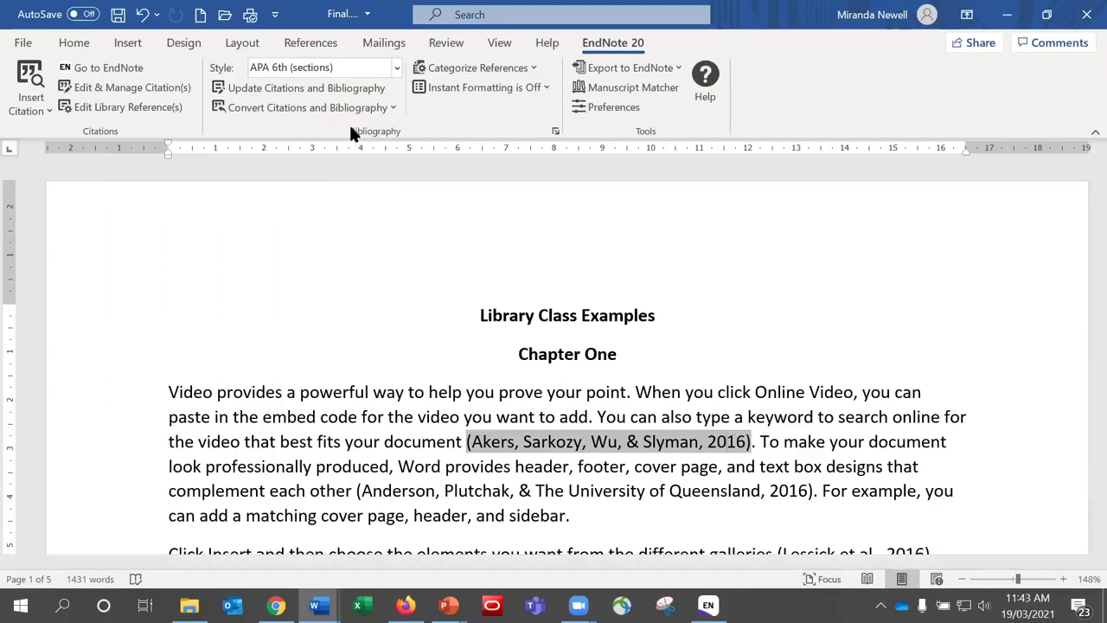
left_click(120, 17)
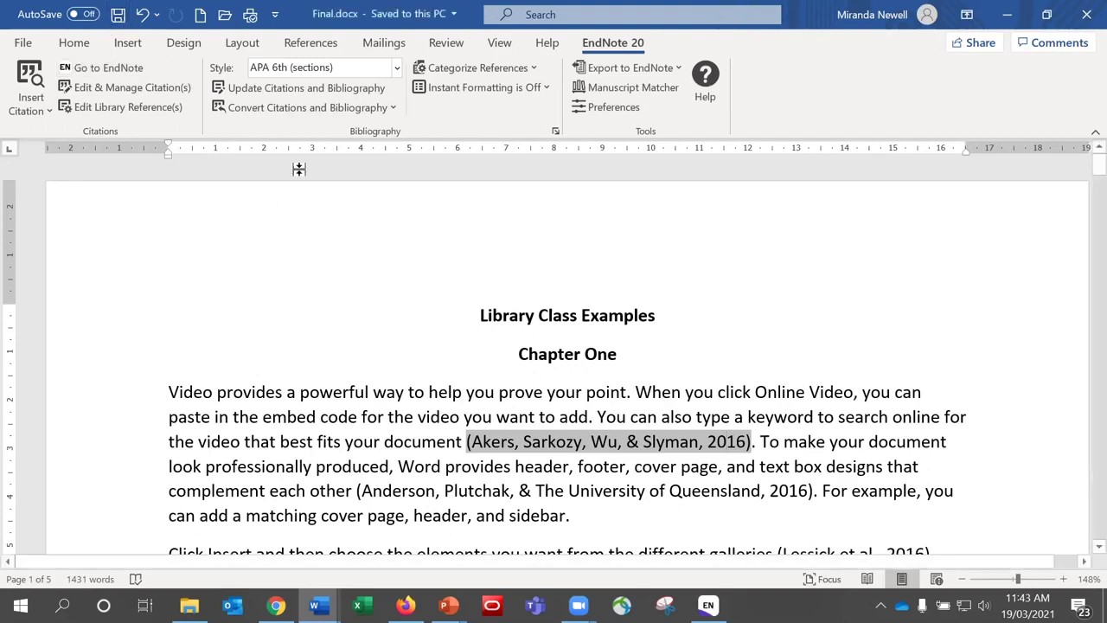
Convert the Final document's EndNote citations and bibliography to plain text in a new copy, and view that copy
left_click(391, 109)
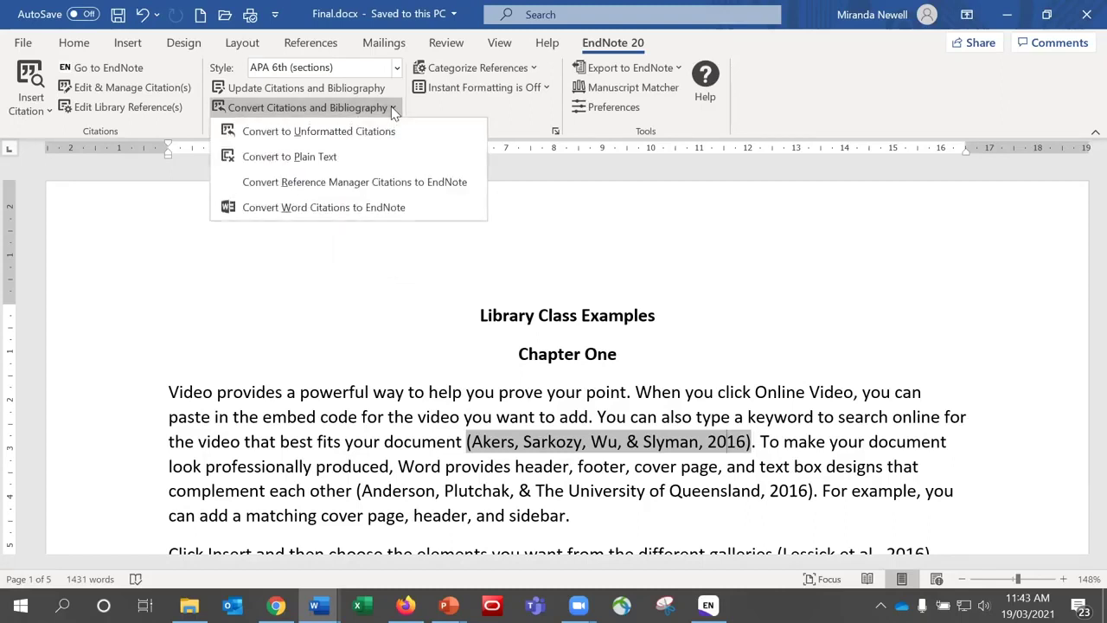
left_click(336, 160)
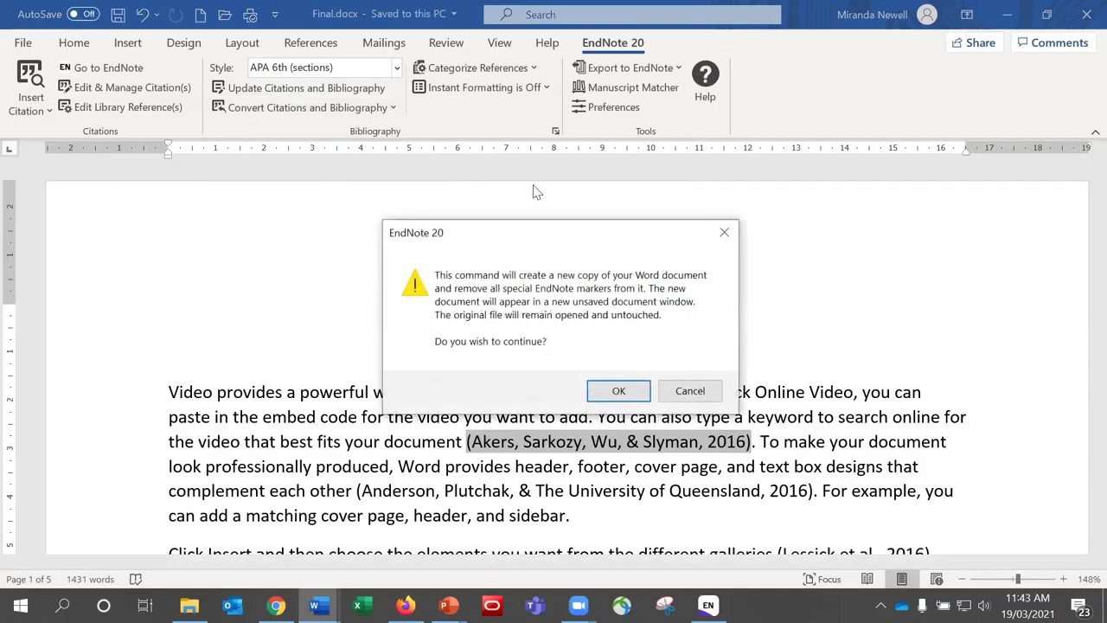
left_click(621, 390)
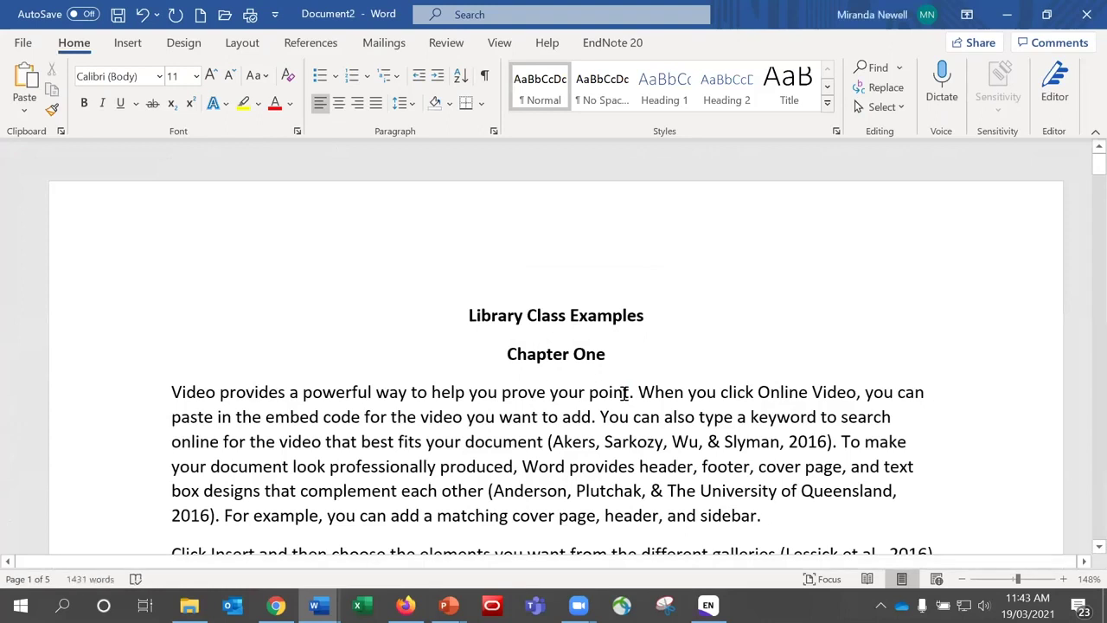
mouse_move(317, 605)
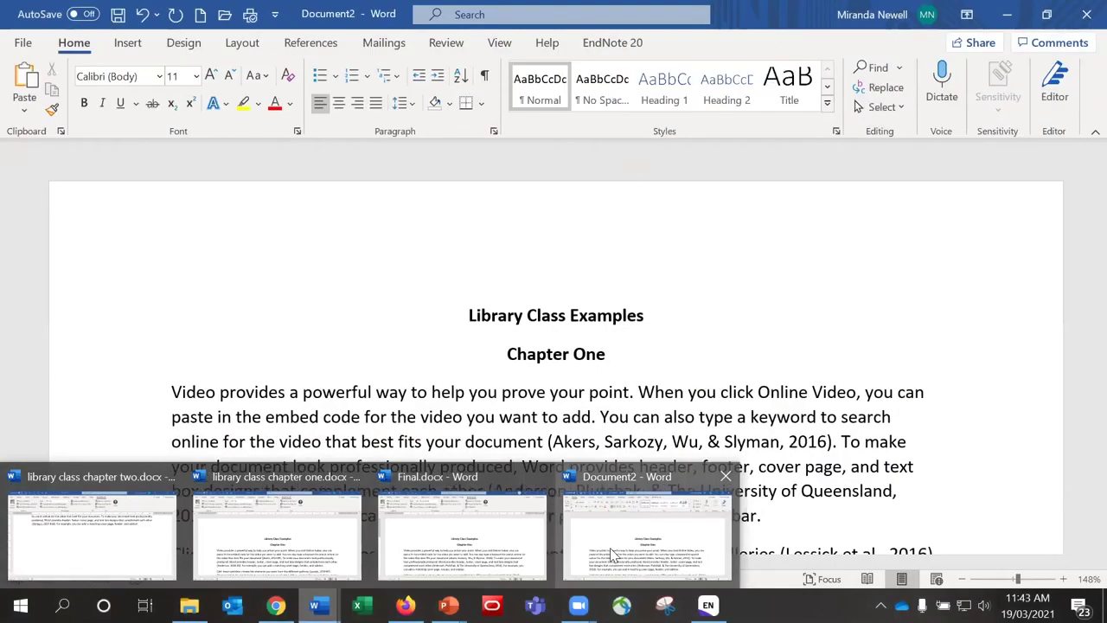
left_click(611, 553)
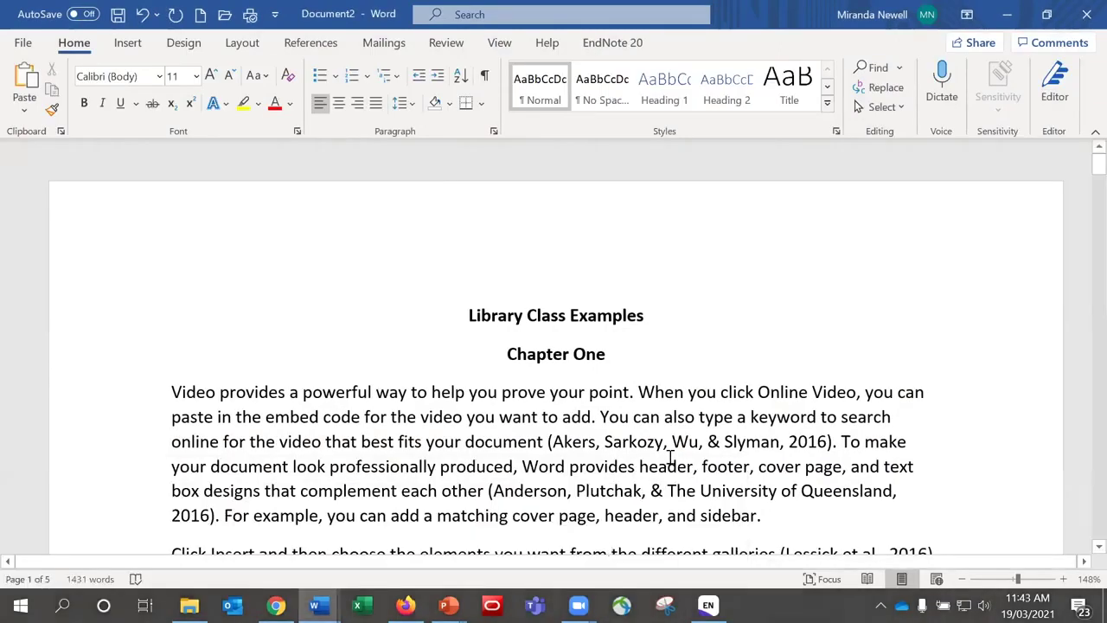
left_click(1098, 546)
left_click(892, 498)
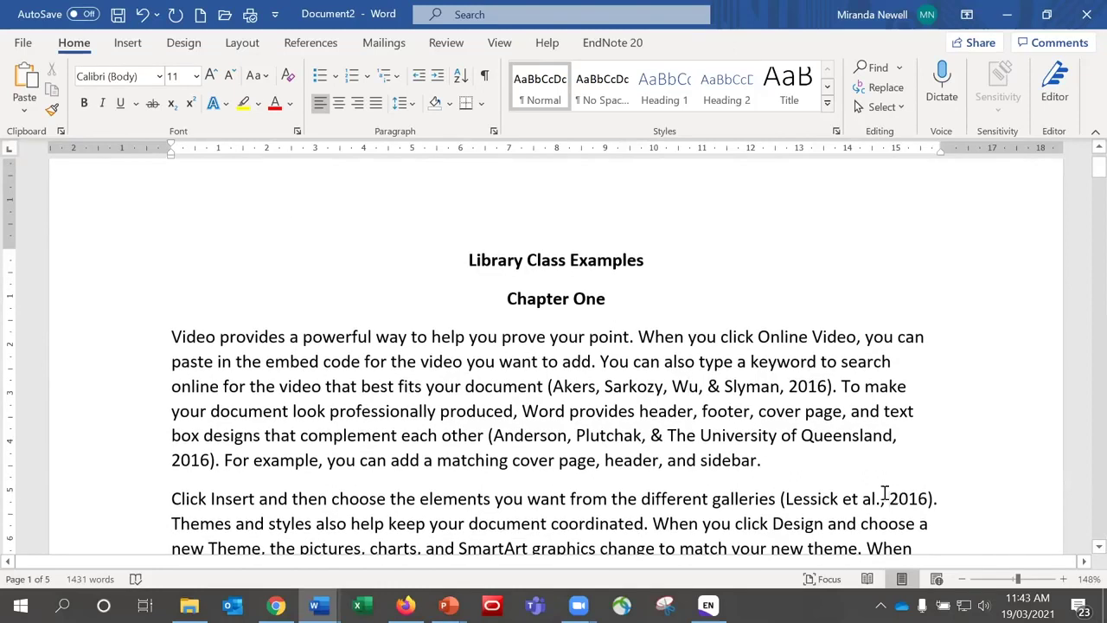
Save the plain-text copy as "Final plain text" in the EndNote Thesis Writing folder on the Desktop
left_click(13, 47)
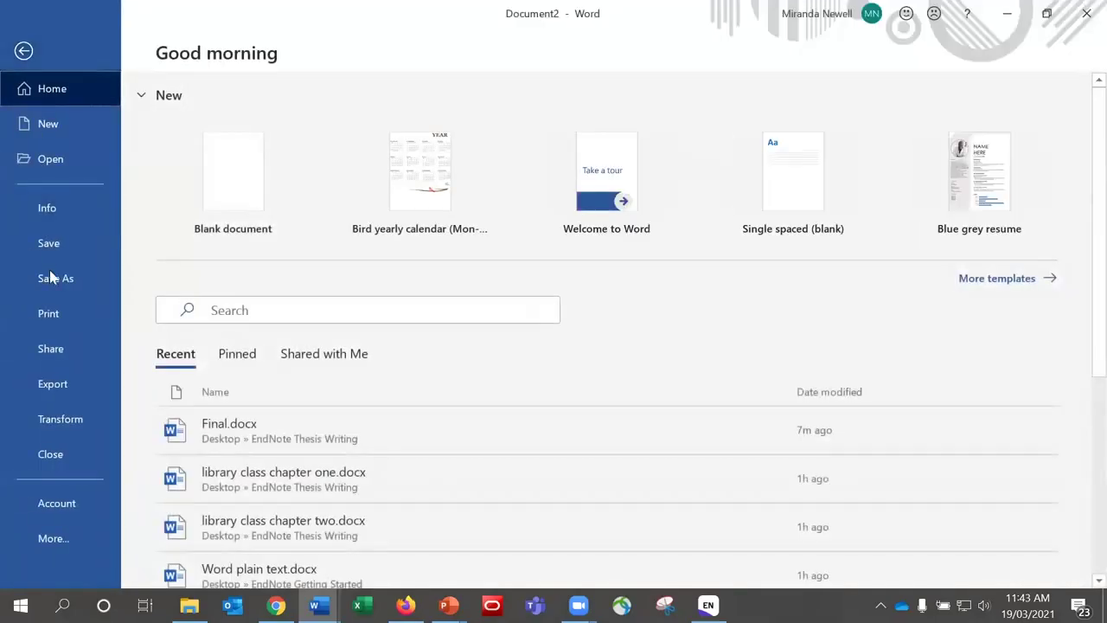
left_click(50, 279)
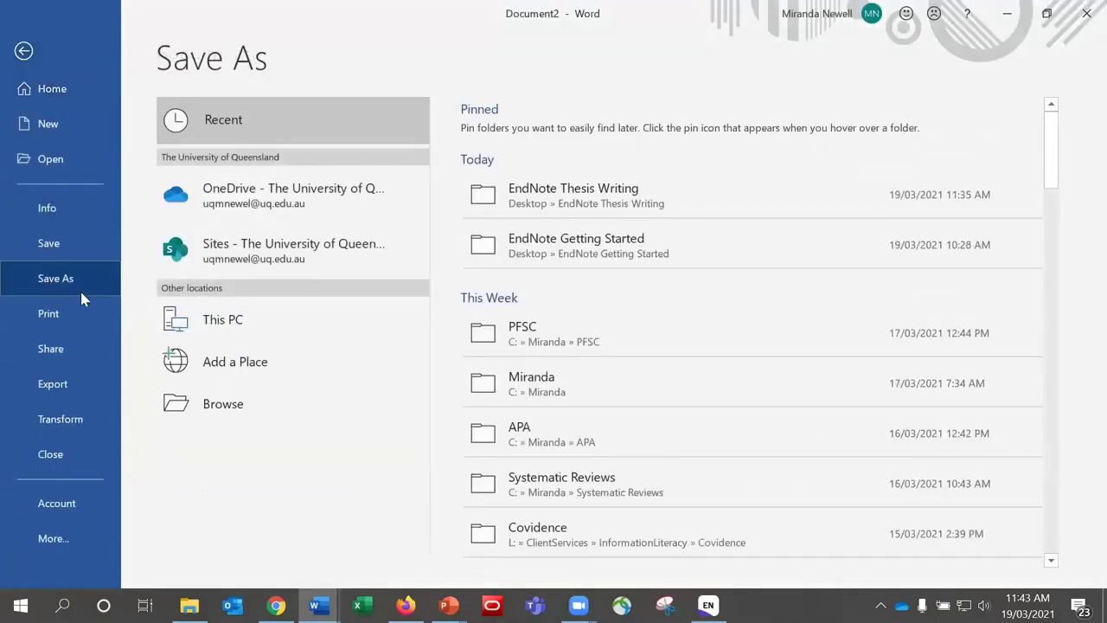
left_click(247, 406)
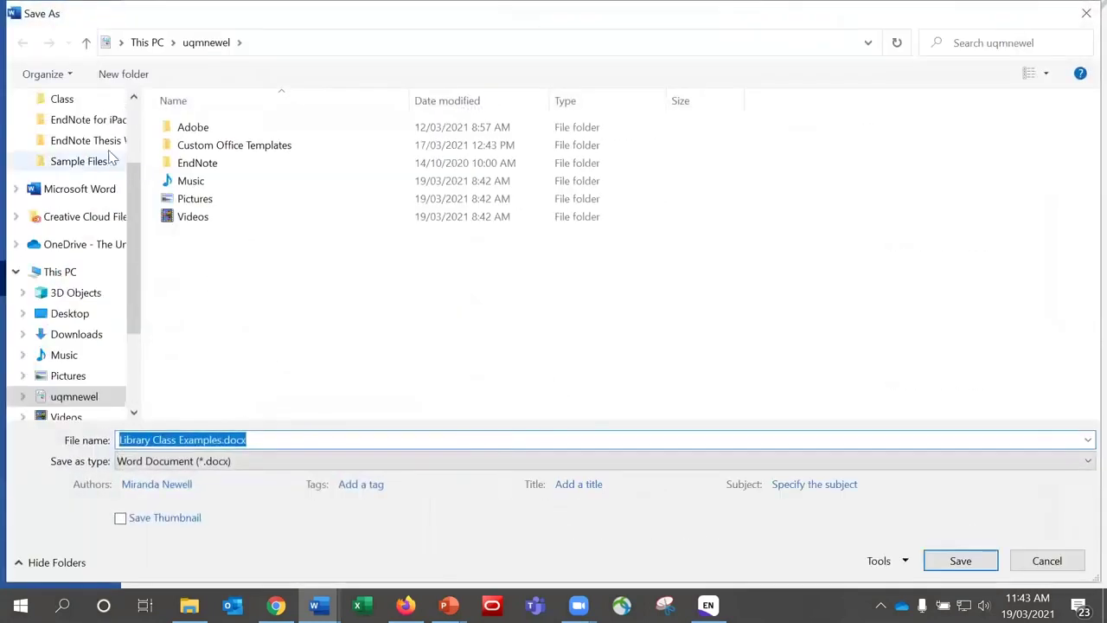
scroll(138, 191, "up", 2)
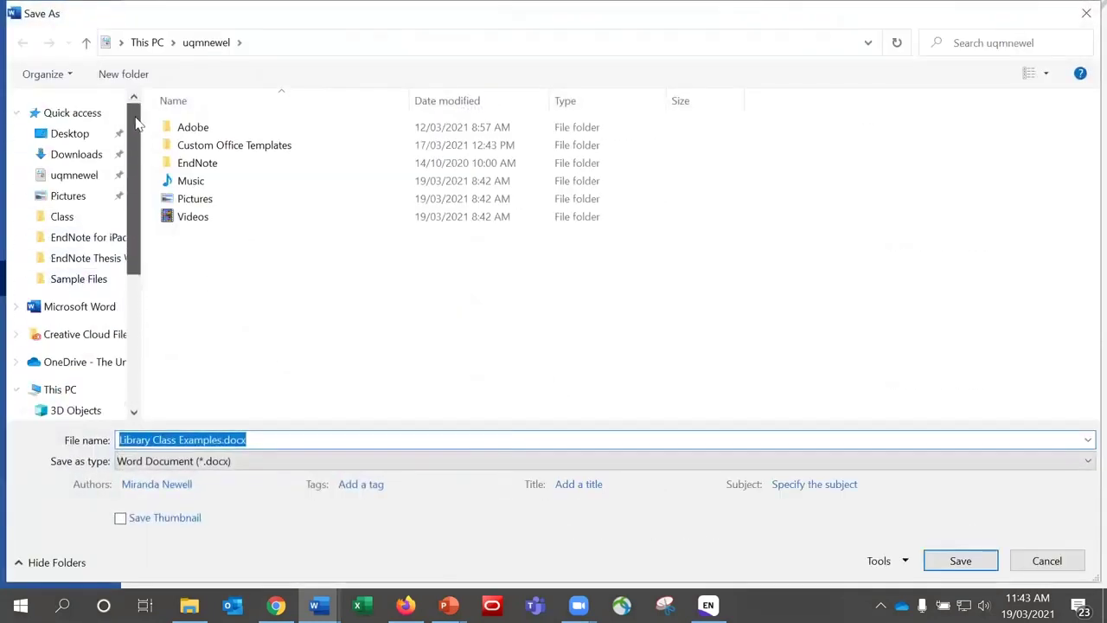
left_click(88, 136)
double_click(216, 162)
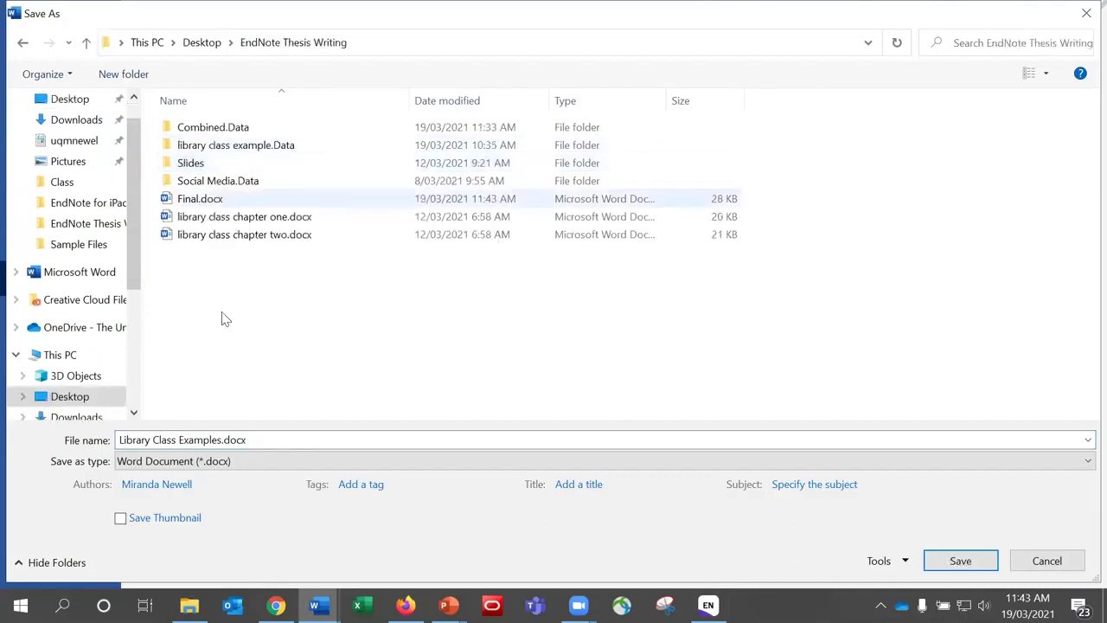
left_click(279, 445)
type("Fi")
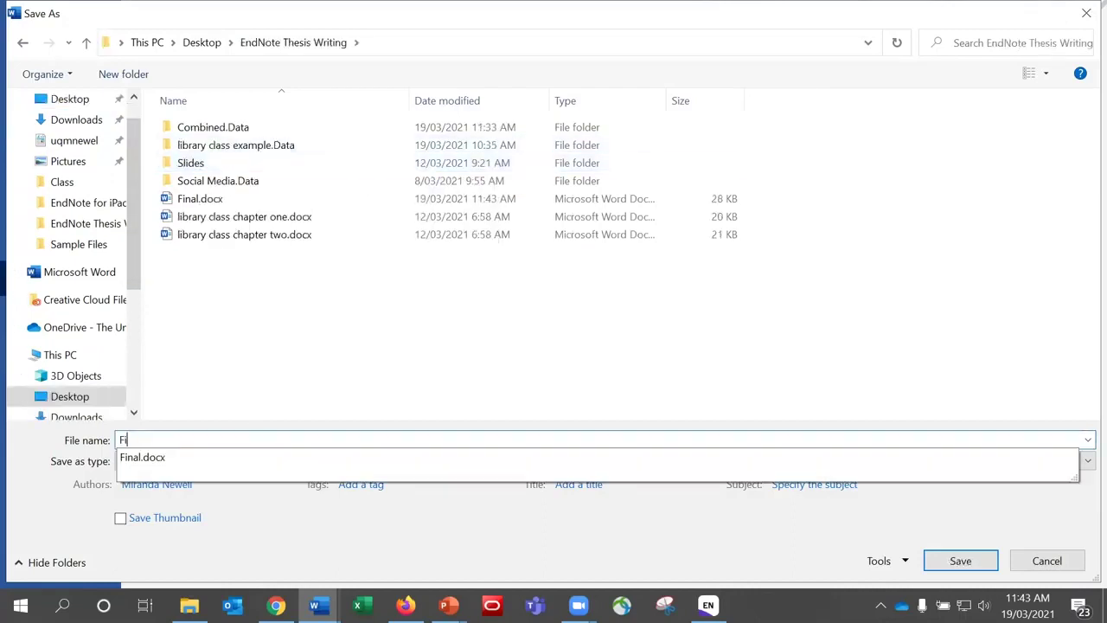
type("nal plain text")
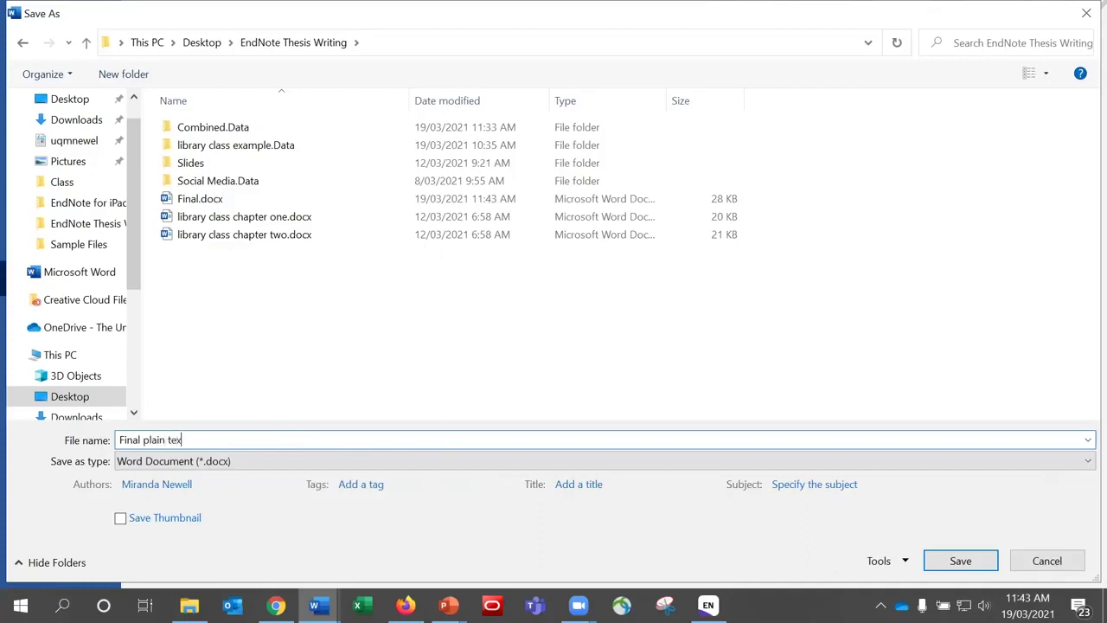
left_click(960, 560)
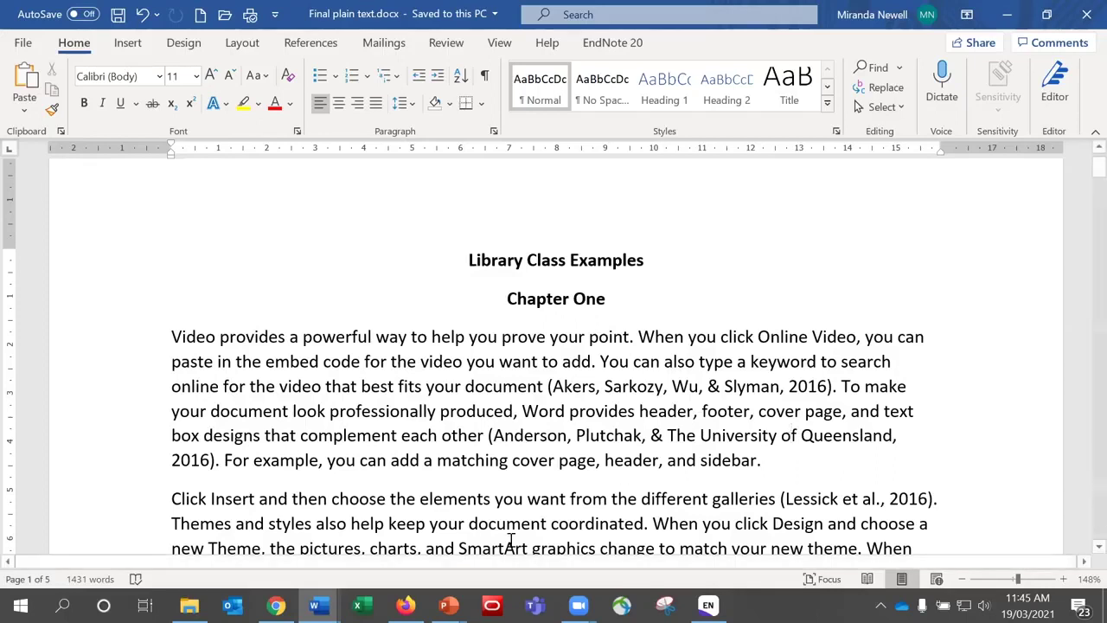
Switch to EndNote and recover the Combined.enl library into a new library named Combined-Saved.enl in the EndNote Thesis Writing folder
key("alt+Tab")
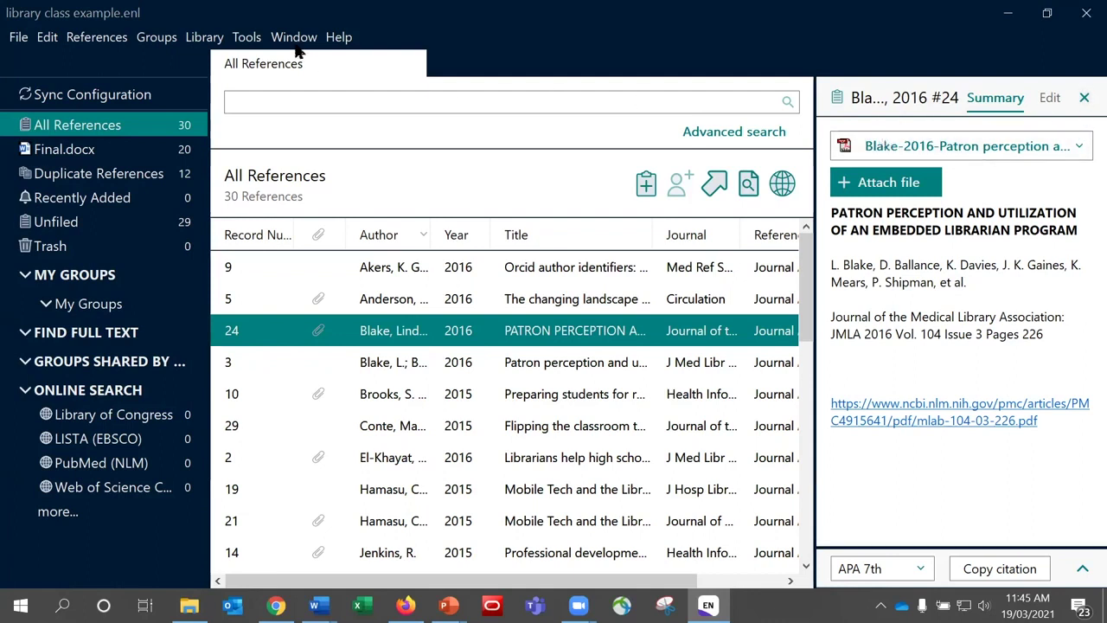
left_click(247, 37)
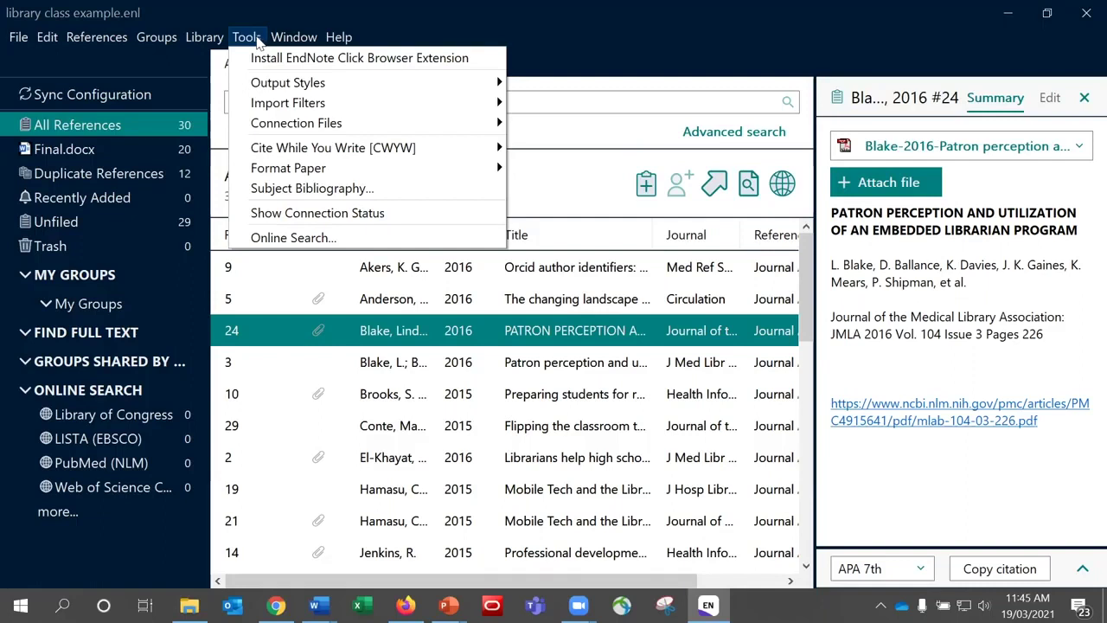
mouse_move(223, 42)
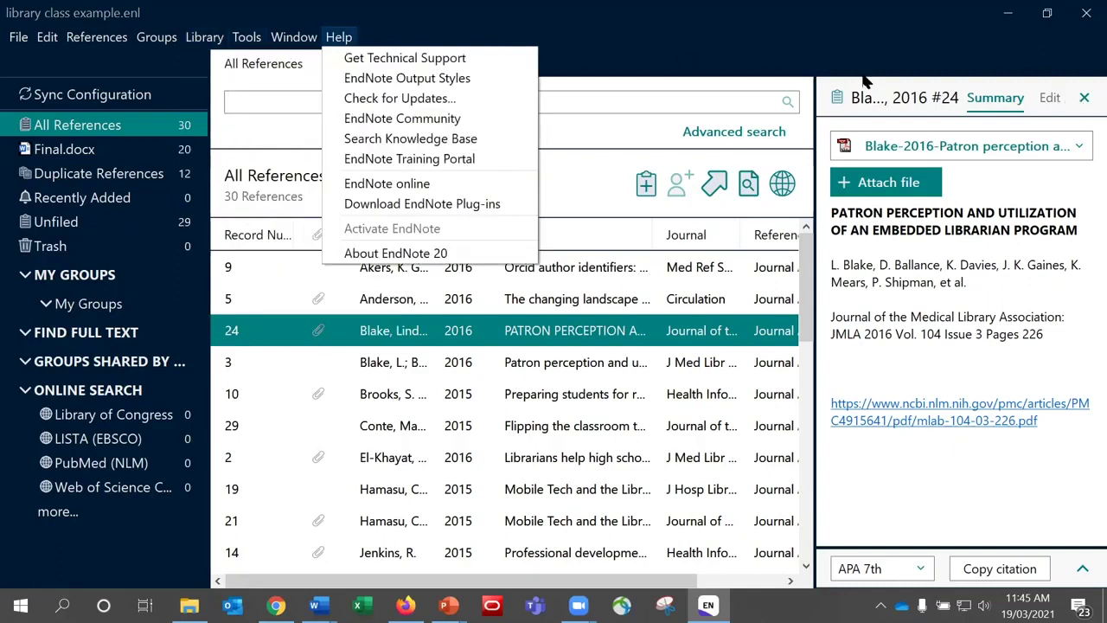
left_click(206, 38)
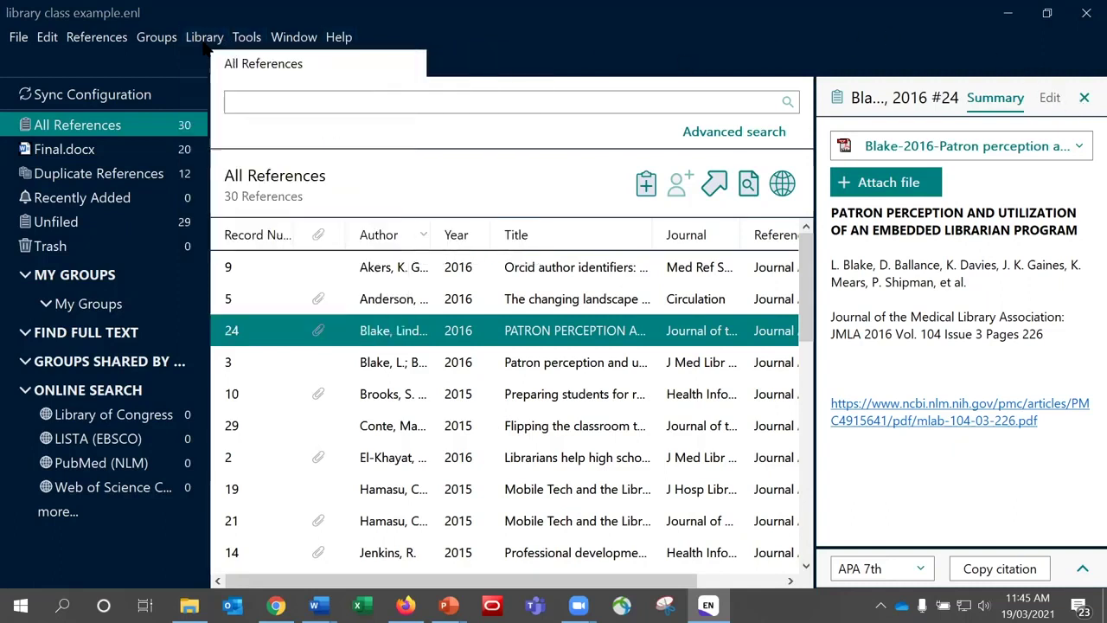
left_click(206, 39)
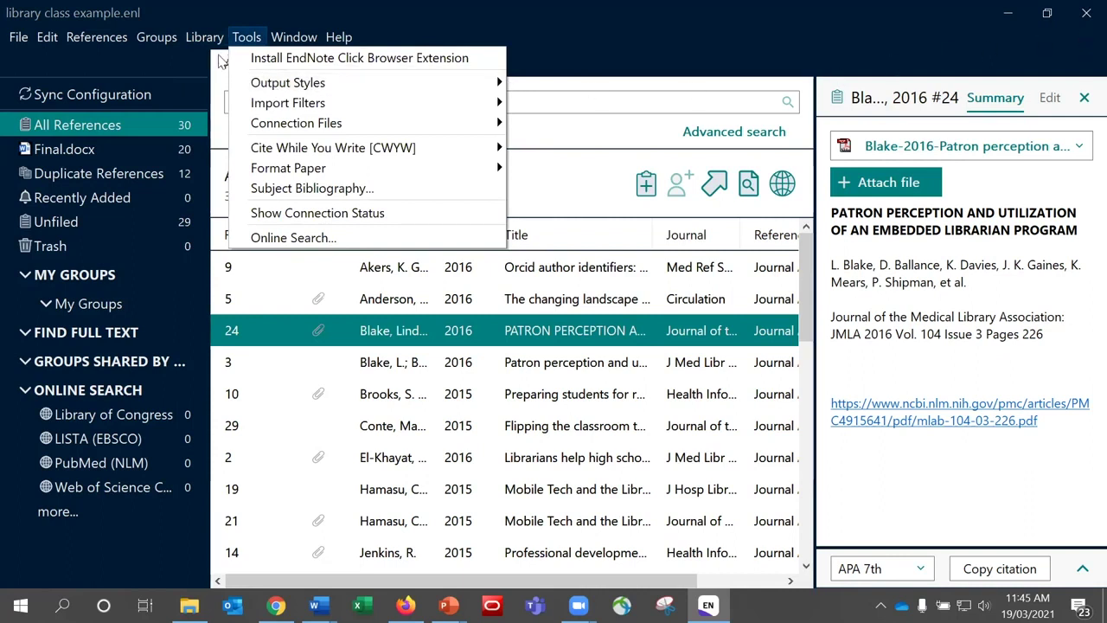
mouse_move(207, 49)
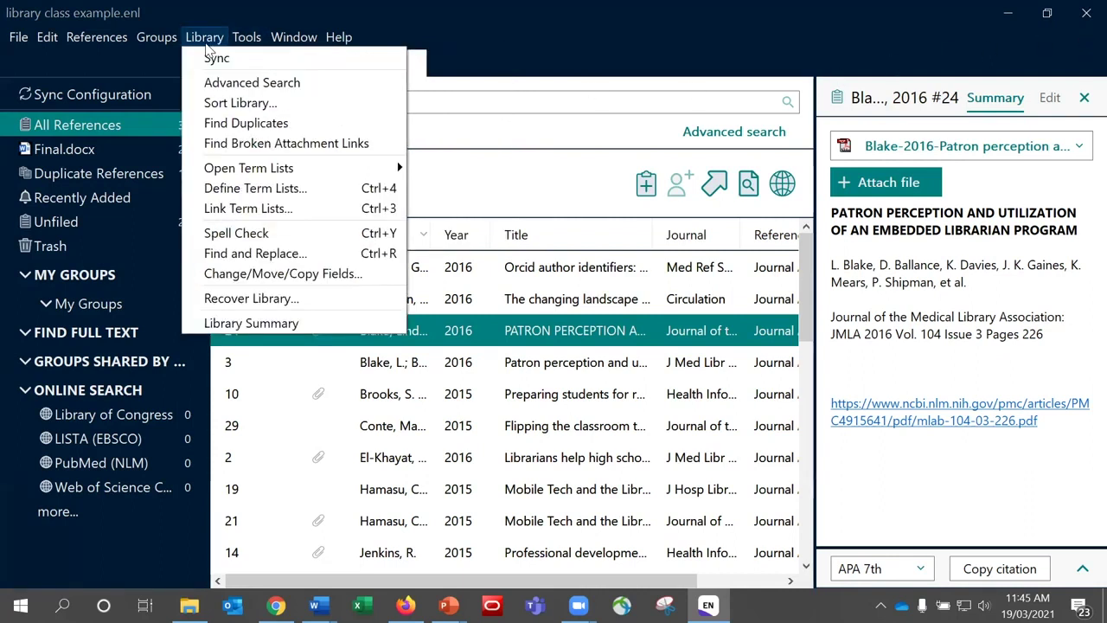
left_click(251, 298)
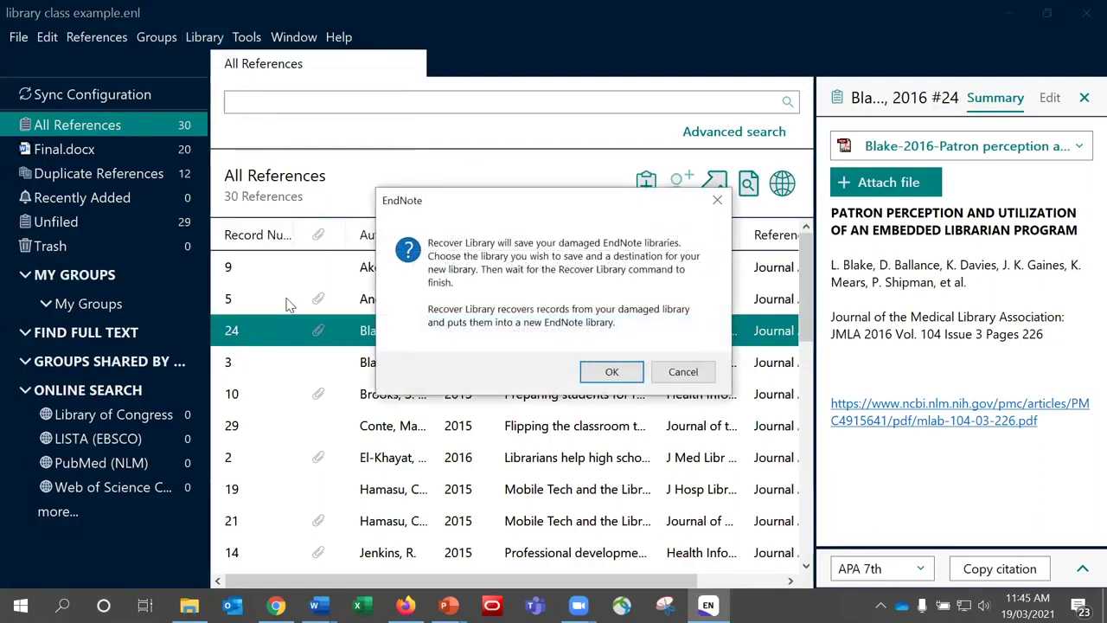
left_click(612, 372)
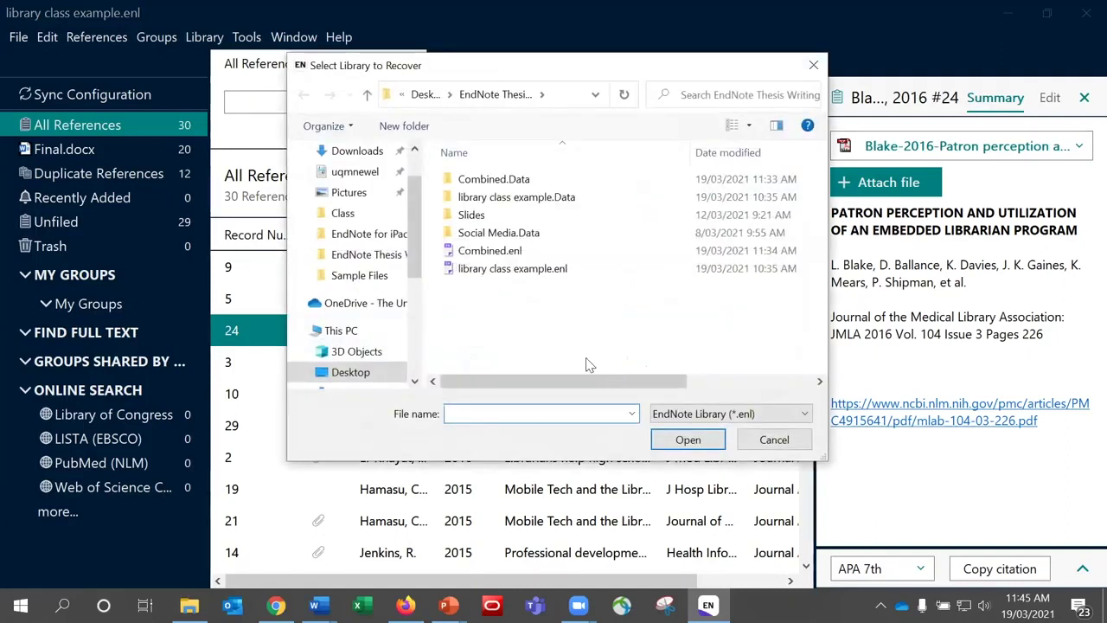
left_click(472, 257)
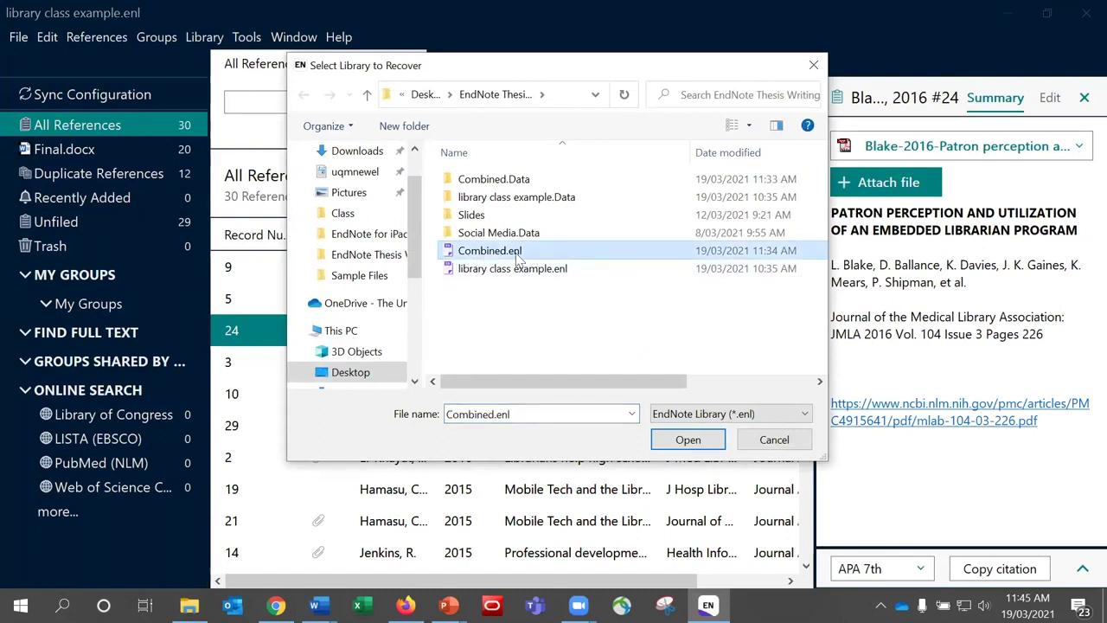
left_click(687, 439)
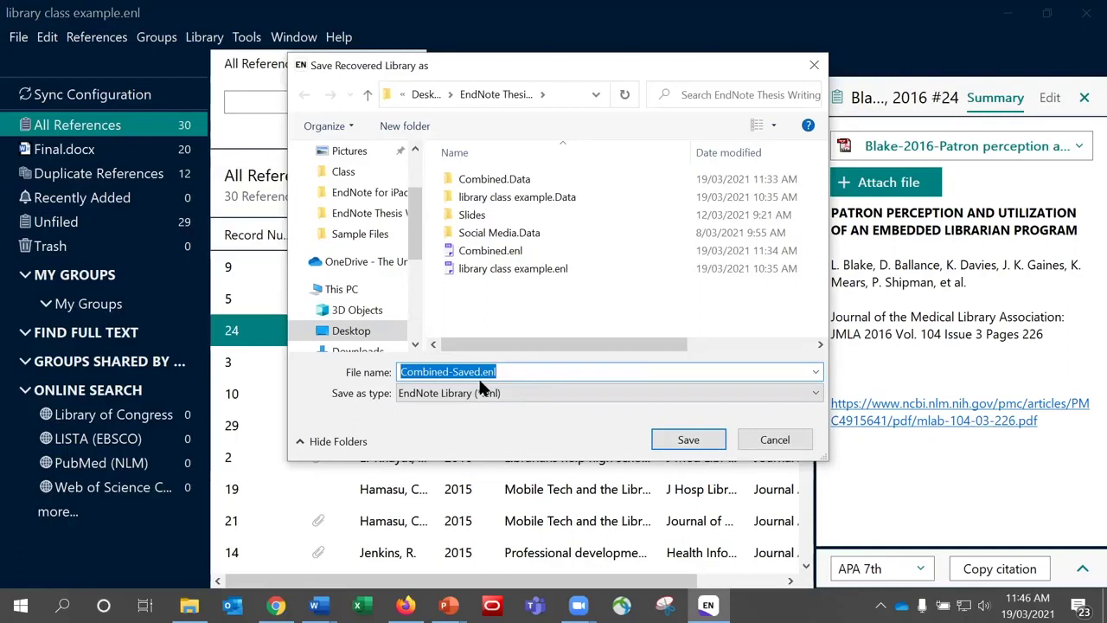
left_click(687, 441)
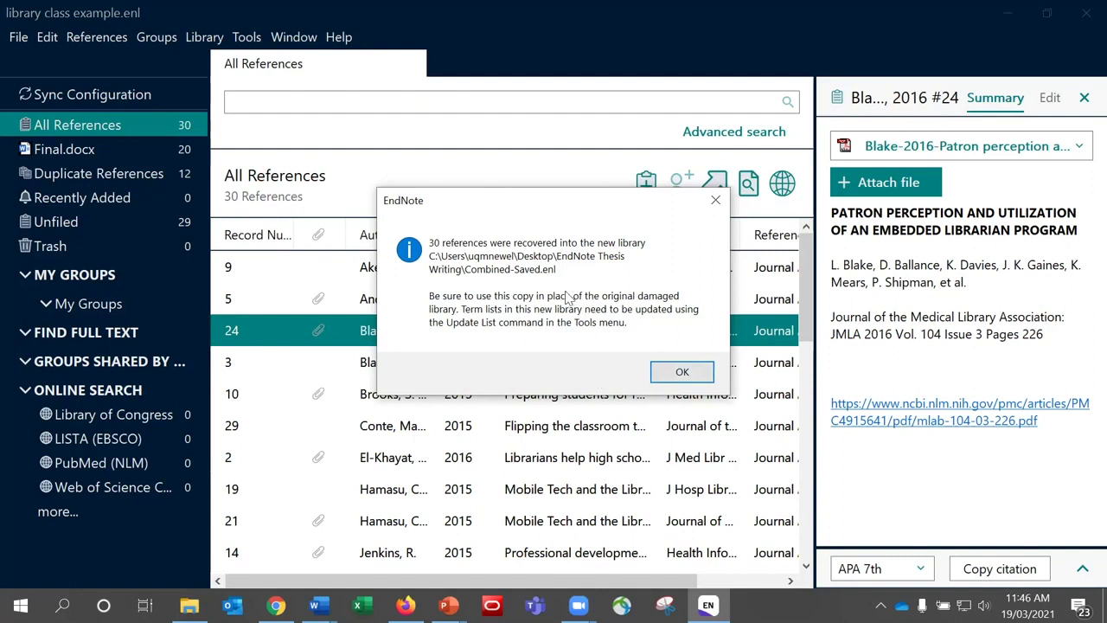
left_click(680, 372)
left_click(679, 372)
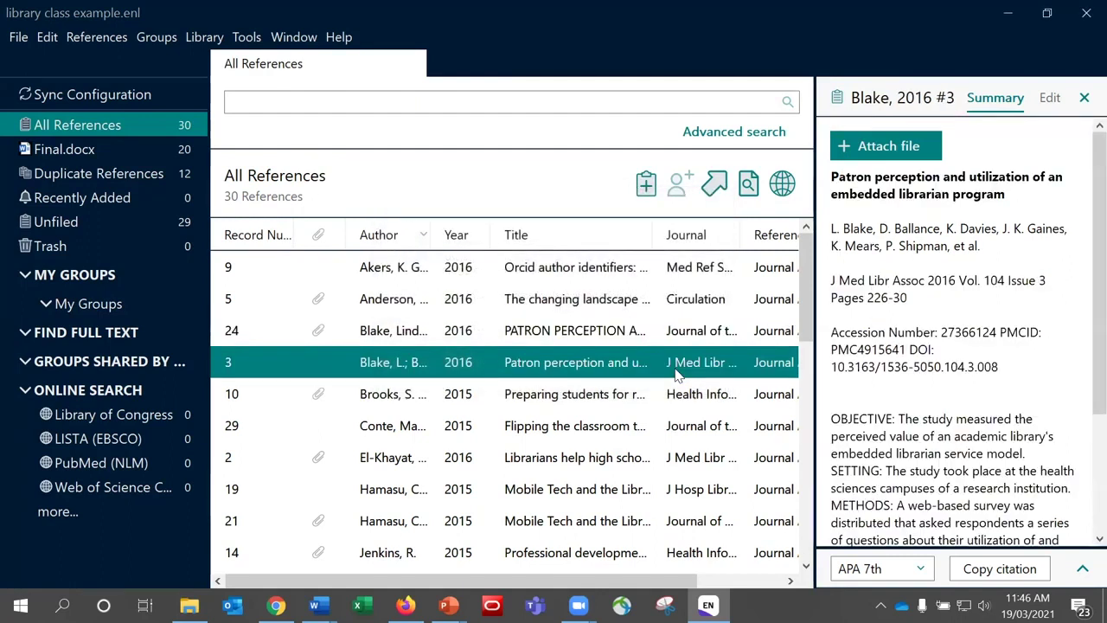
Look for the recovered library among the libraries available to open, and switch to File Explorer to examine the EndNote Thesis Writing folder
left_click(19, 36)
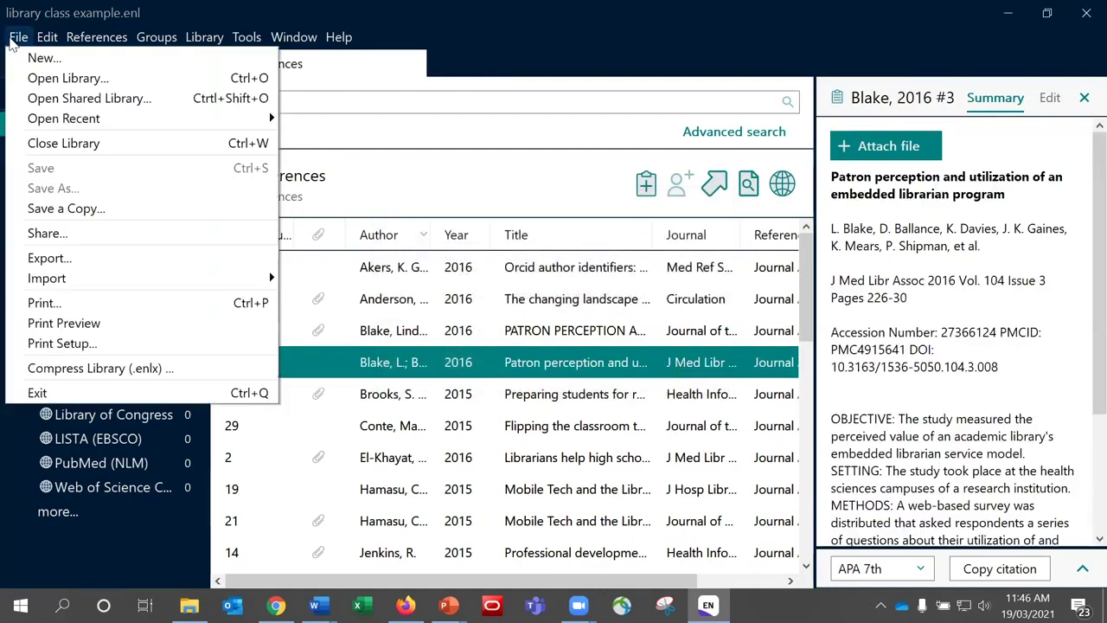
mouse_move(31, 116)
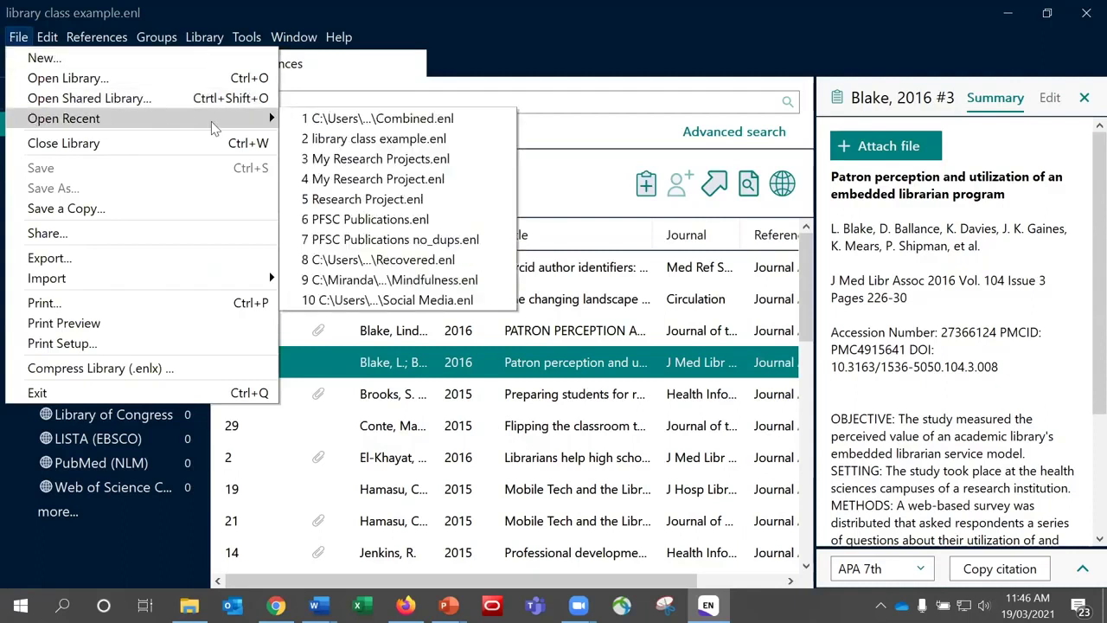
left_click(210, 78)
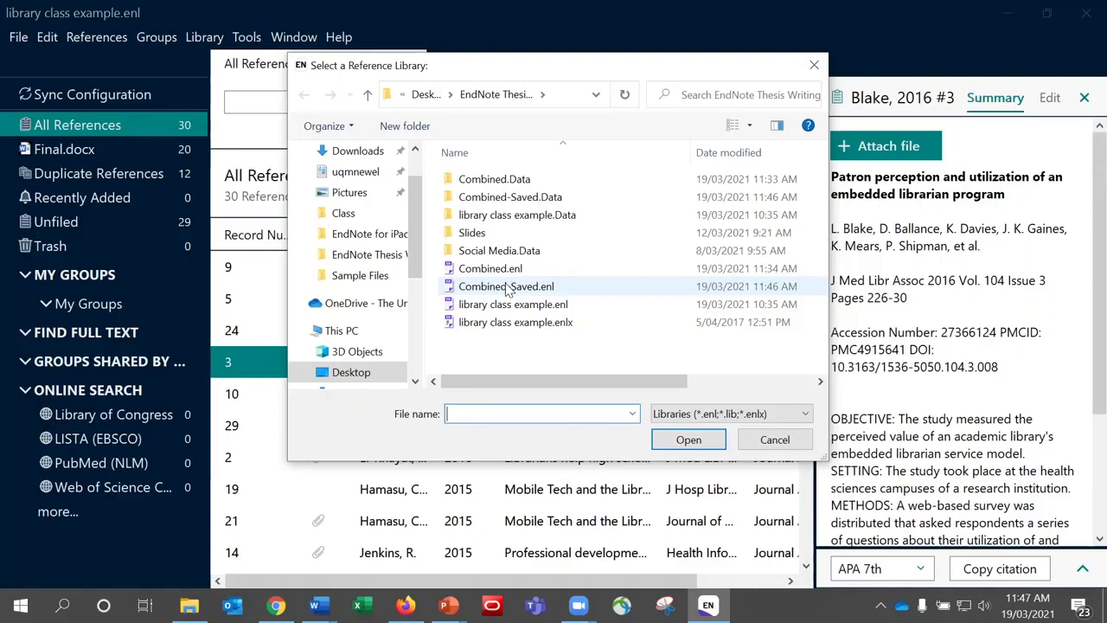
left_click(775, 440)
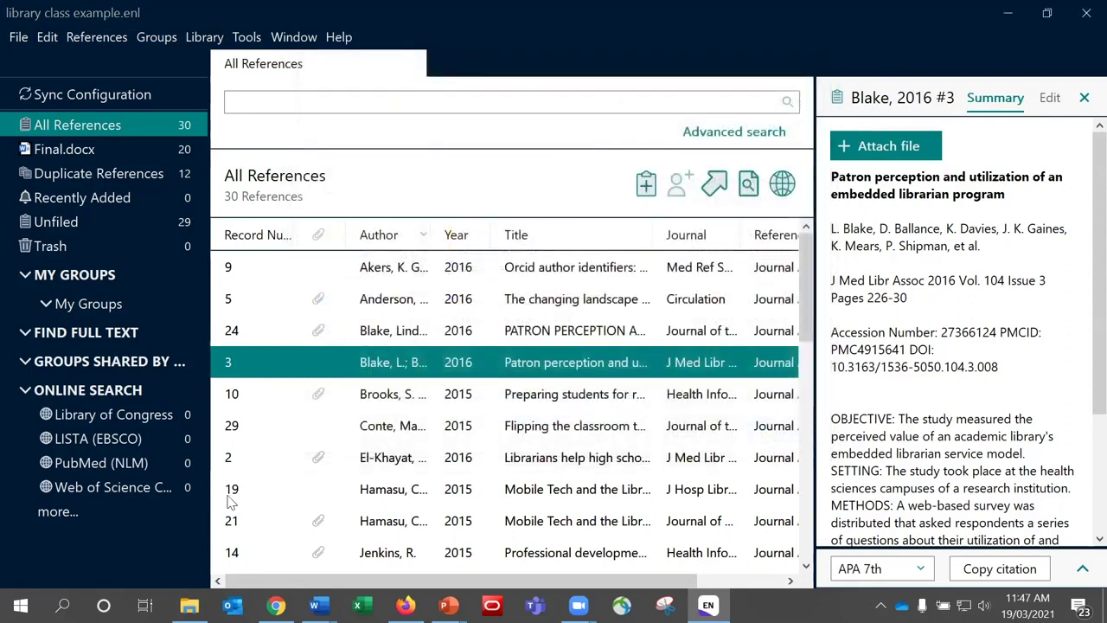
left_click(188, 605)
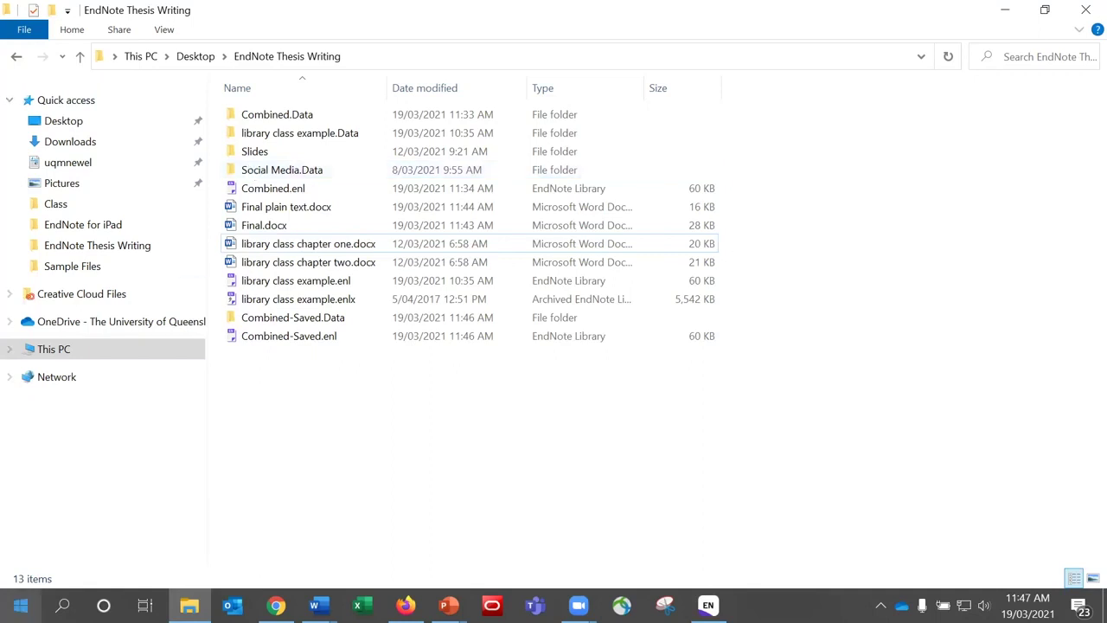
left_click(21, 605)
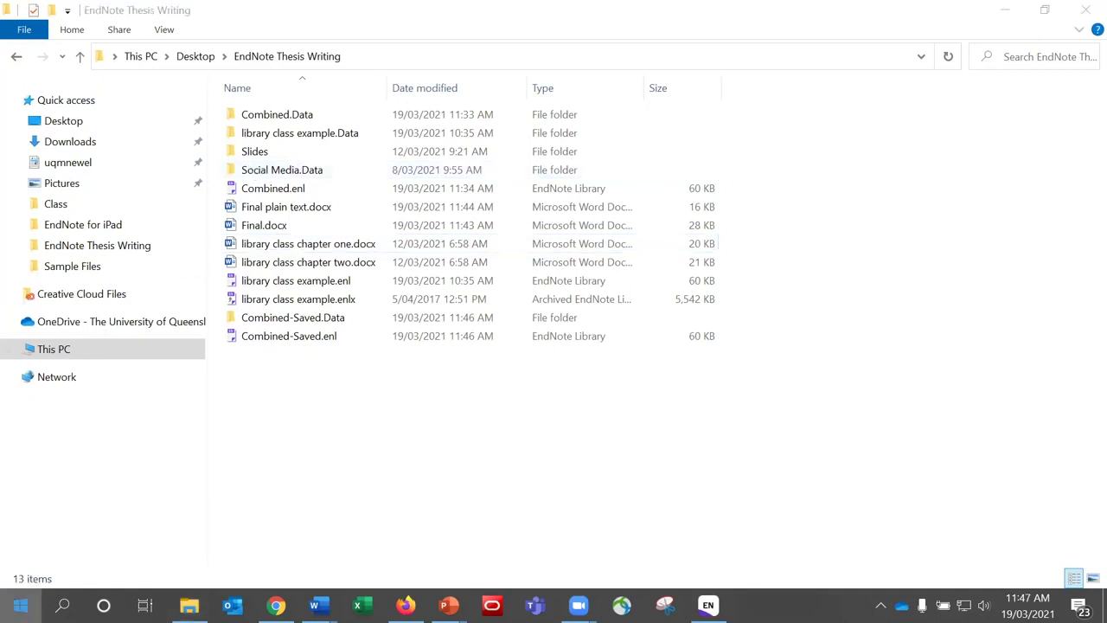
Open Notepad from the Windows Accessories programs
left_click_drag(270, 93, 265, 510)
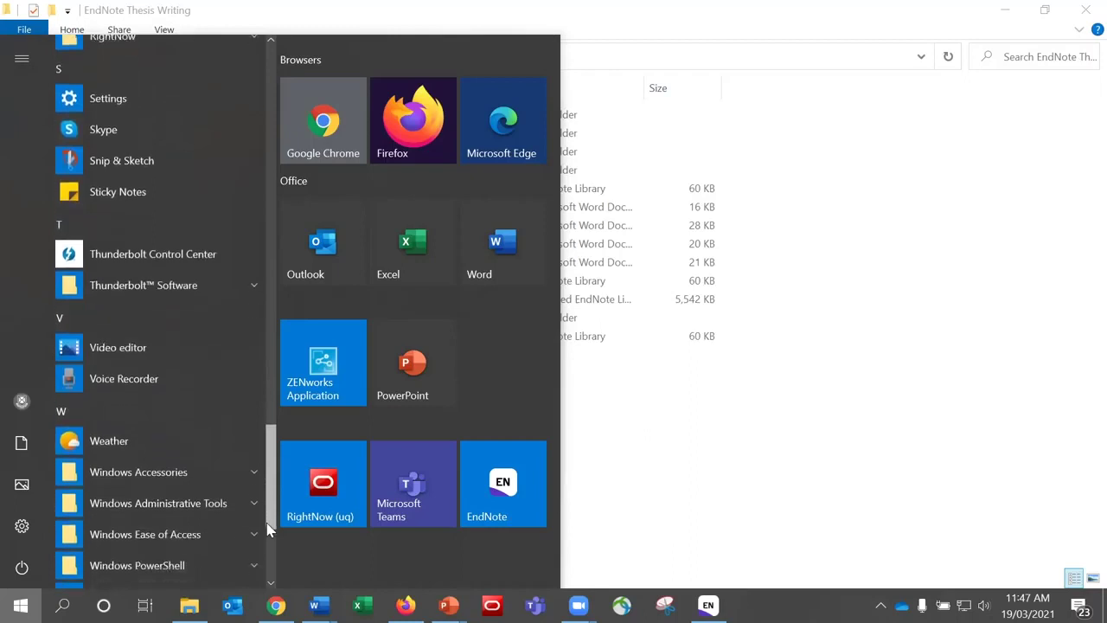
left_click(223, 474)
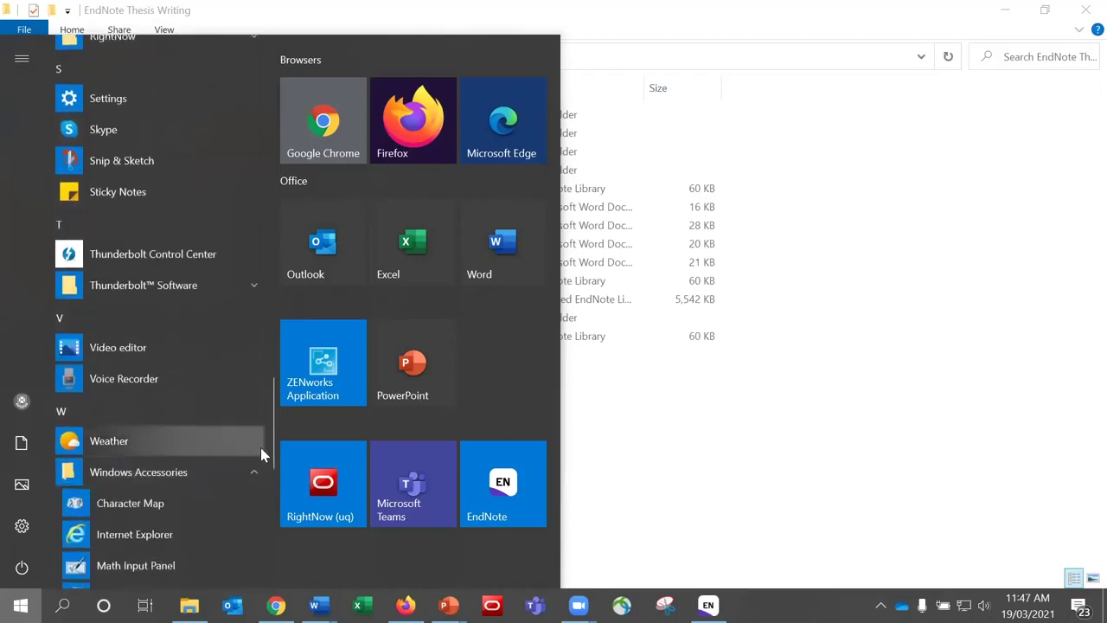
mouse_move(271, 449)
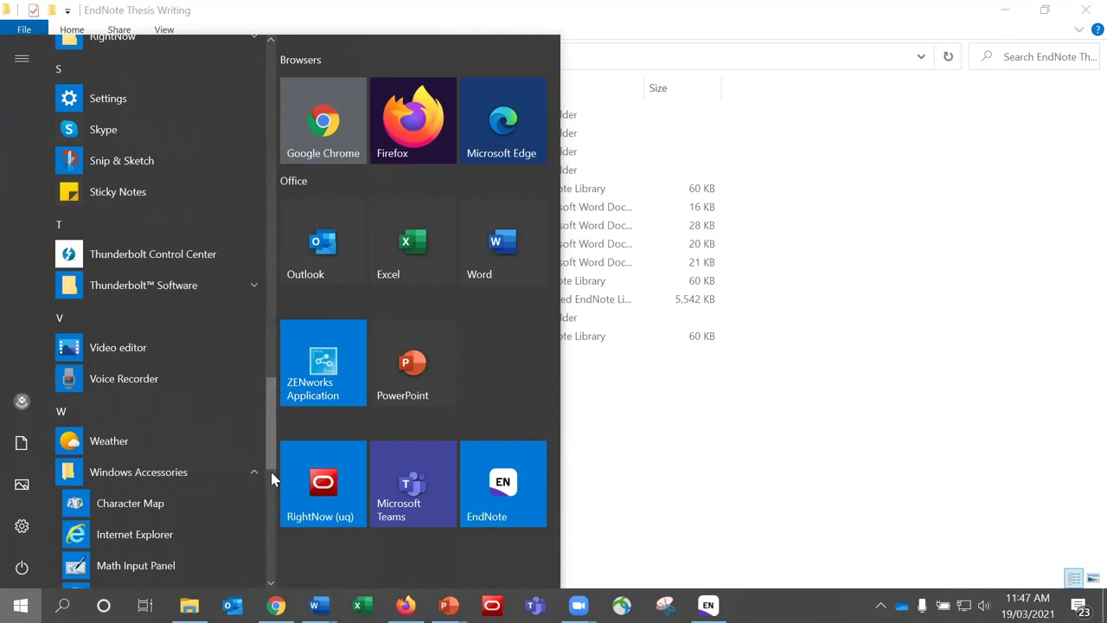
scroll(268, 457, "down", 2)
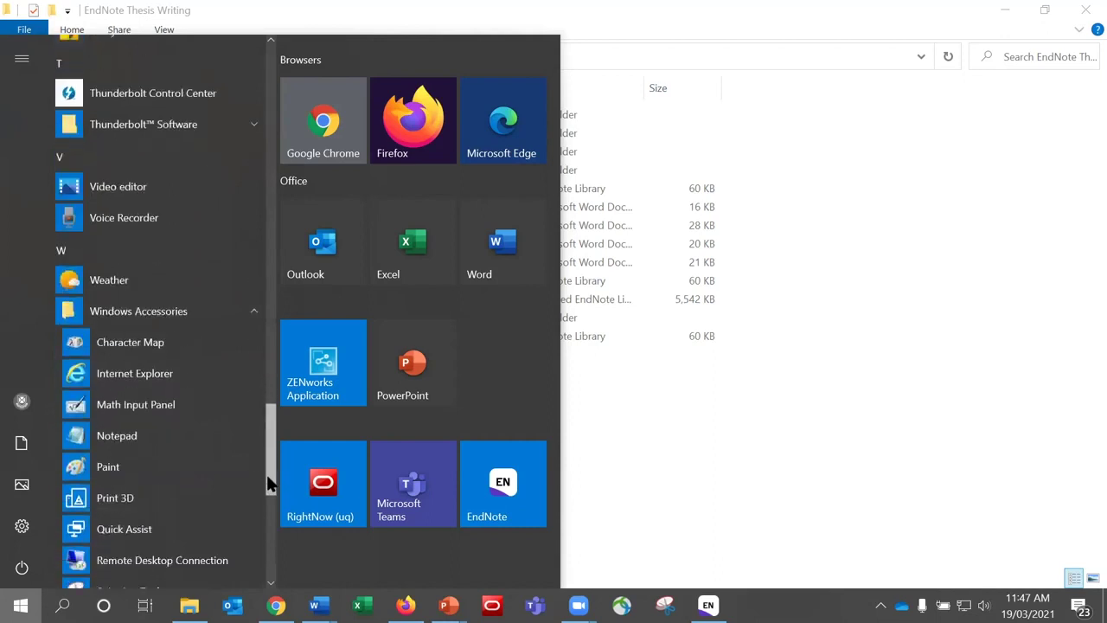
left_click(179, 445)
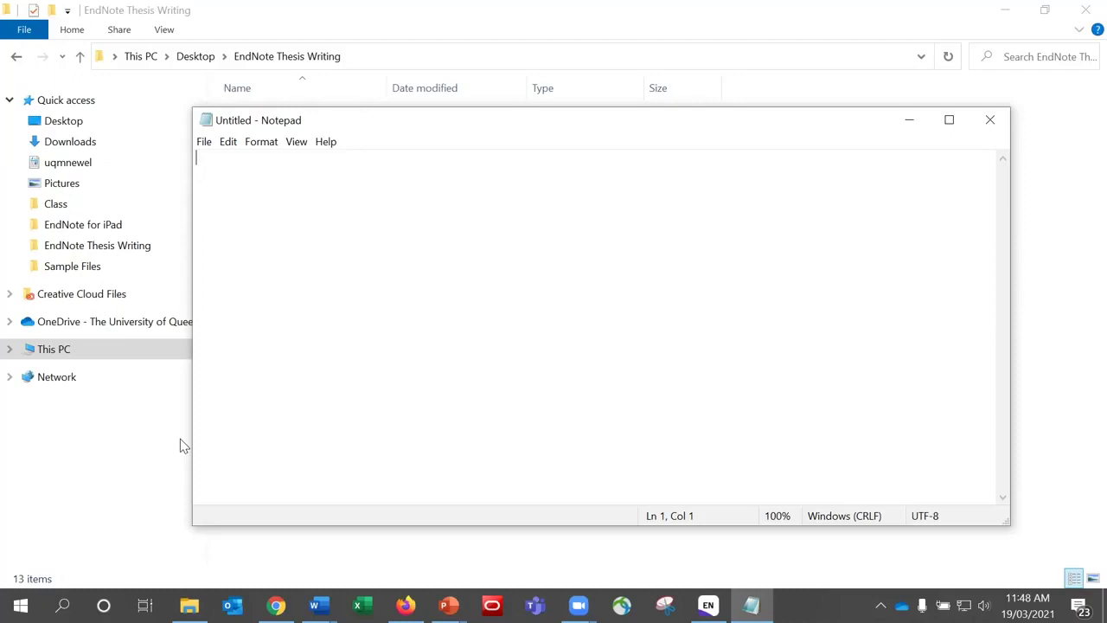
Save the blank text file as "Social Media.enl" in the EndNote Thesis Writing folder on the Desktop, and close Notepad
left_click(204, 143)
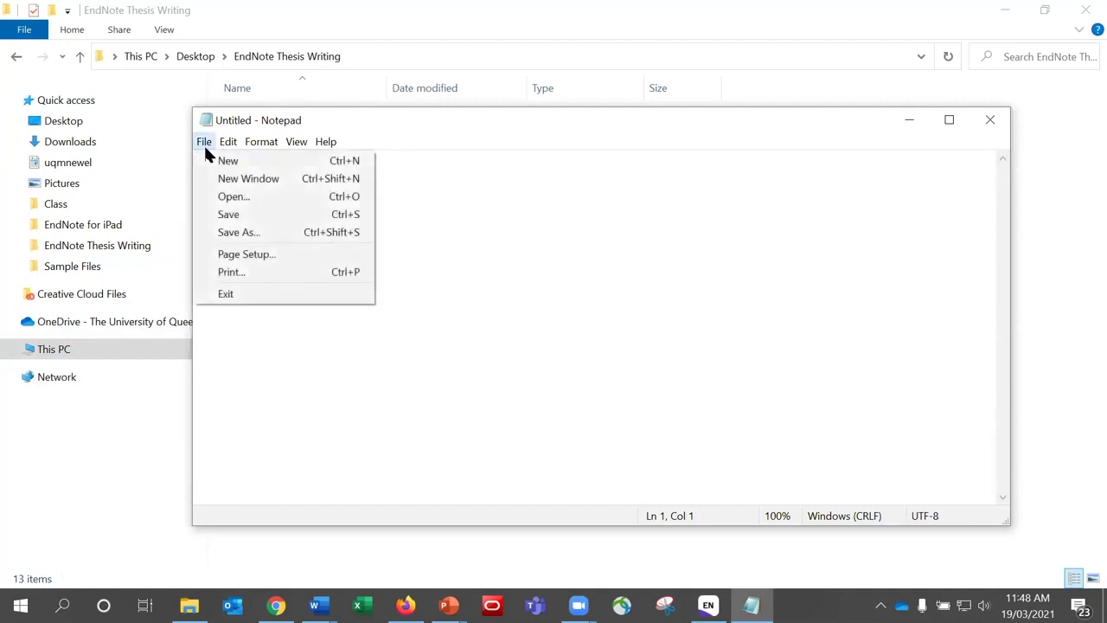
left_click(230, 233)
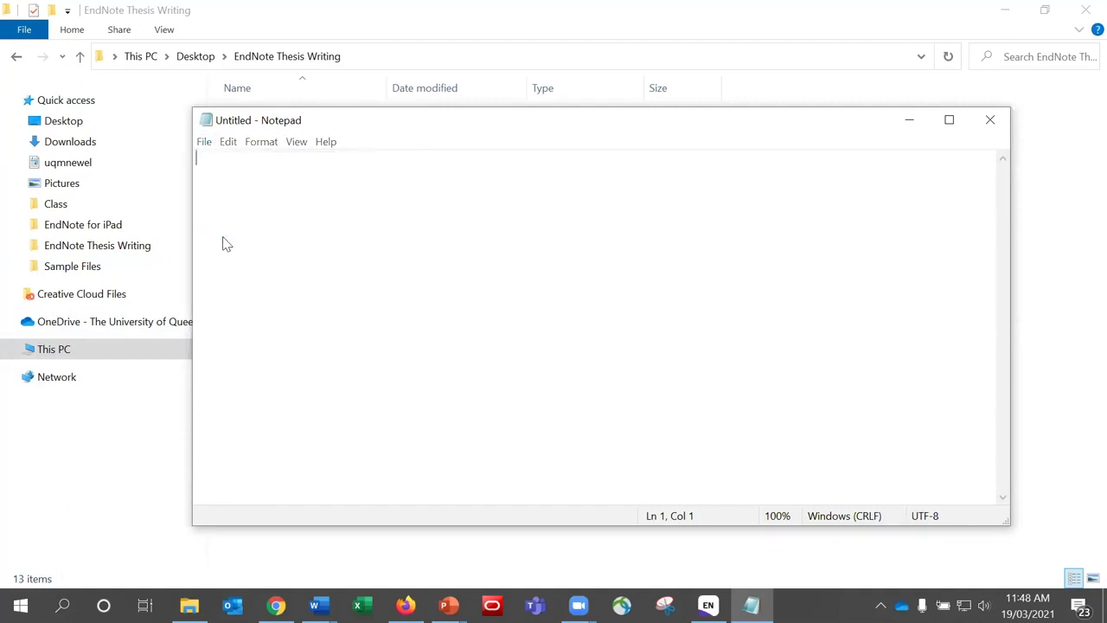
left_click_drag(331, 340, 321, 275)
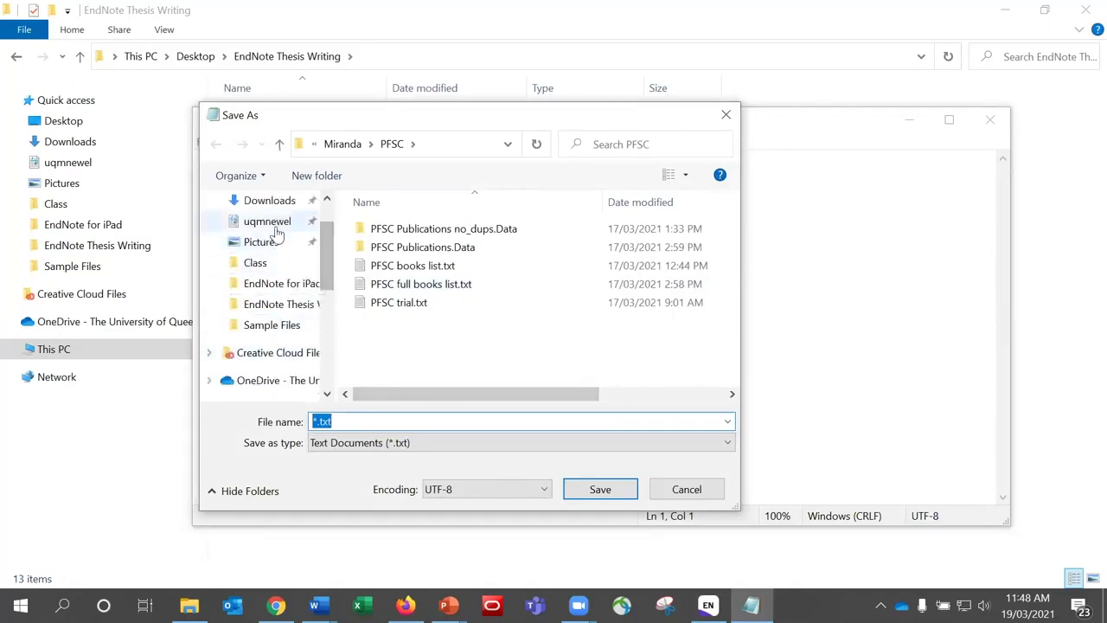
left_click_drag(325, 244, 325, 226)
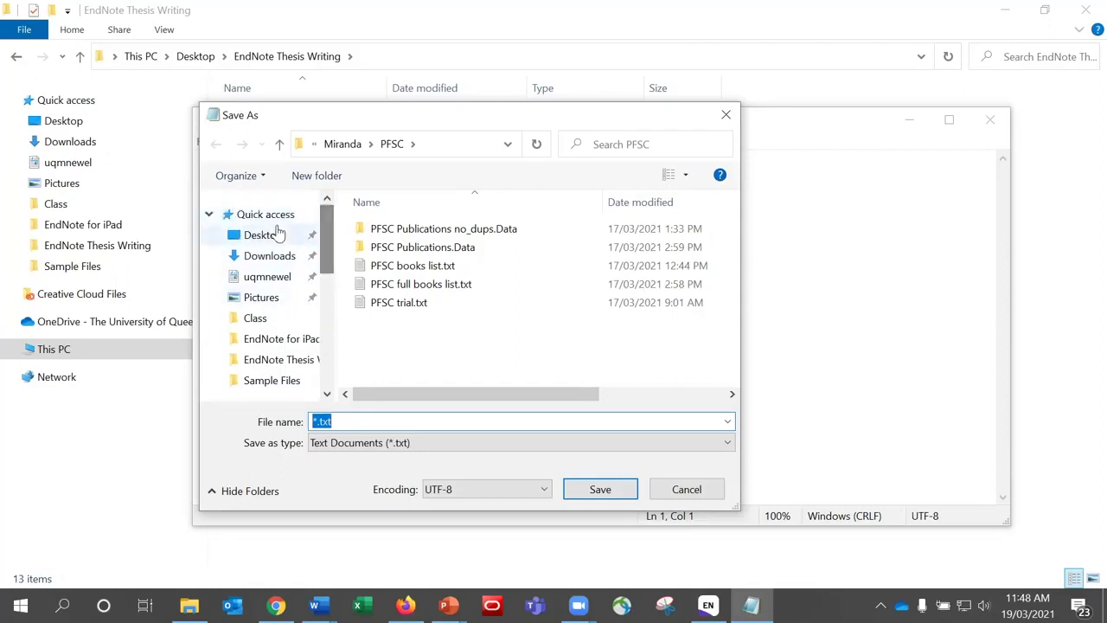
left_click(275, 234)
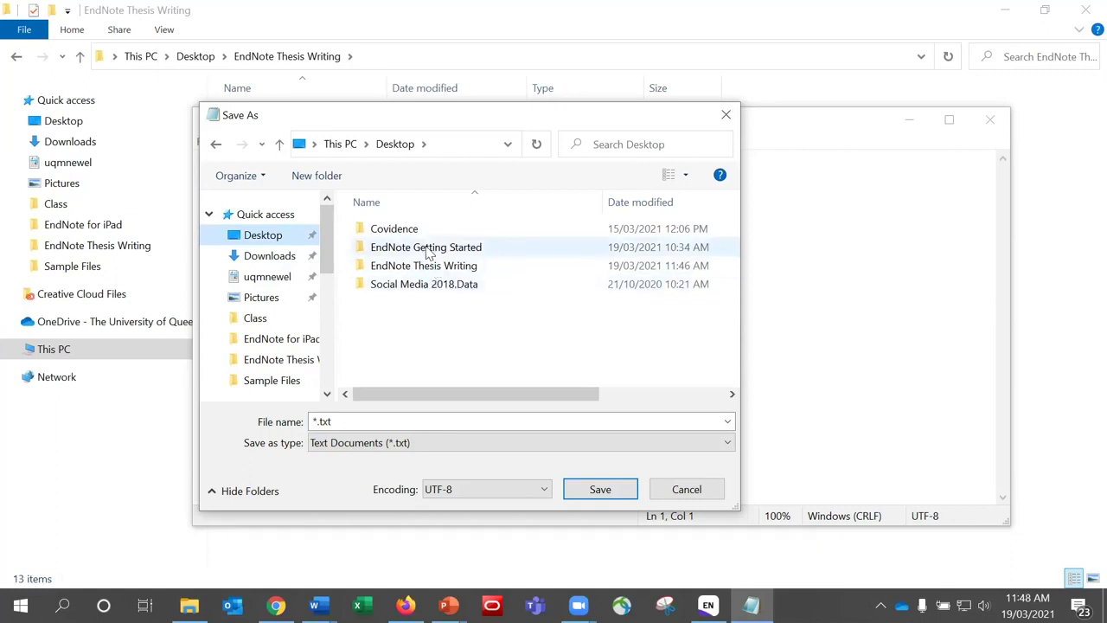
double_click(426, 266)
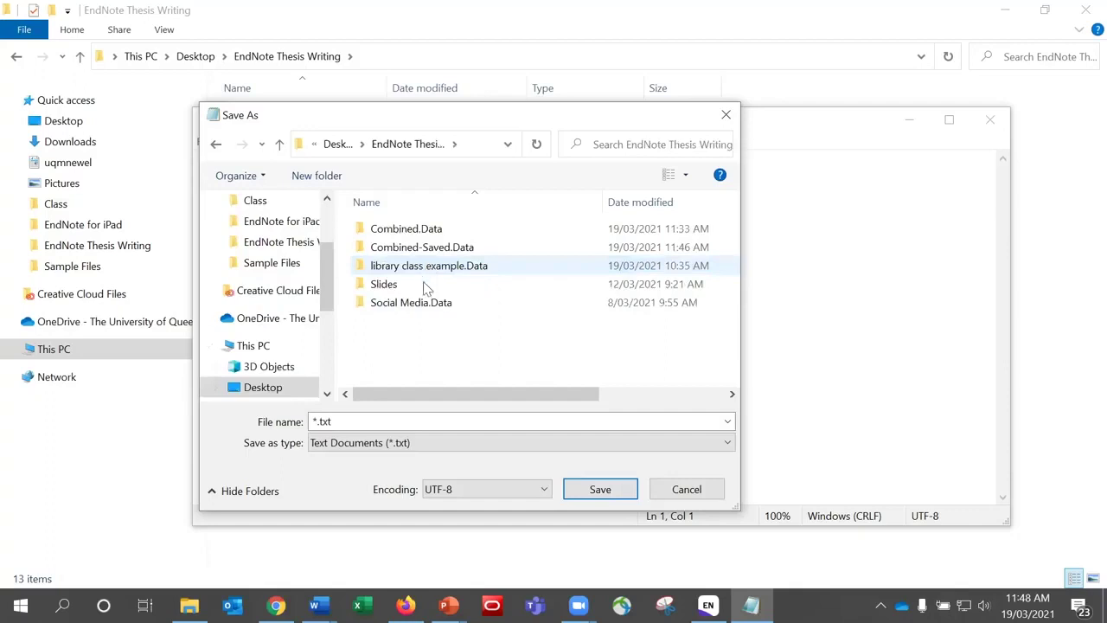
left_click(355, 422)
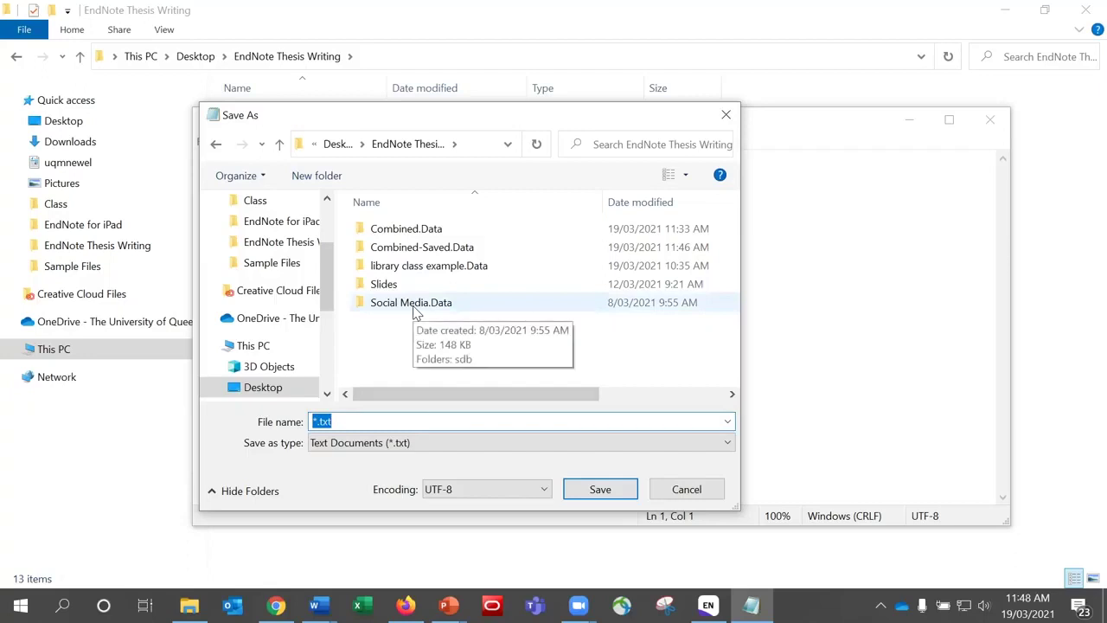
type("Social Media")
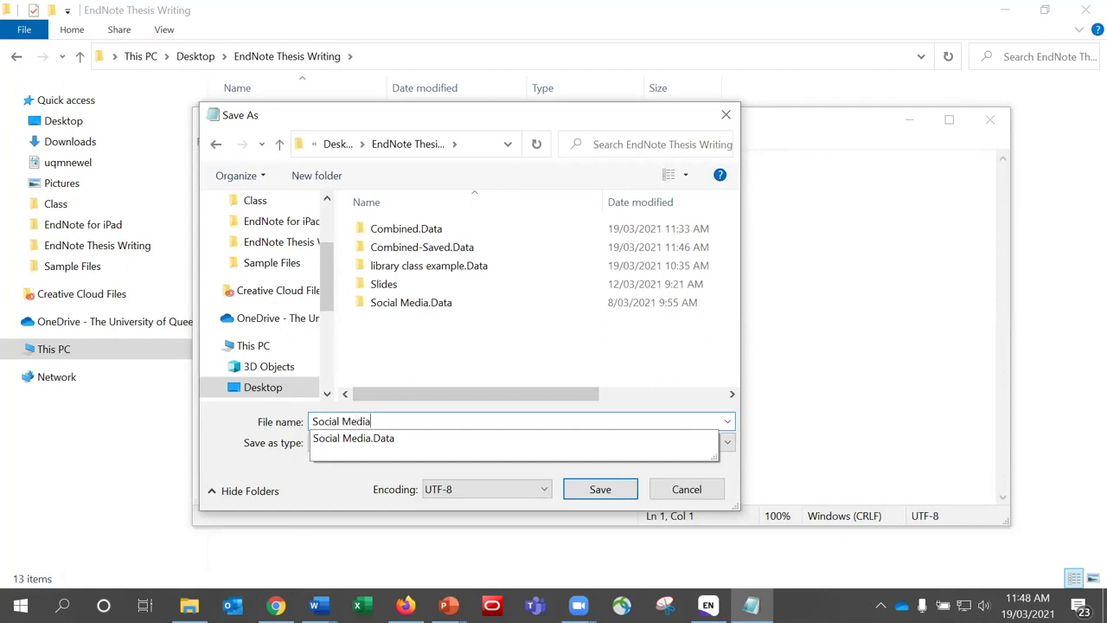
type(".enl")
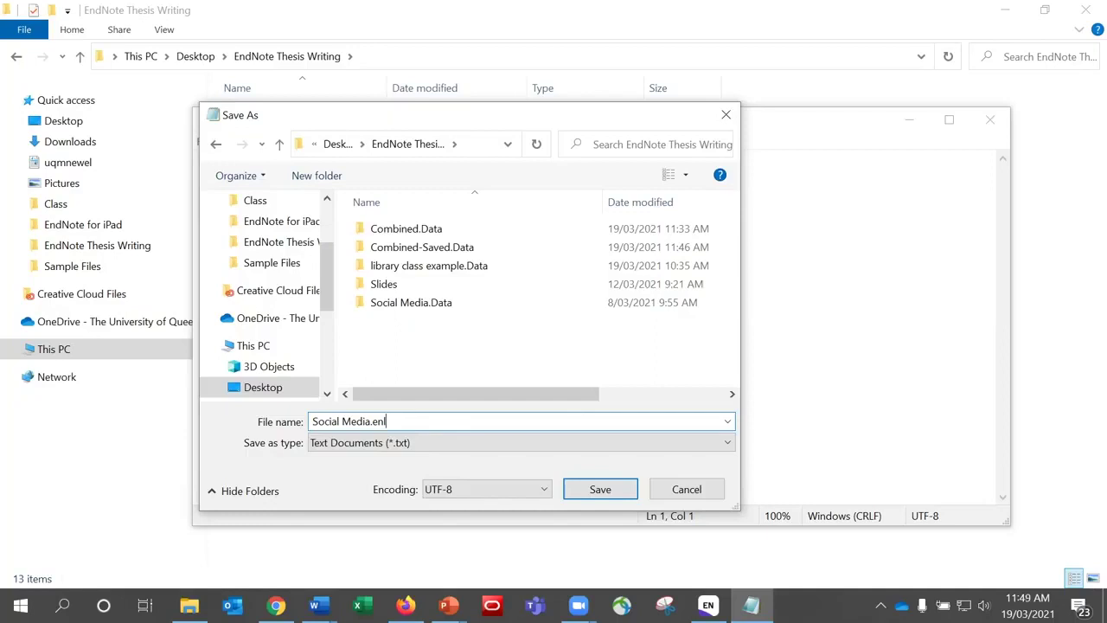
left_click(597, 488)
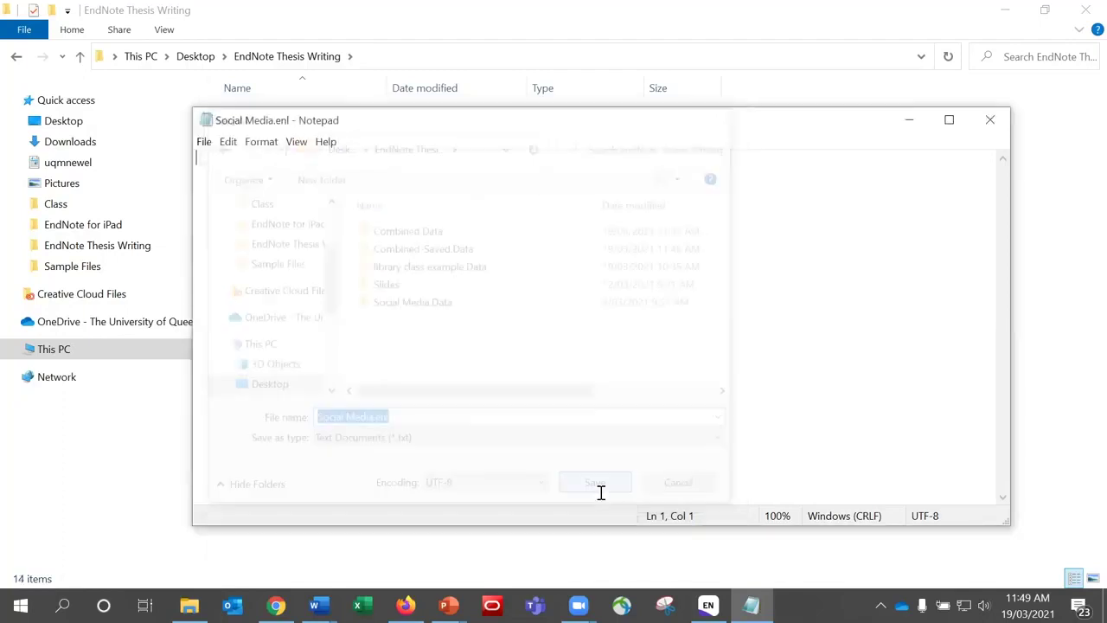
left_click(990, 121)
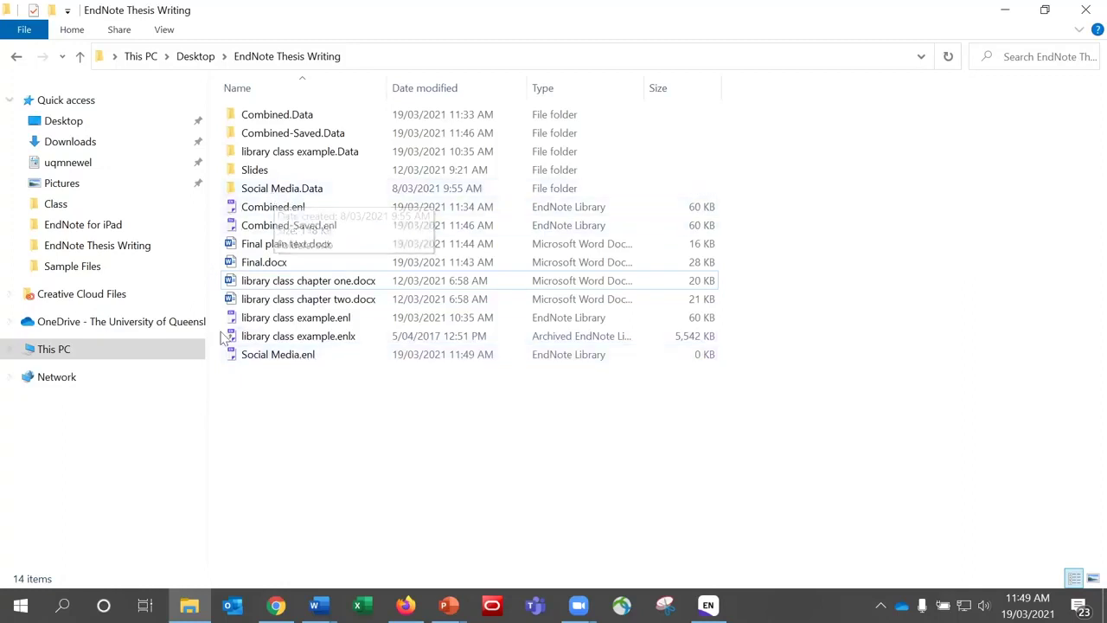
Open Social Media.enl in EndNote, close the library class example library, and maximize the Social Media window
double_click(280, 356)
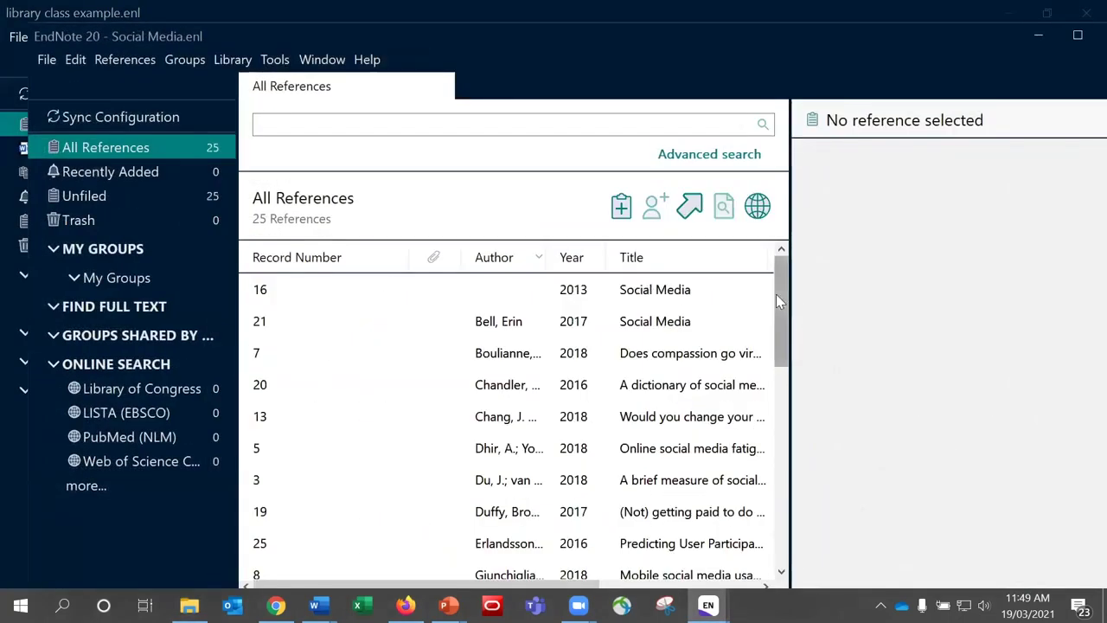
mouse_move(776, 294)
left_mouse_down()
mouse_move(774, 515)
mouse_move(767, 290)
left_mouse_up()
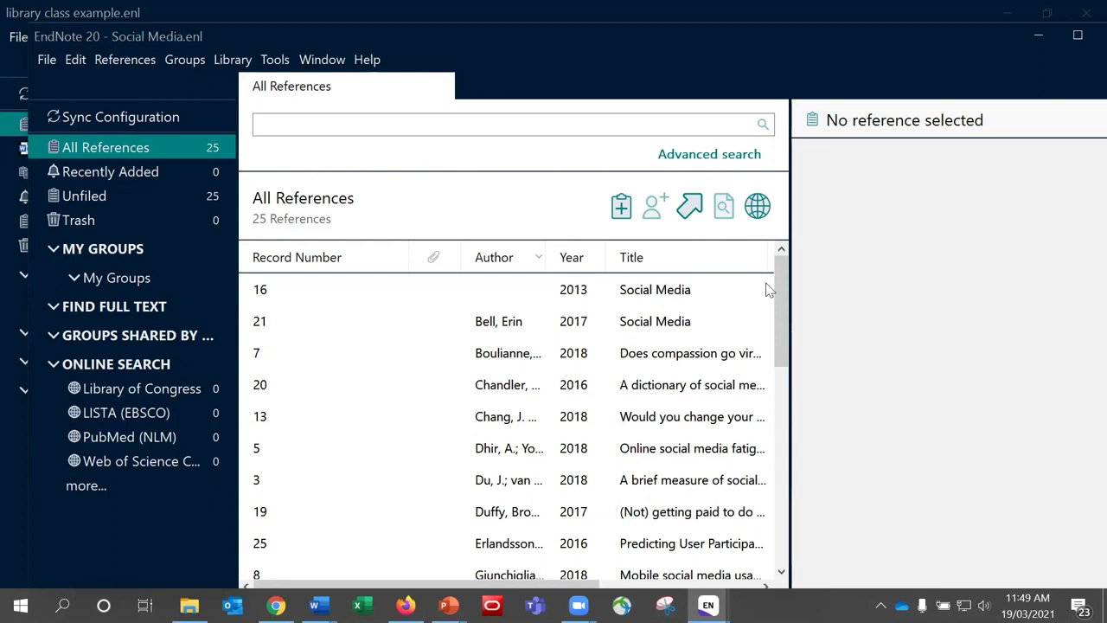
left_click(1083, 8)
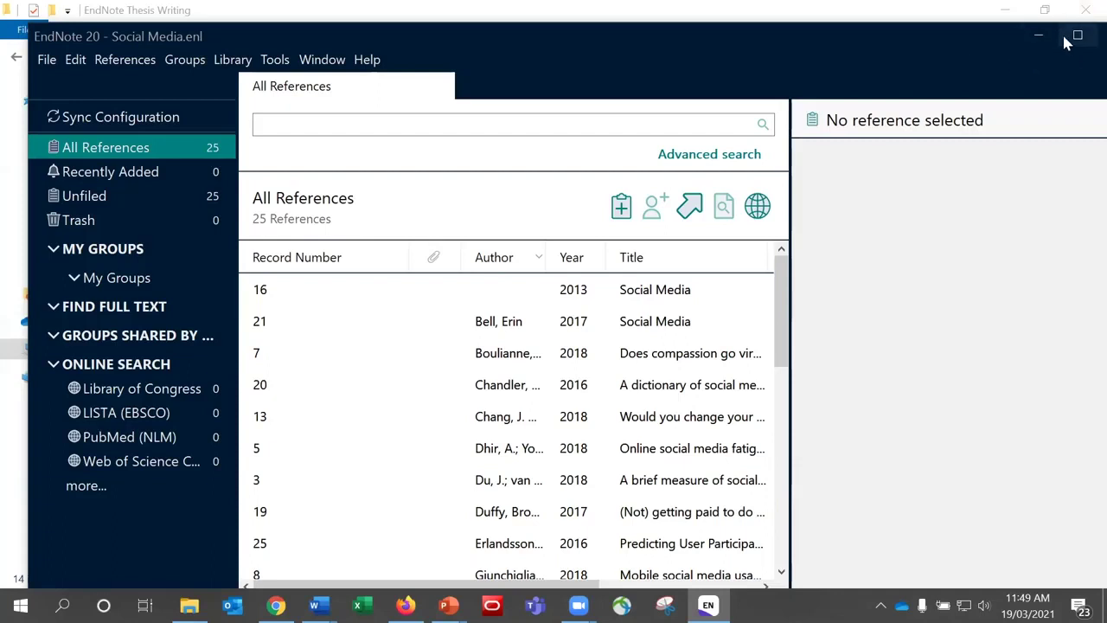
left_click(1065, 39)
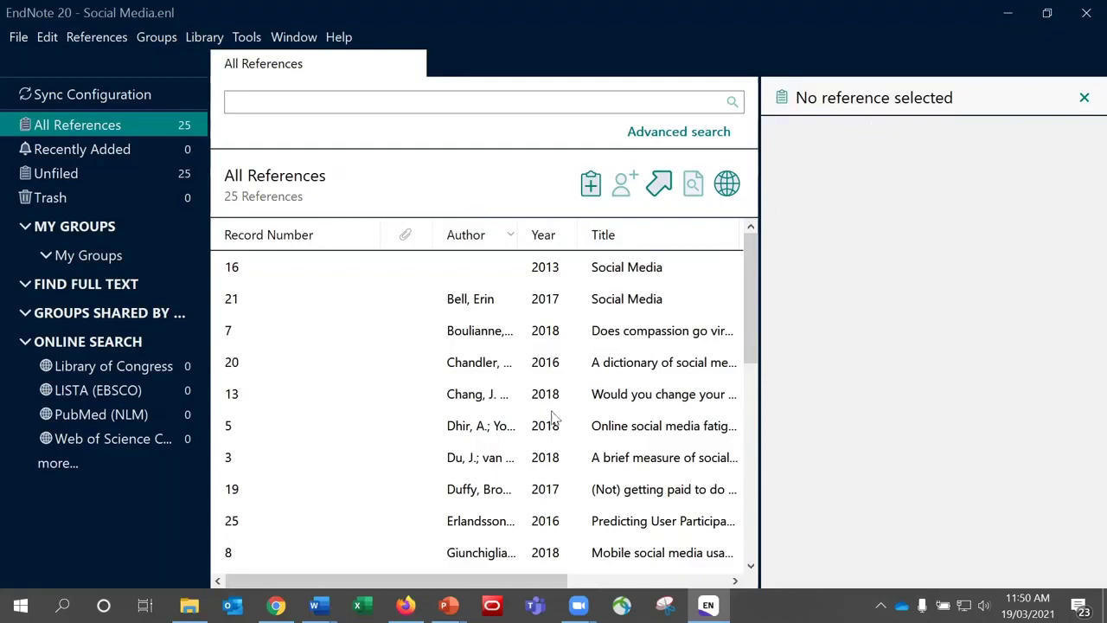
Switch to the Final document in Word and select the first in-text citation in Chapter One
mouse_move(318, 604)
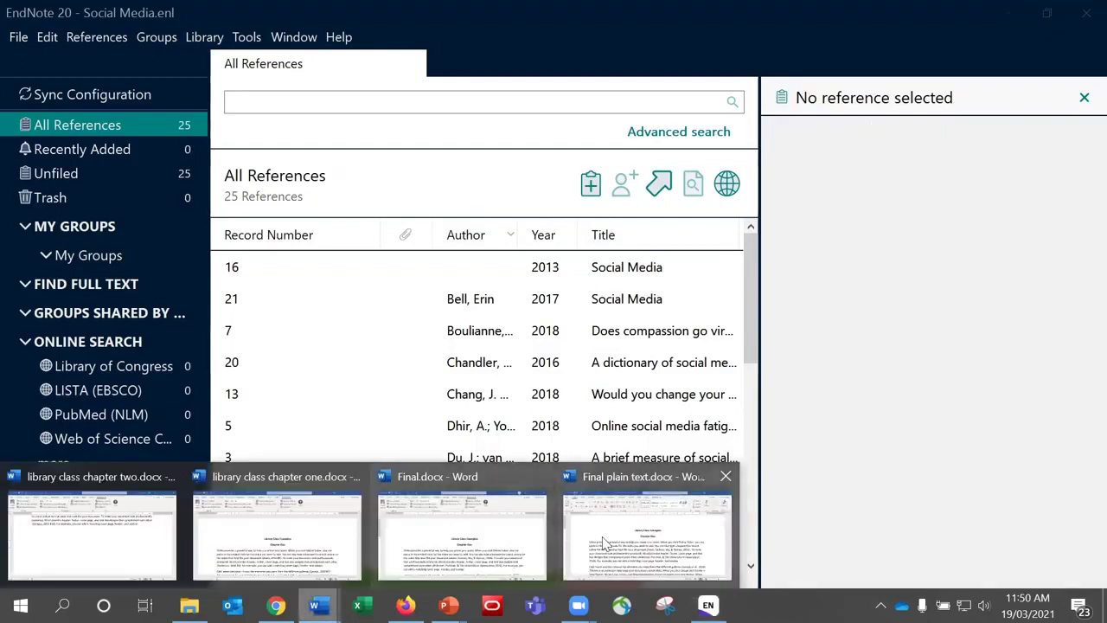
left_click(498, 562)
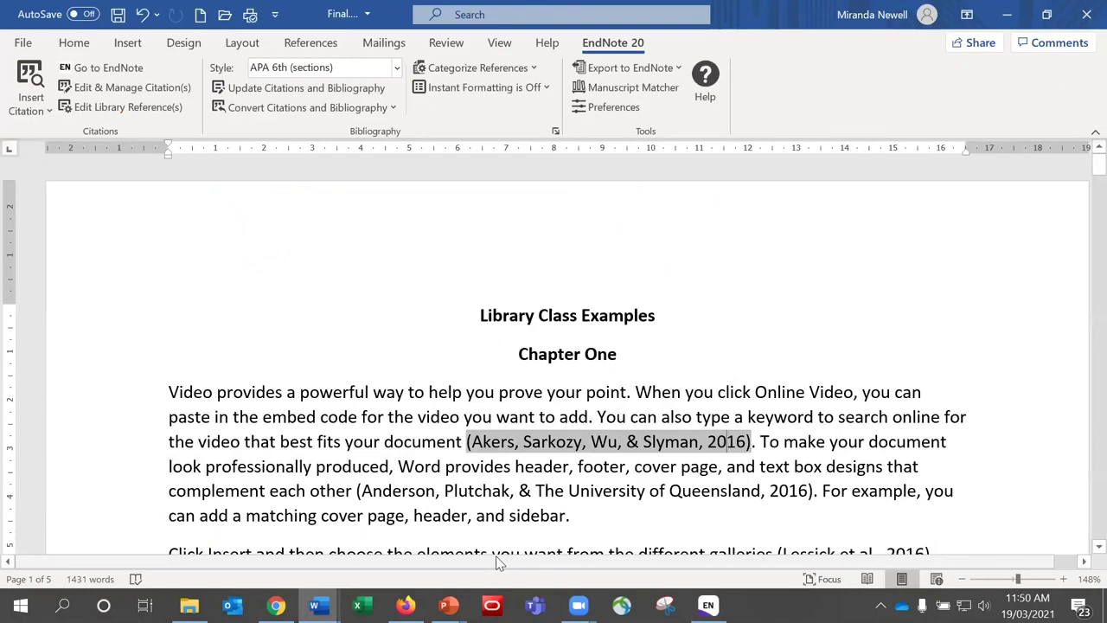
left_click(639, 465)
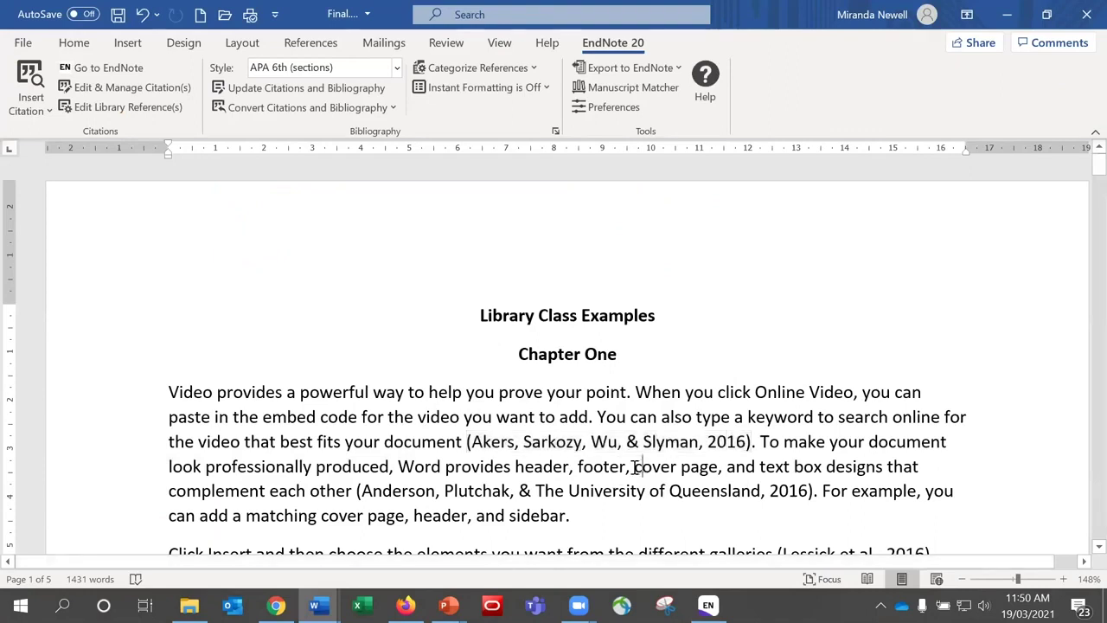
left_click(611, 444)
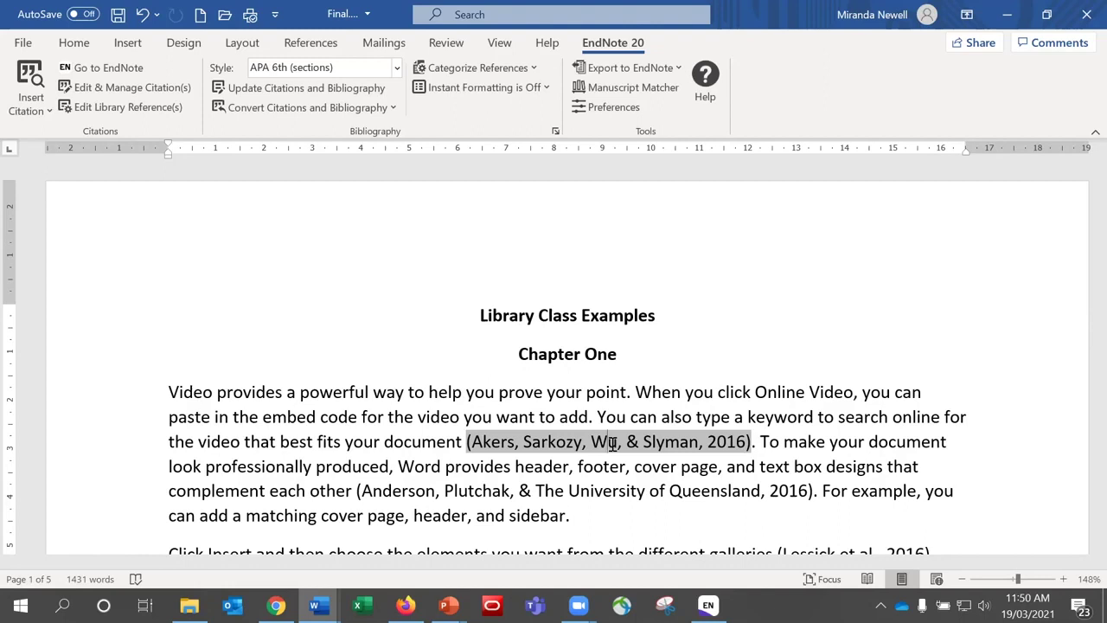
Export the Final document's traveling library to a new EndNote library named "Travelling" in the EndNote Thesis Writing folder
left_click(647, 67)
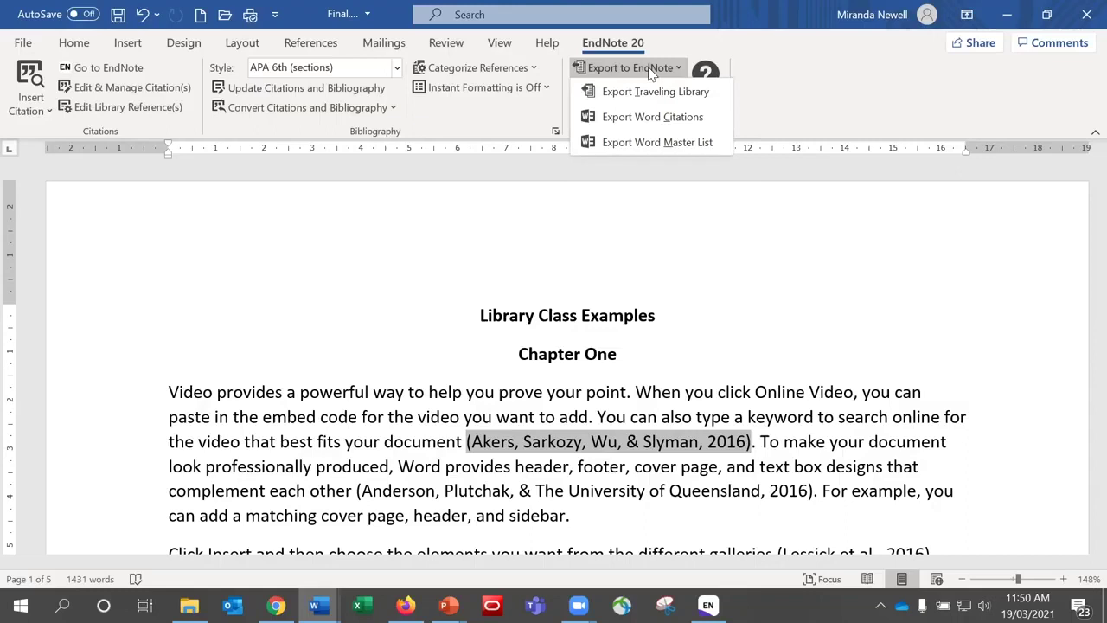
left_click(684, 92)
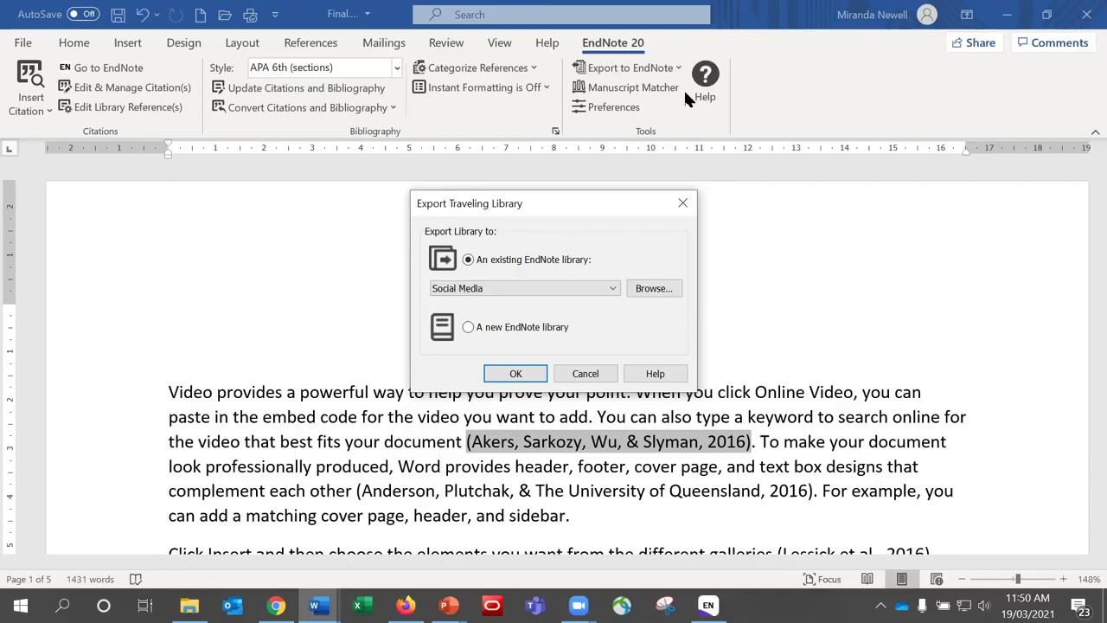
left_click(509, 333)
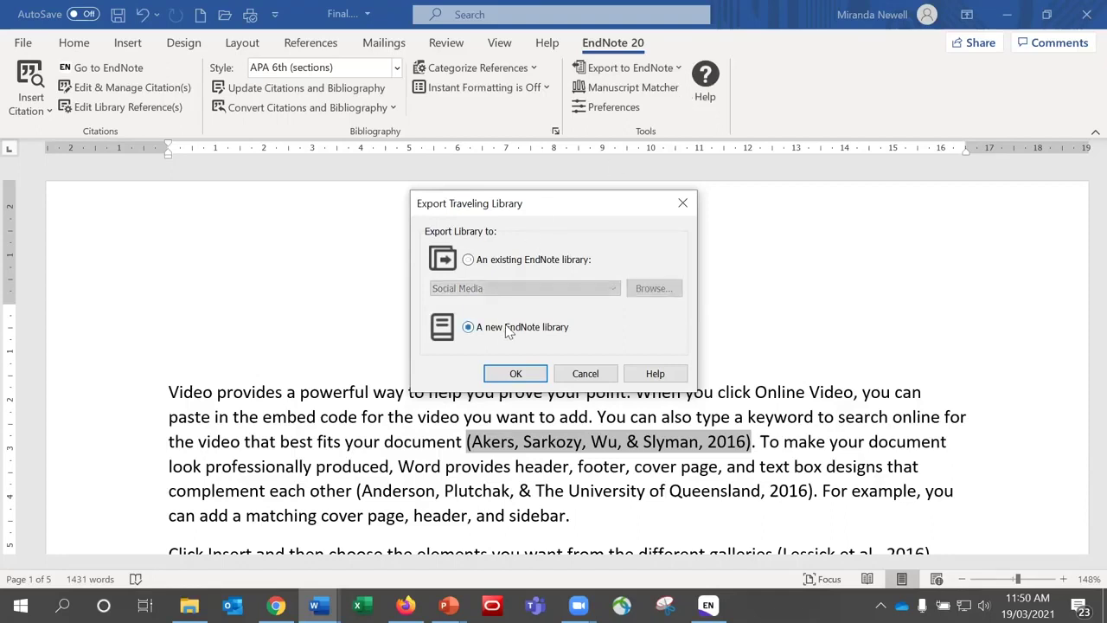
left_click(513, 374)
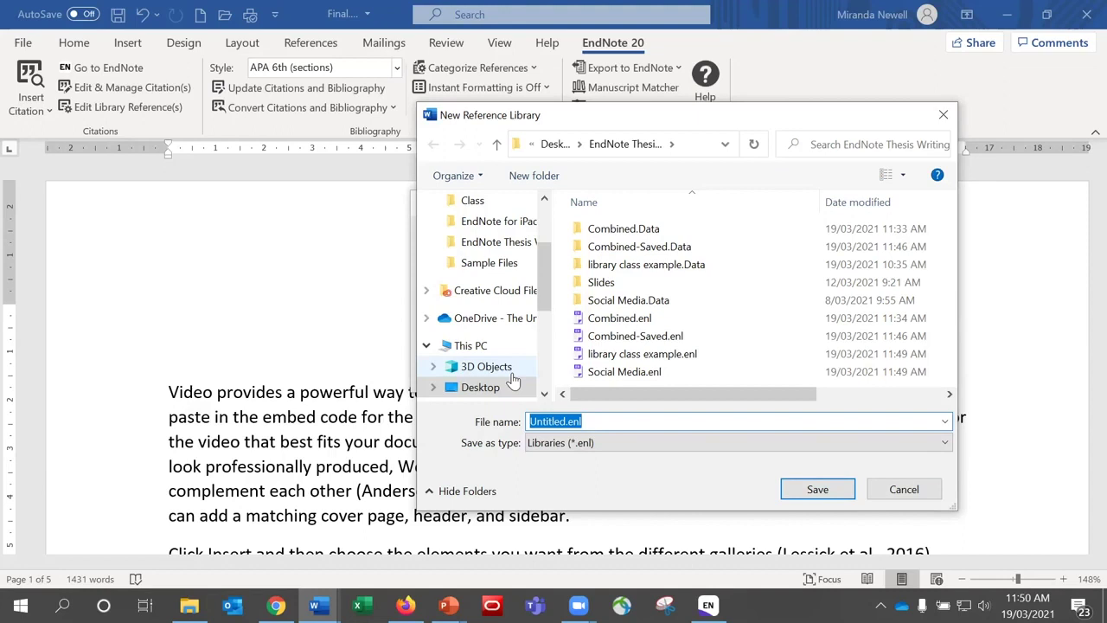
type("Trav")
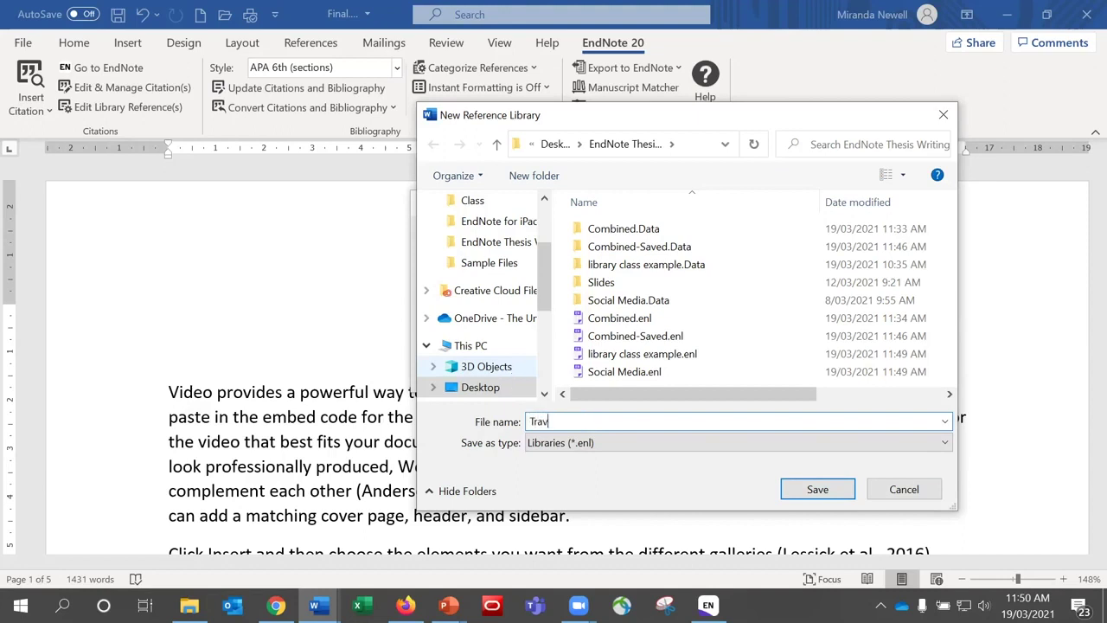
type("elling")
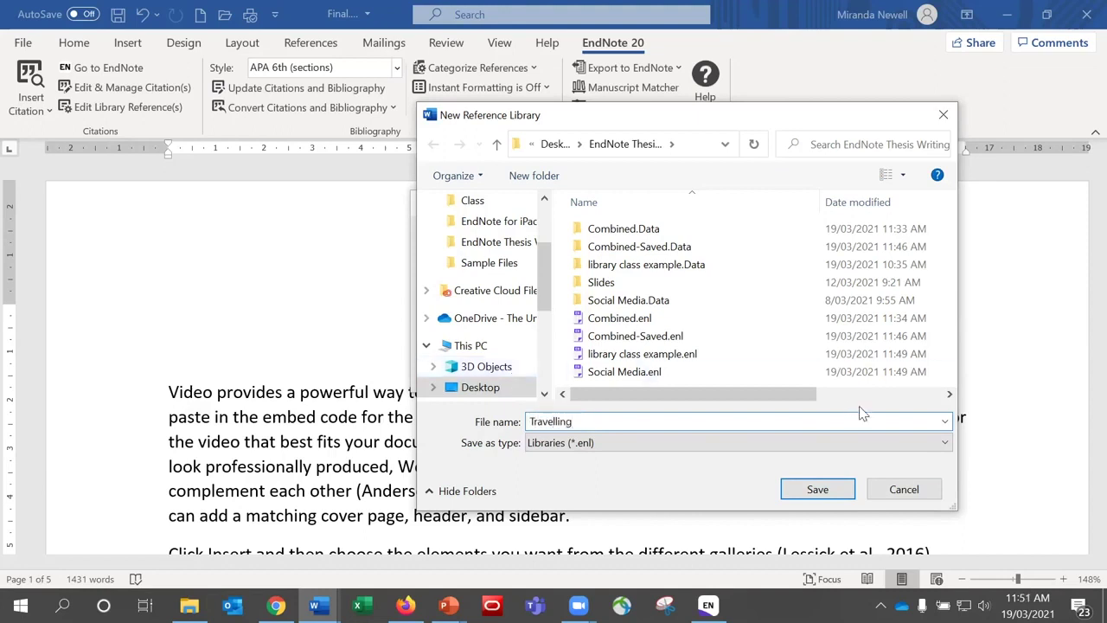
left_click(835, 490)
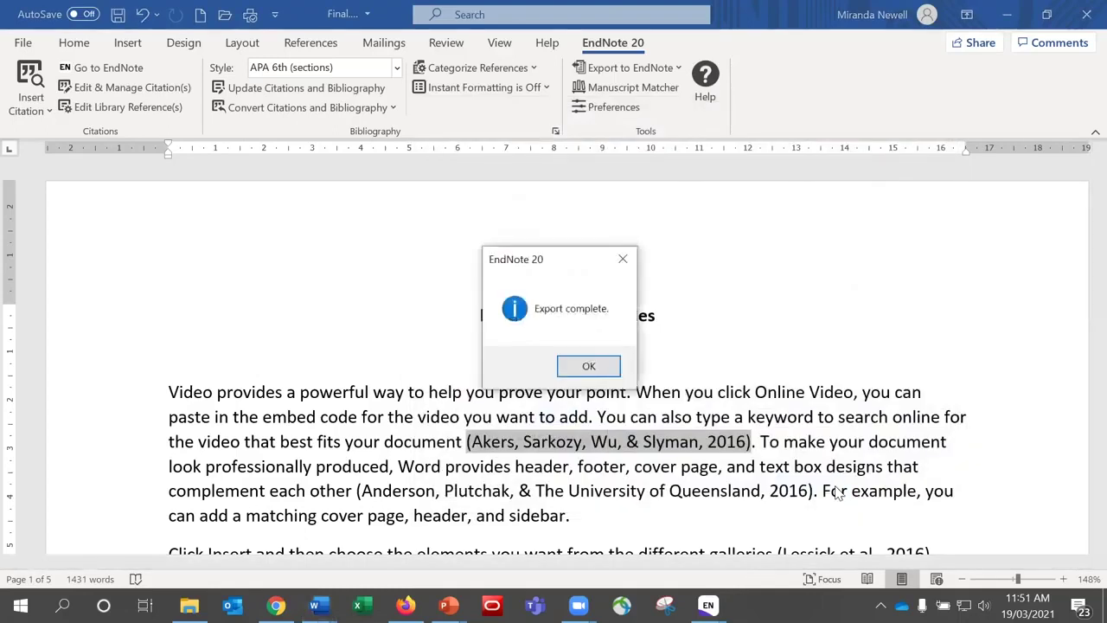
left_click(604, 372)
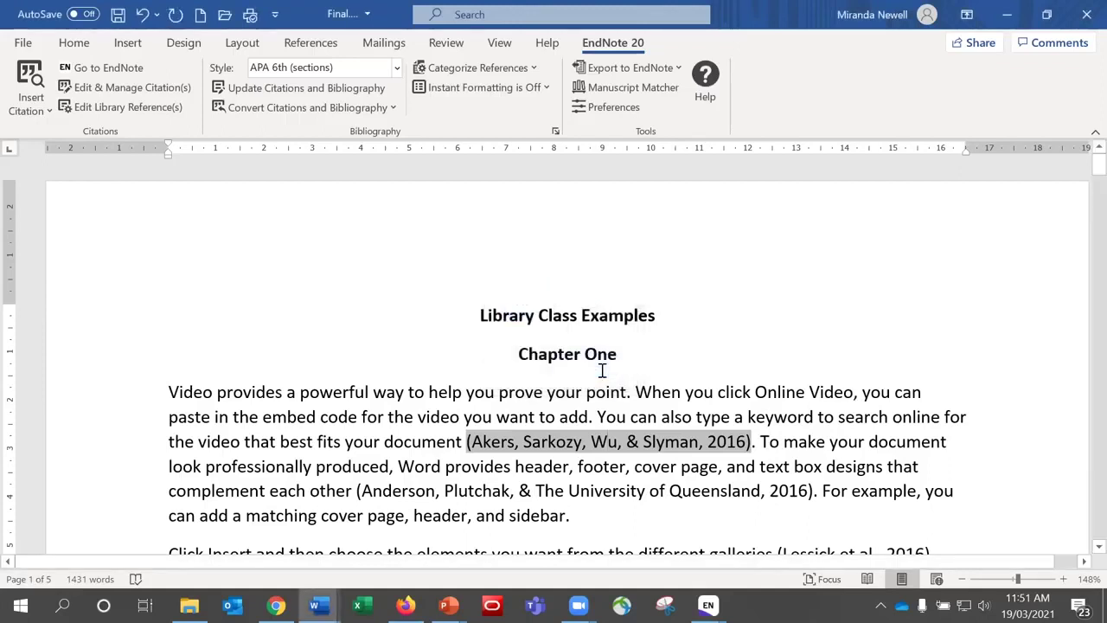
Switch to the Travelling.enl library in EndNote and maximize its window to view the imported references
mouse_move(707, 604)
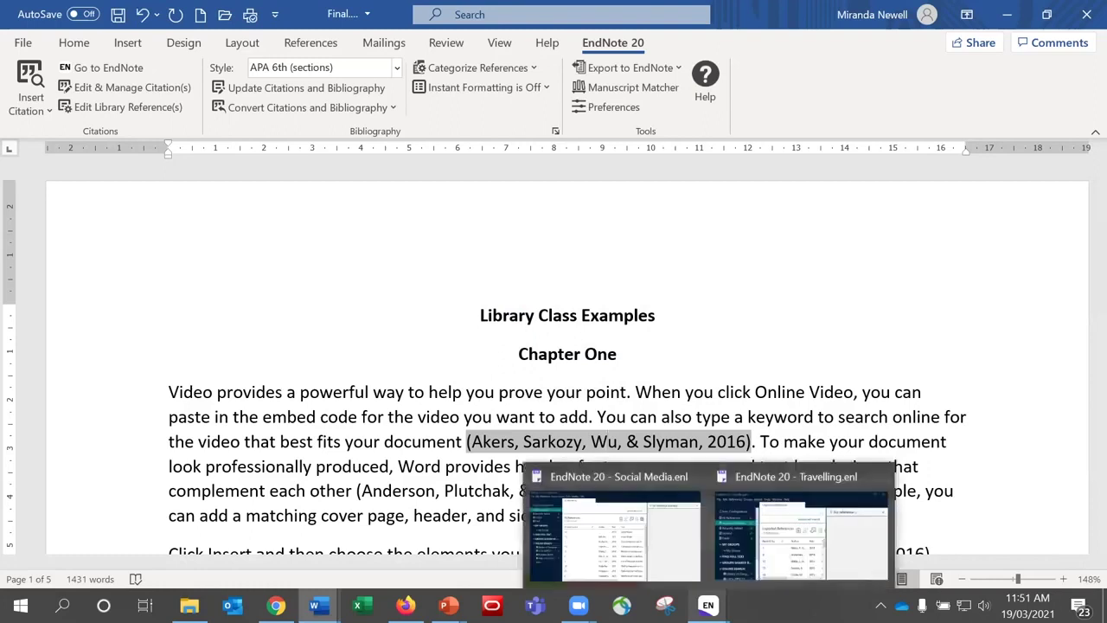
left_click(847, 554)
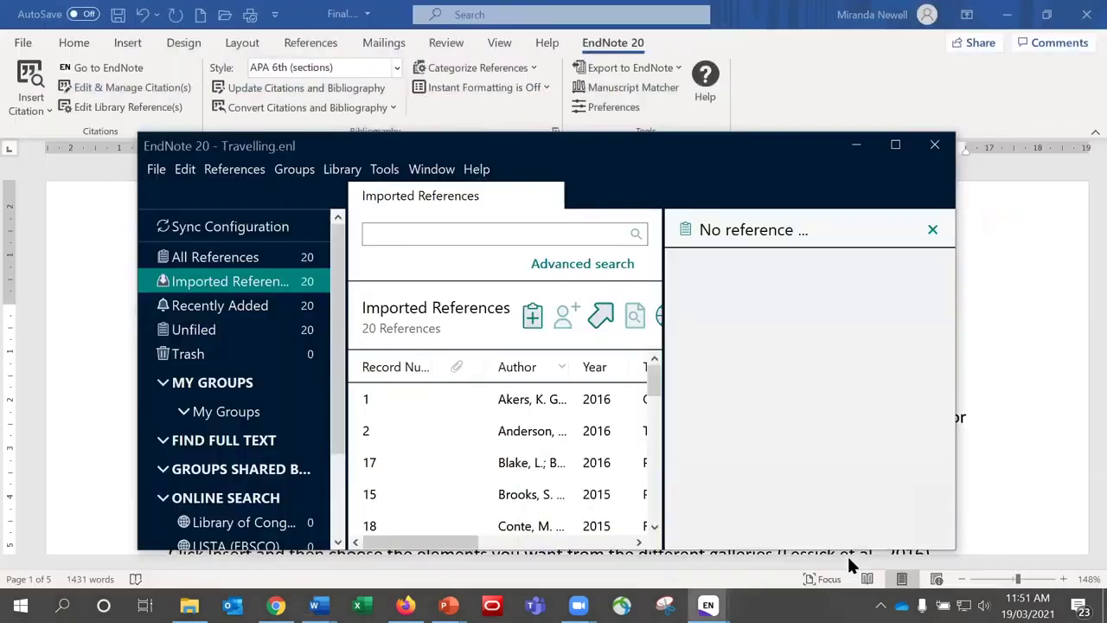
left_click(896, 145)
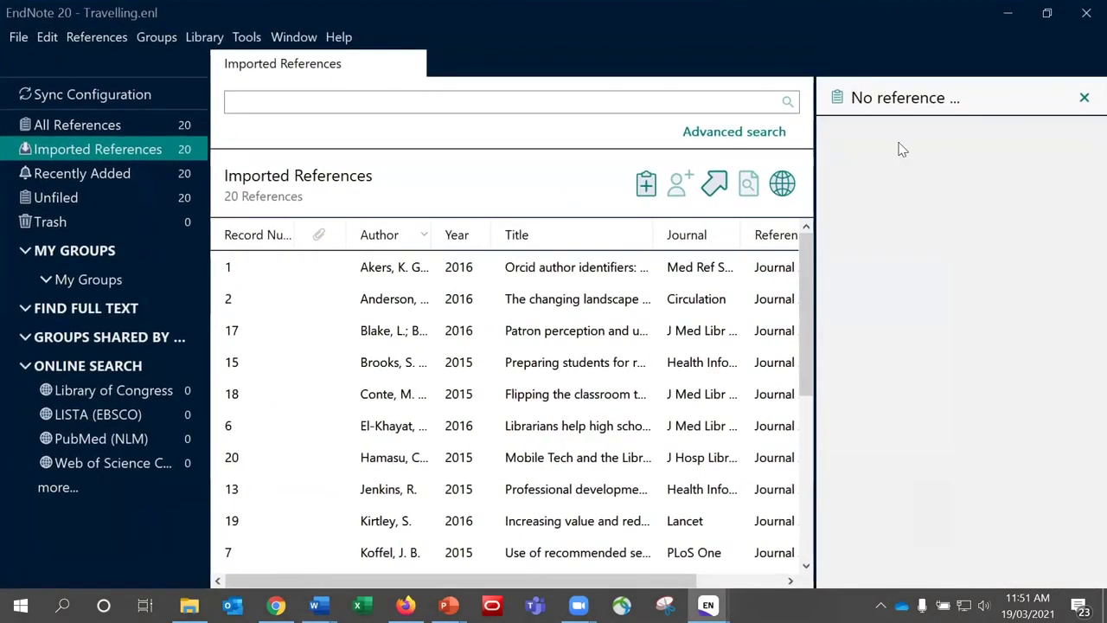